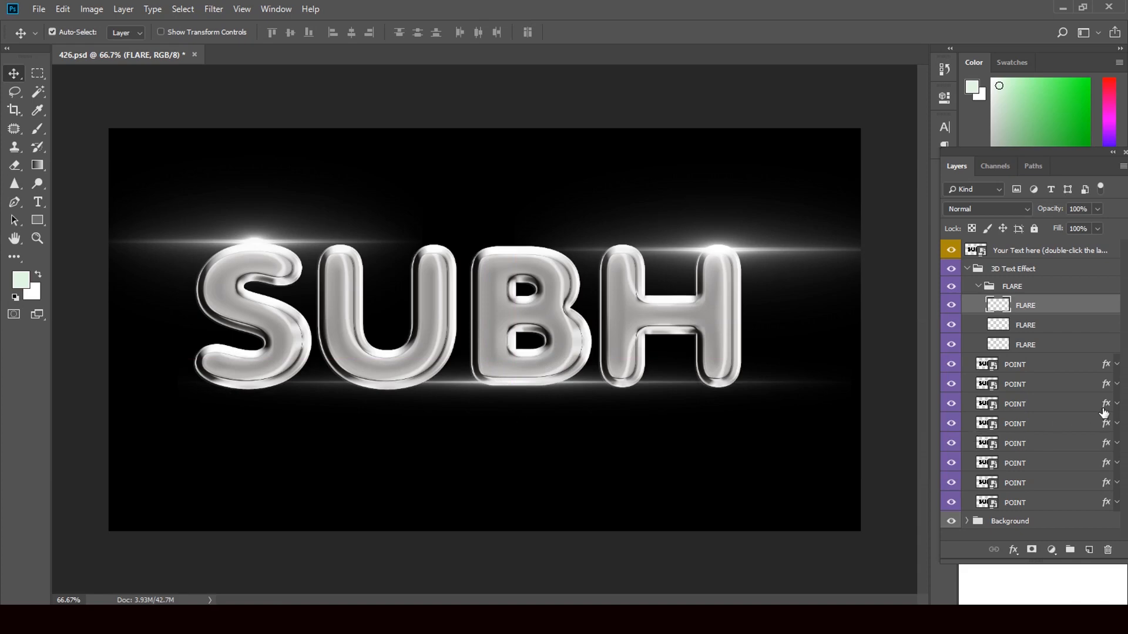
Open the topmost POINT layer's style and set its Bevel & Emboss size to 27 px
click(1108, 368)
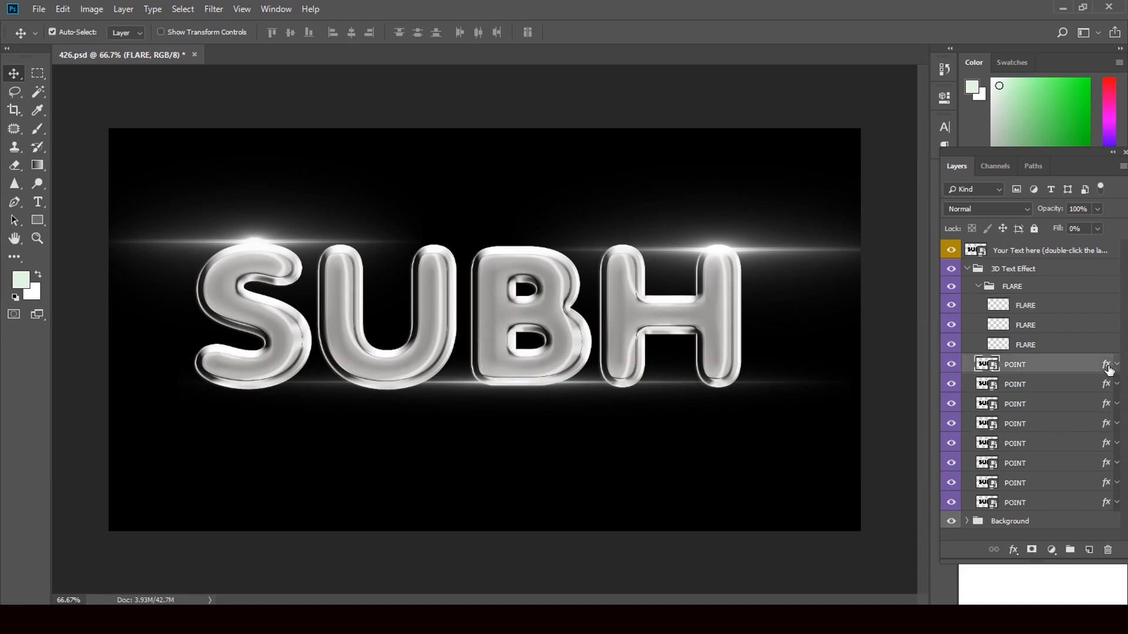
key(h)
double_click(1107, 365)
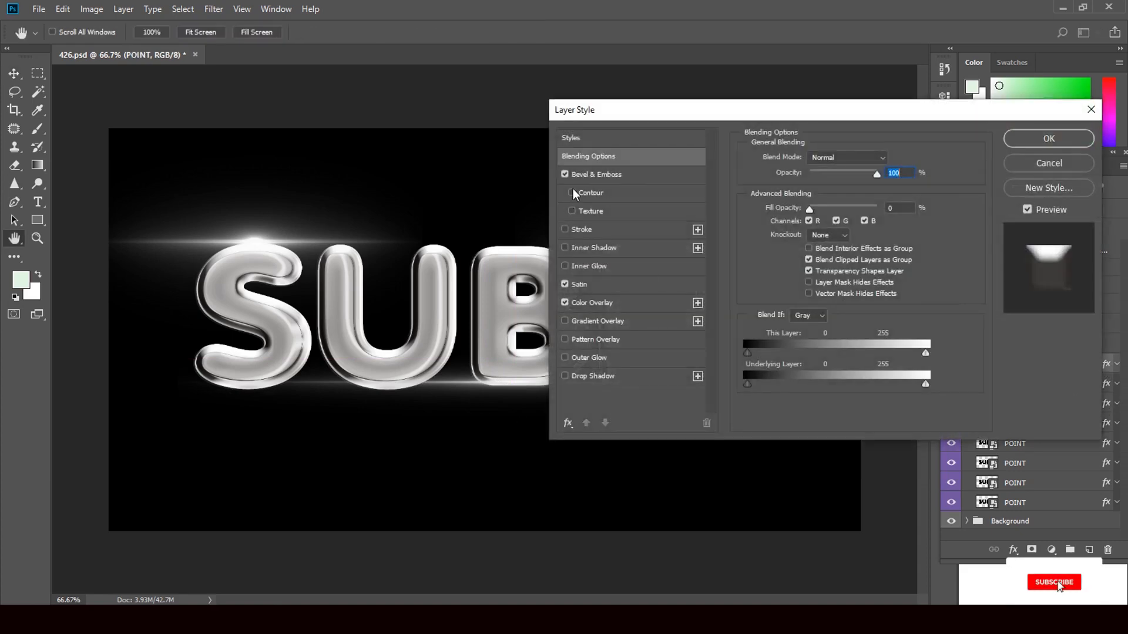
click(594, 173)
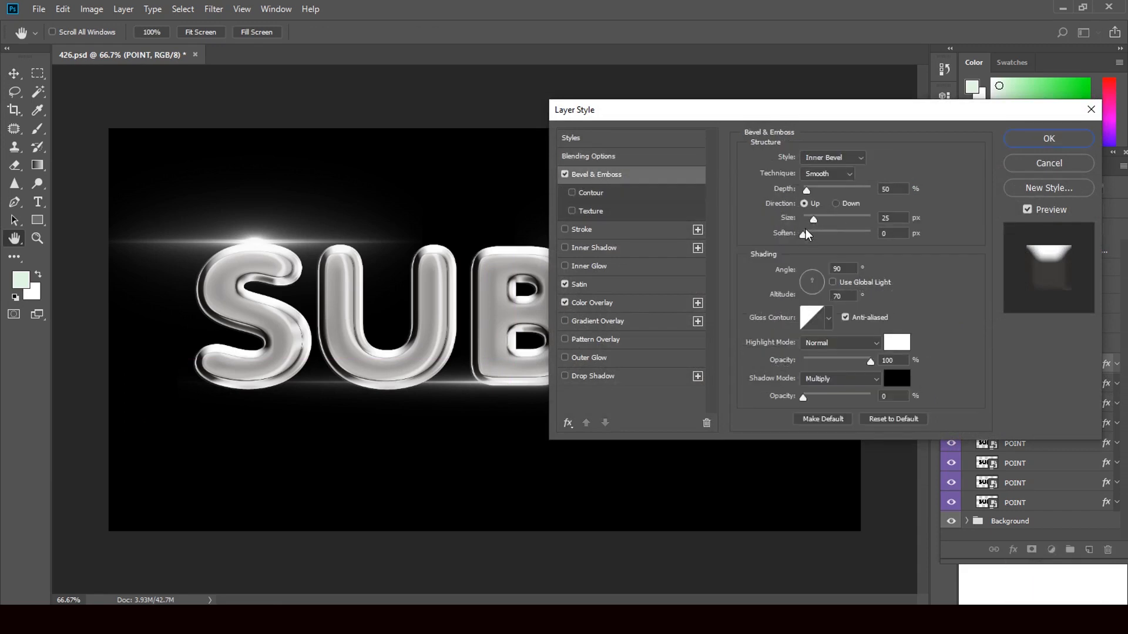
drag(813, 220, 814, 223)
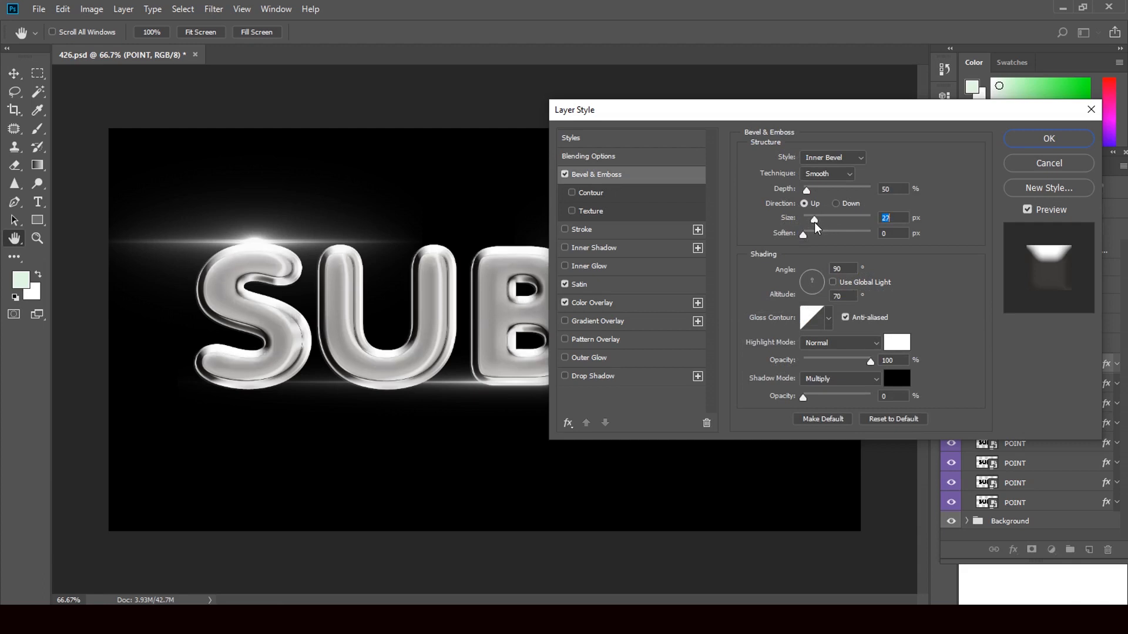
Compare gloss contours for the topmost POINT layer's bevel and apply the Ring contour
click(830, 320)
click(767, 374)
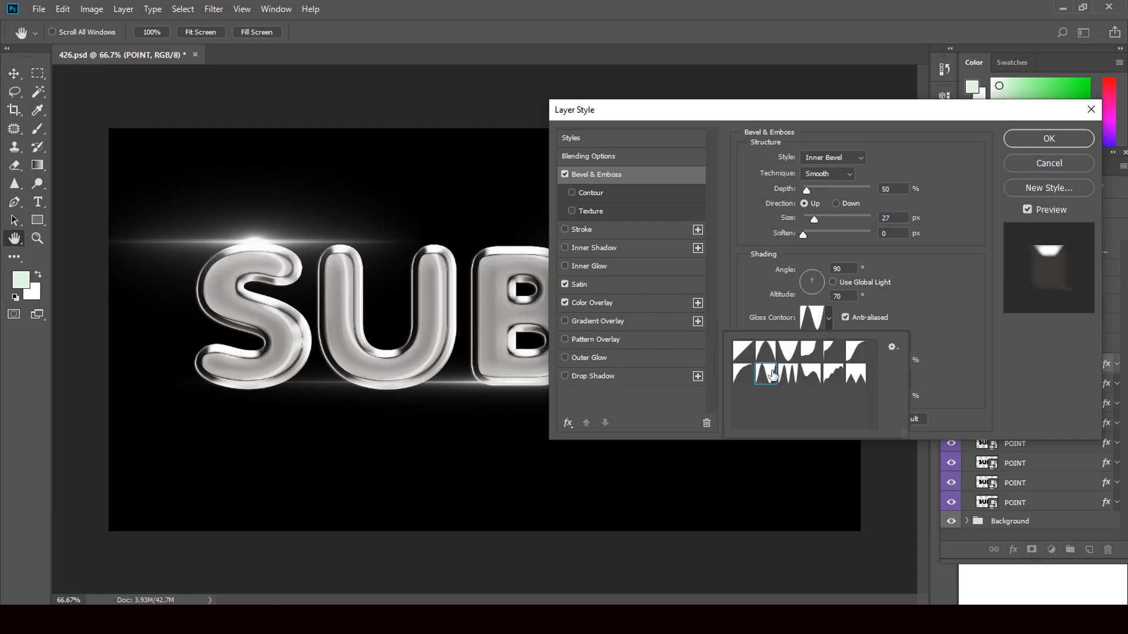
click(787, 376)
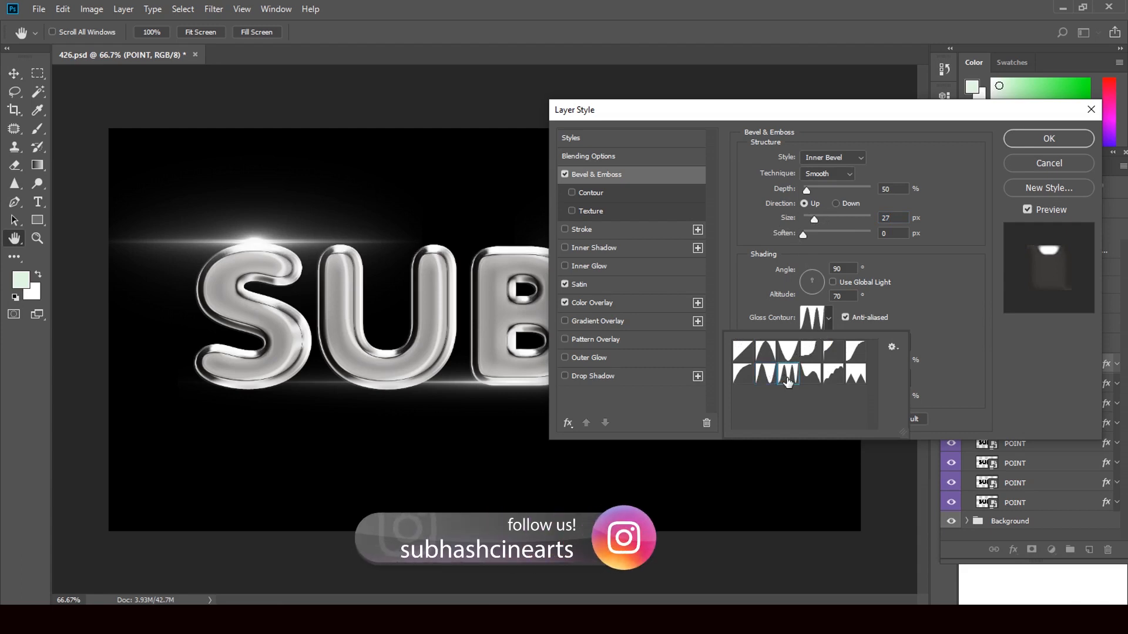
click(810, 375)
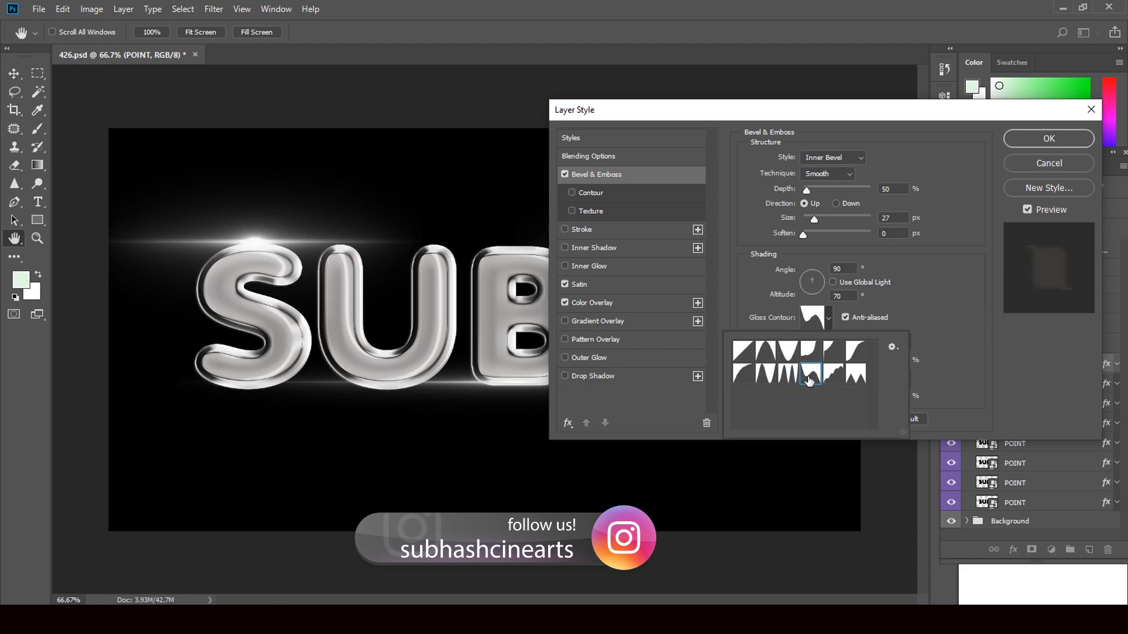
click(789, 376)
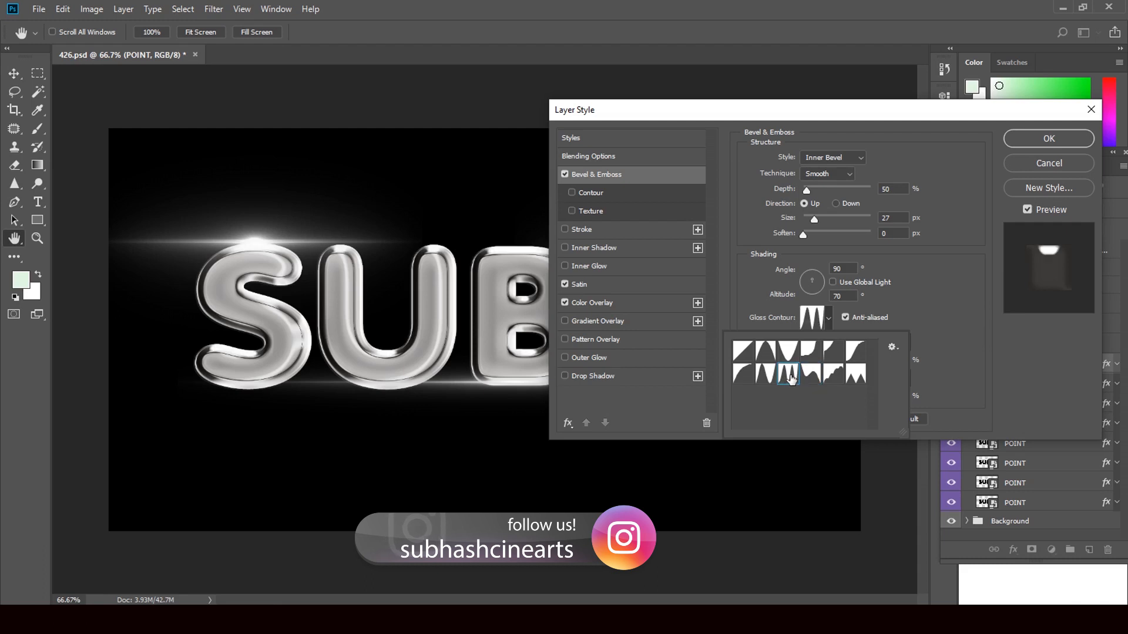
click(766, 377)
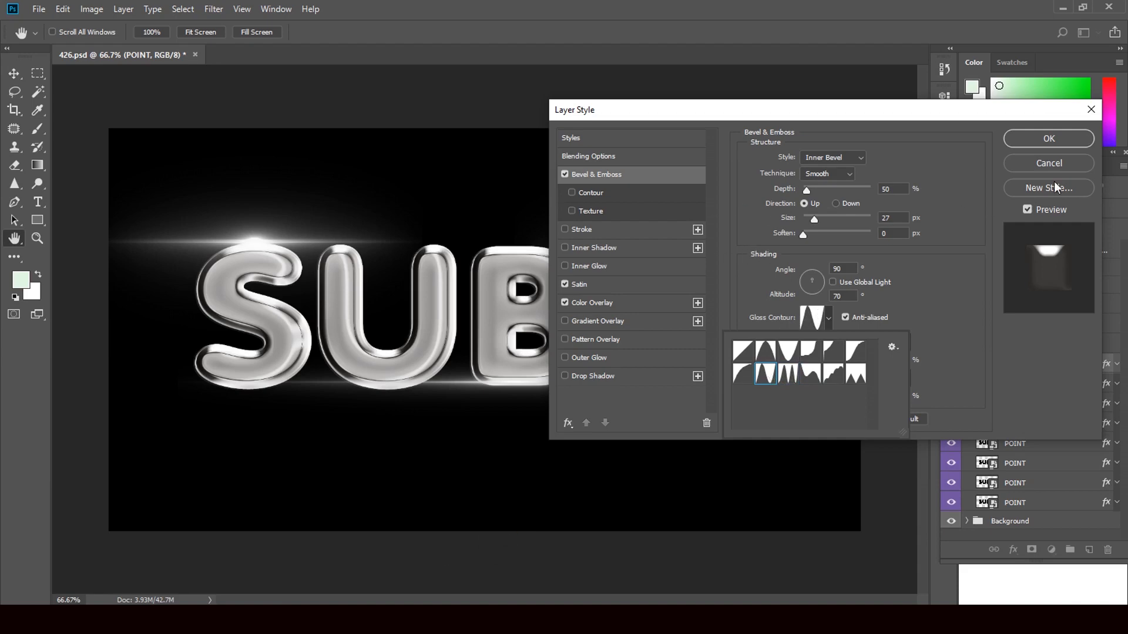
click(1085, 142)
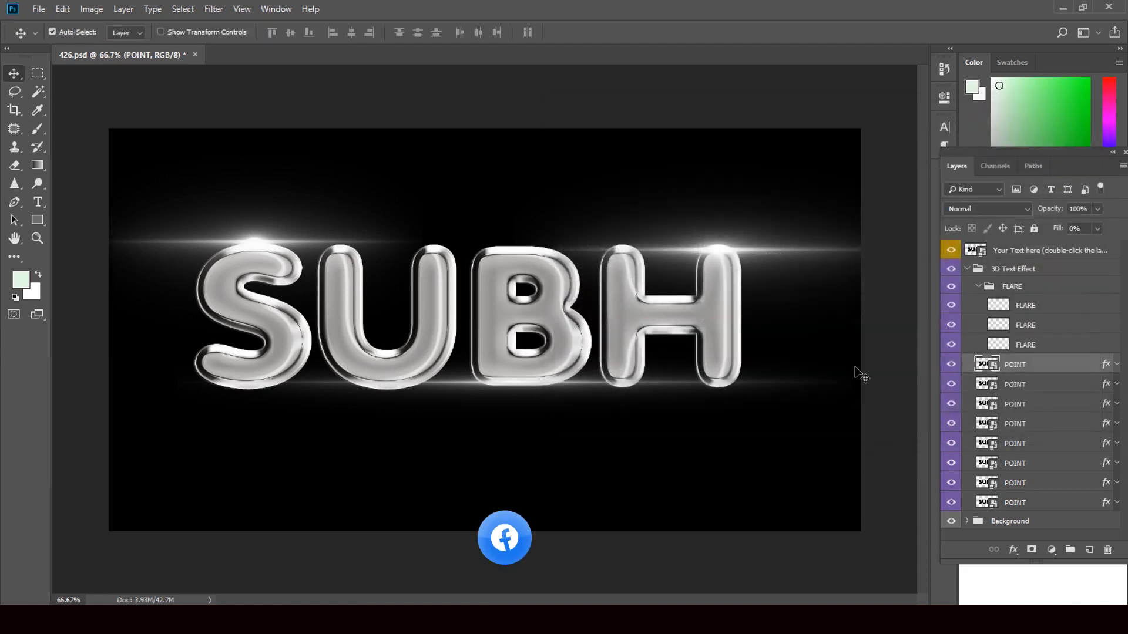
Set the Bevel & Emboss size of the second POINT layer from the top to 43 px and apply it
click(1108, 385)
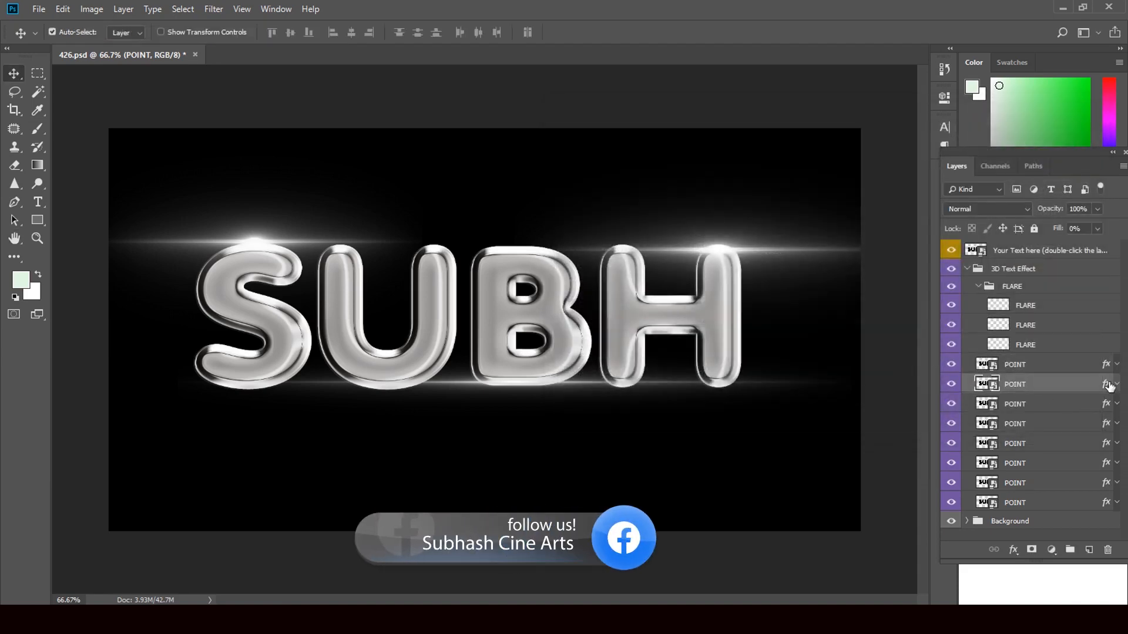
double_click(1109, 384)
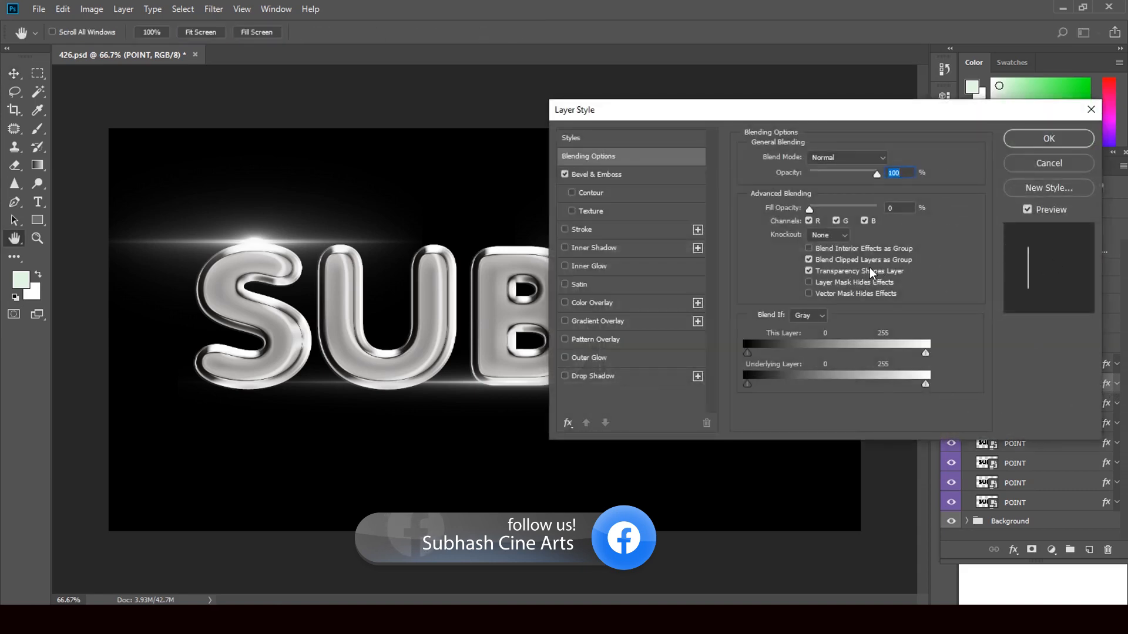
click(607, 173)
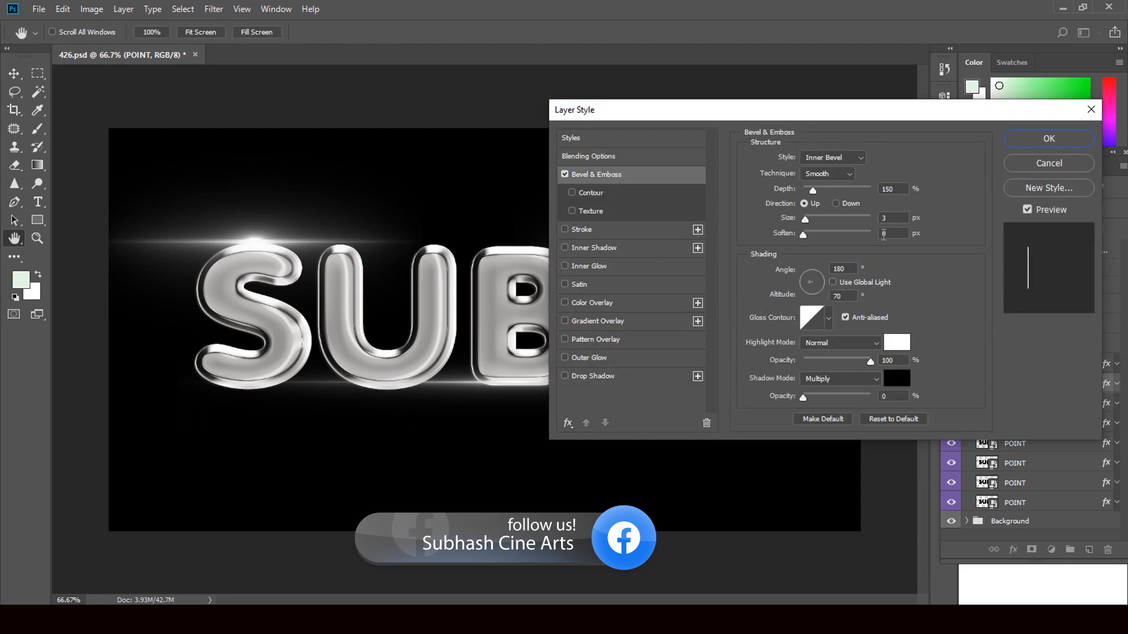
click(806, 219)
drag(806, 219, 818, 218)
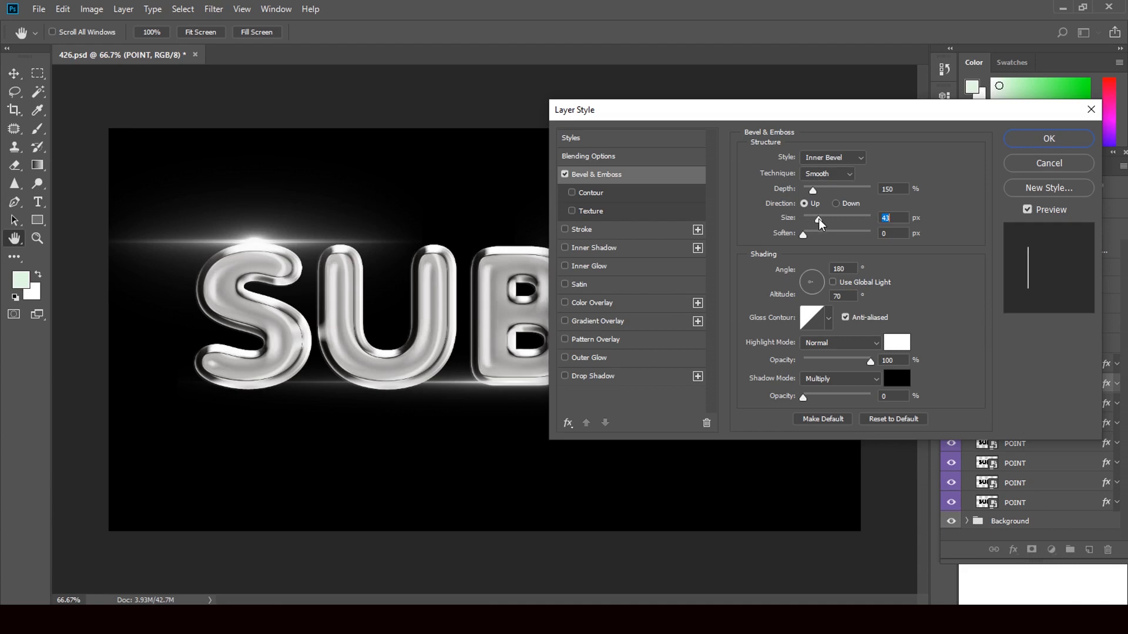
drag(818, 219, 816, 218)
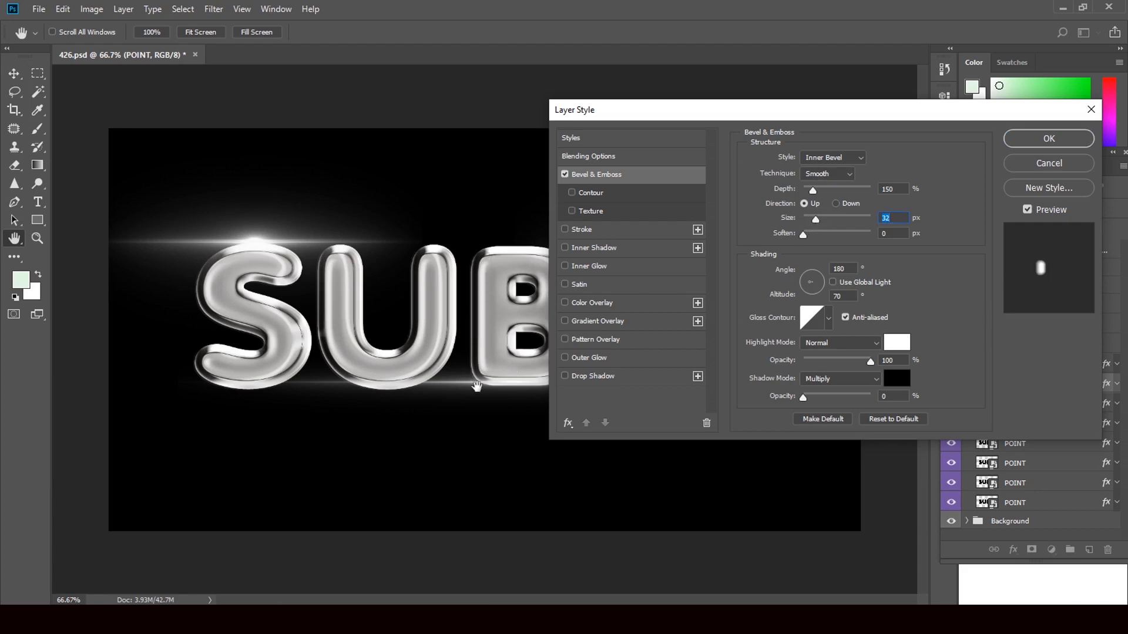
drag(815, 219, 818, 219)
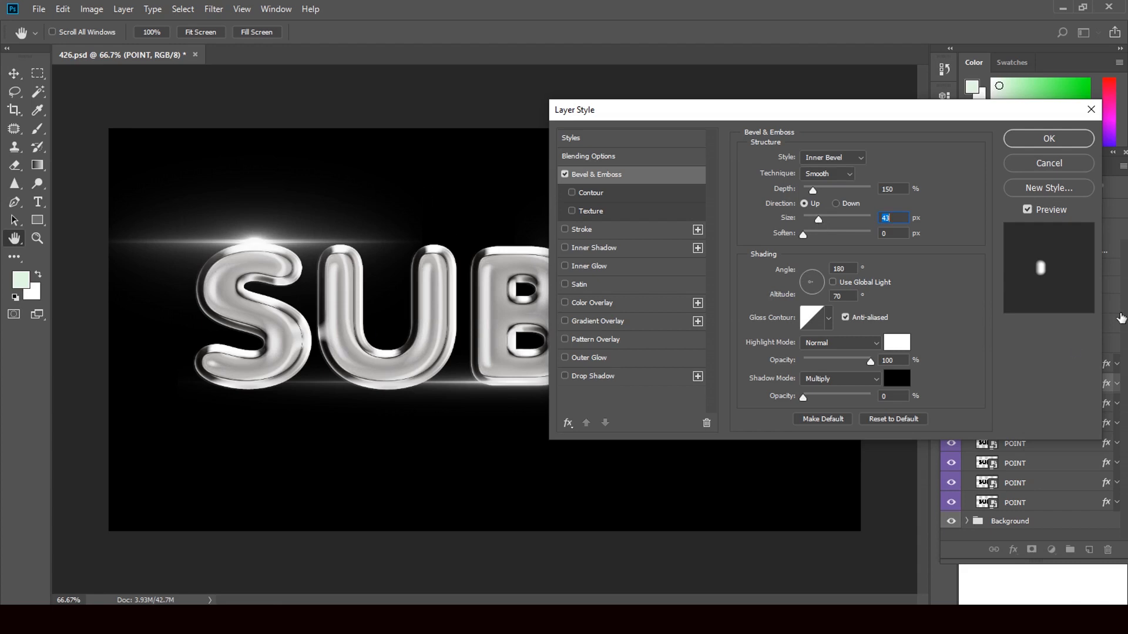
click(1048, 139)
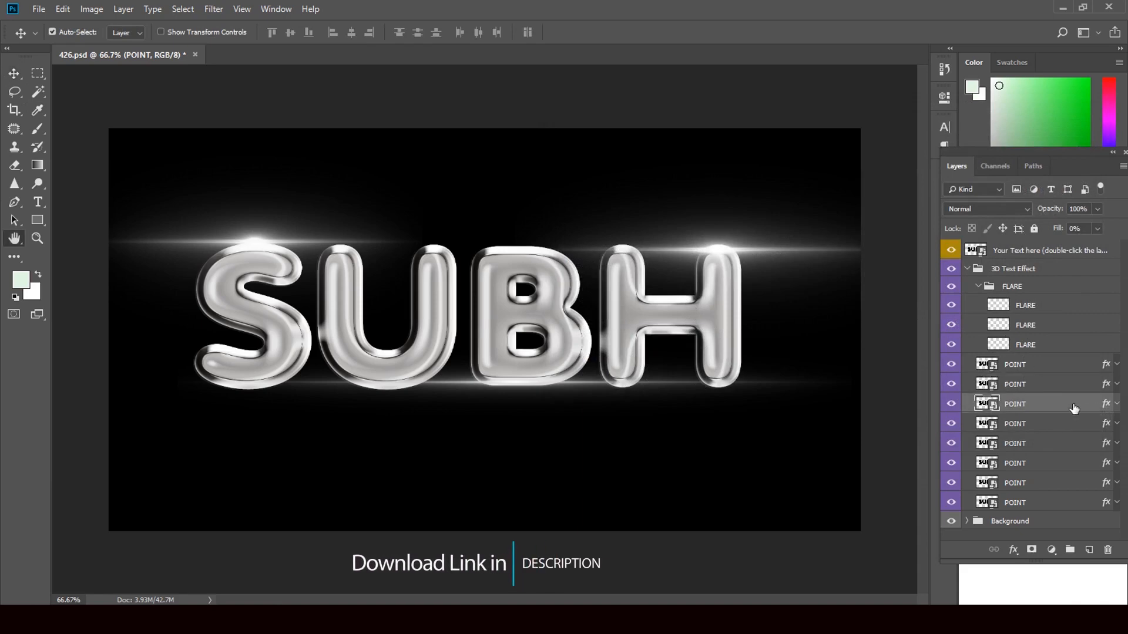
Try several Satin contours, including Ring, Cone and Linear, on the third POINT layer and discard the style changes
double_click(1075, 404)
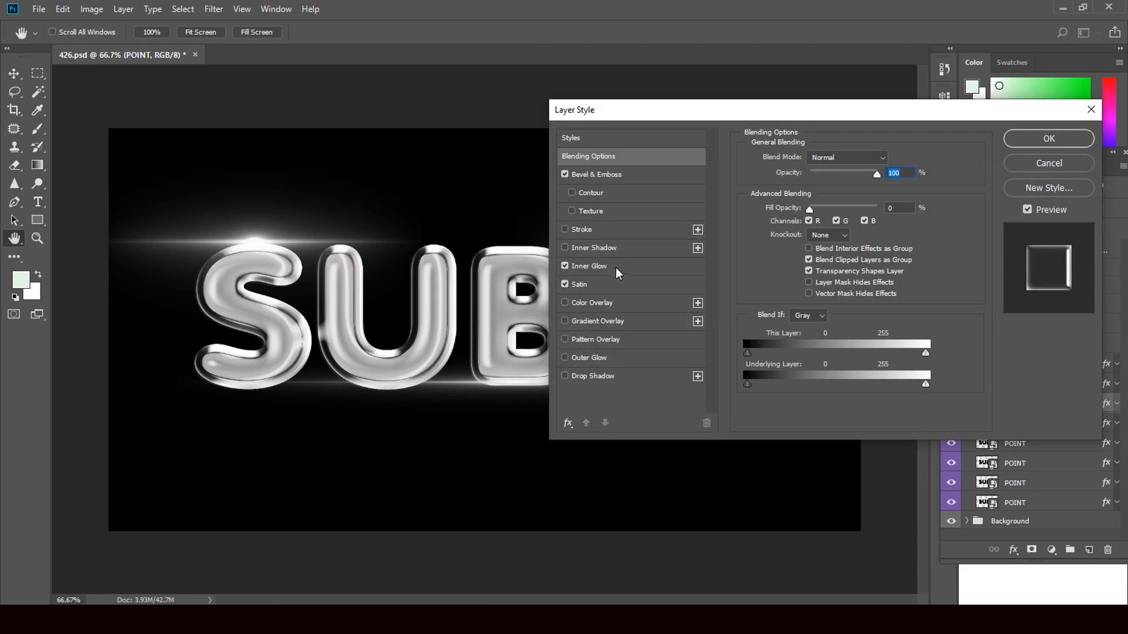
click(599, 267)
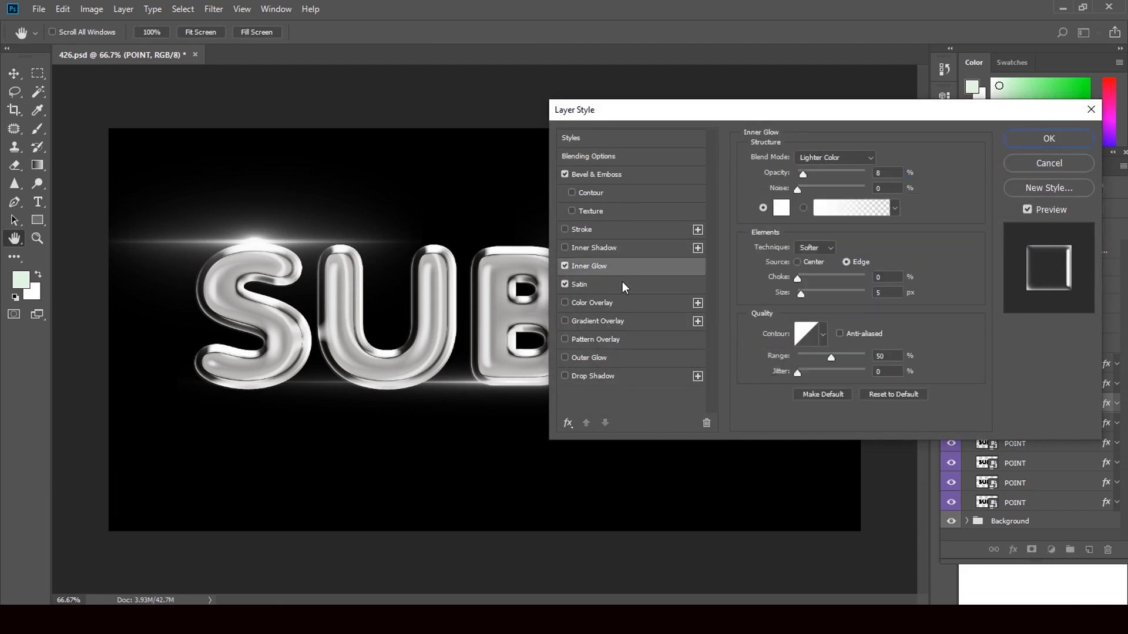
click(622, 281)
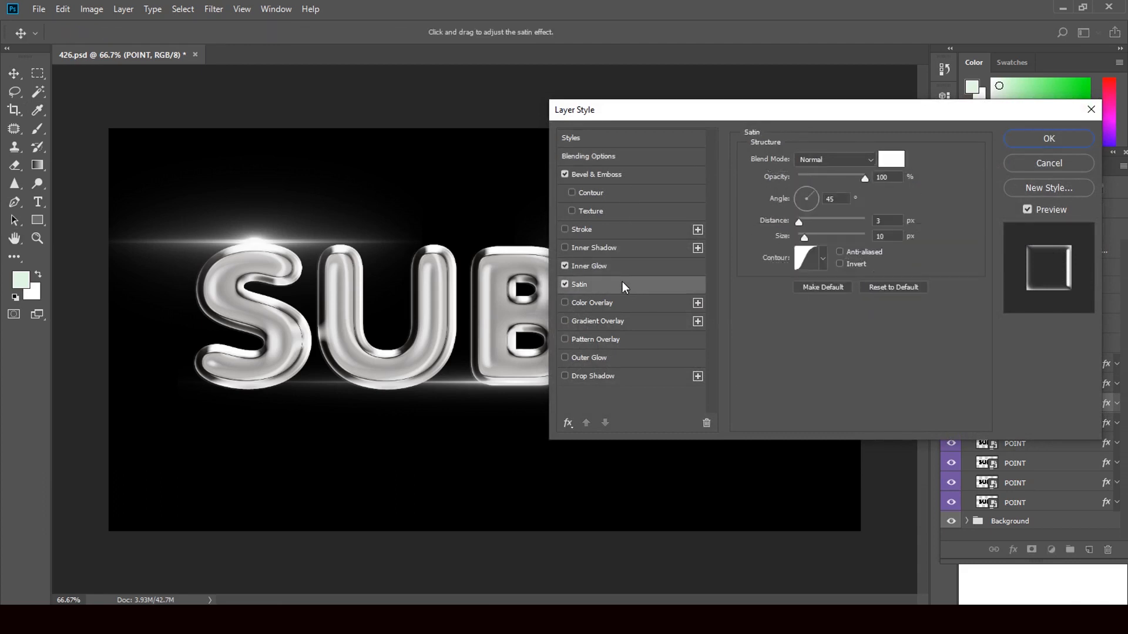
click(824, 258)
click(770, 315)
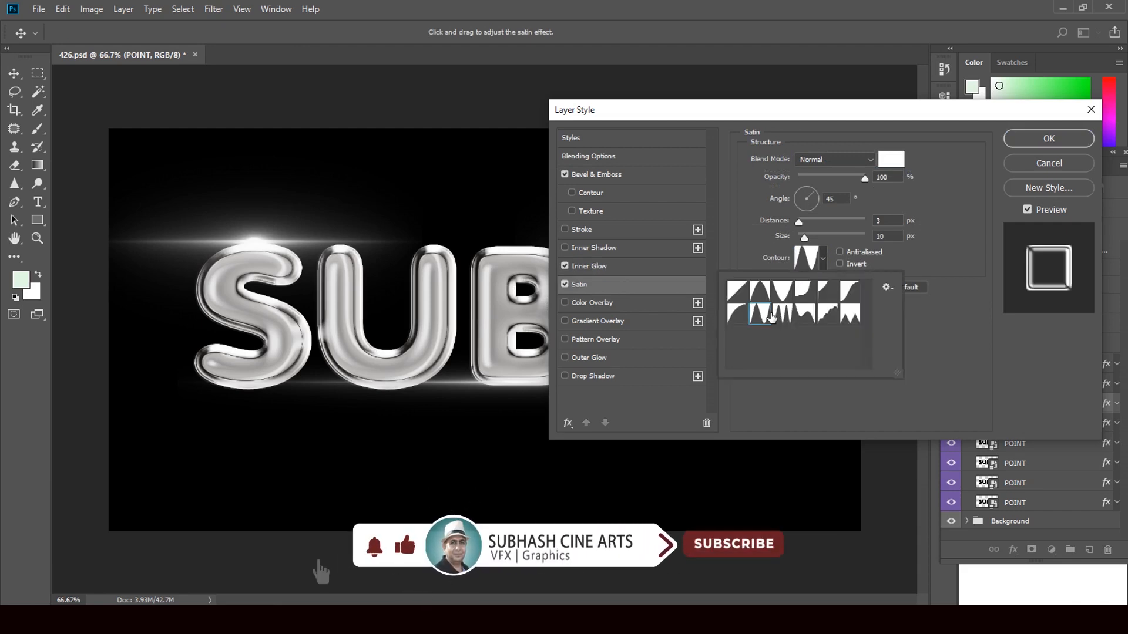
click(783, 315)
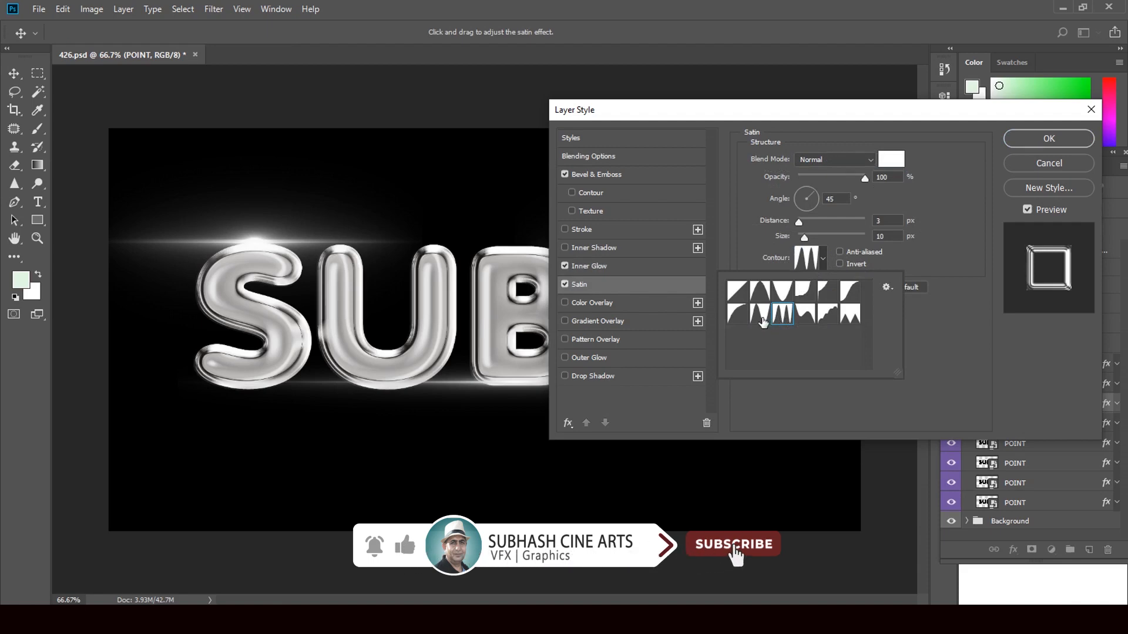
click(762, 296)
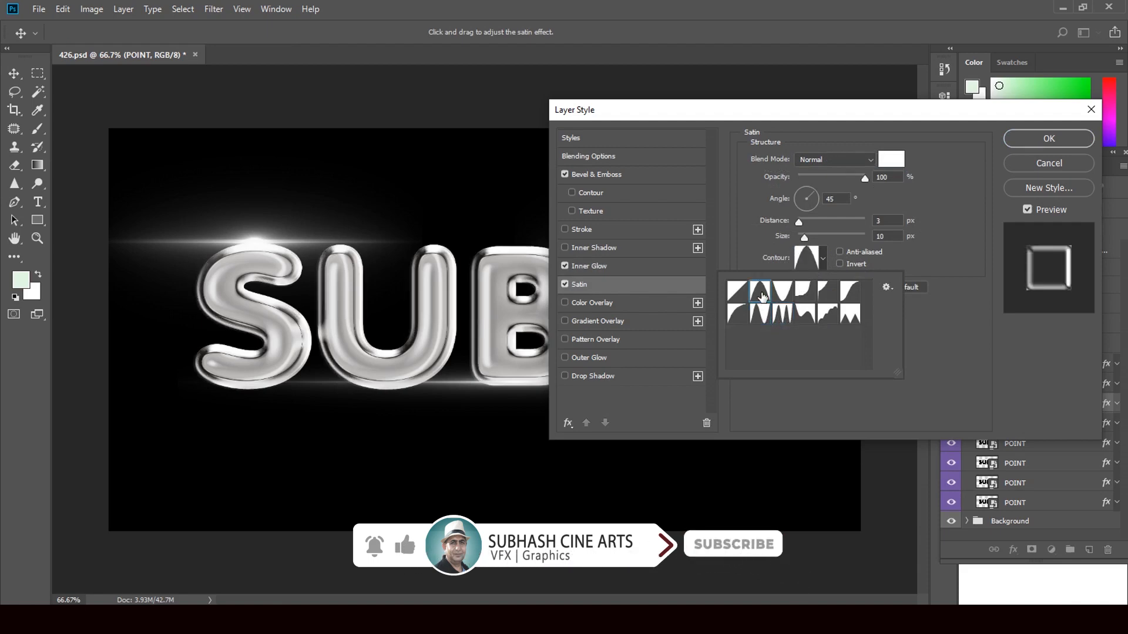
click(738, 292)
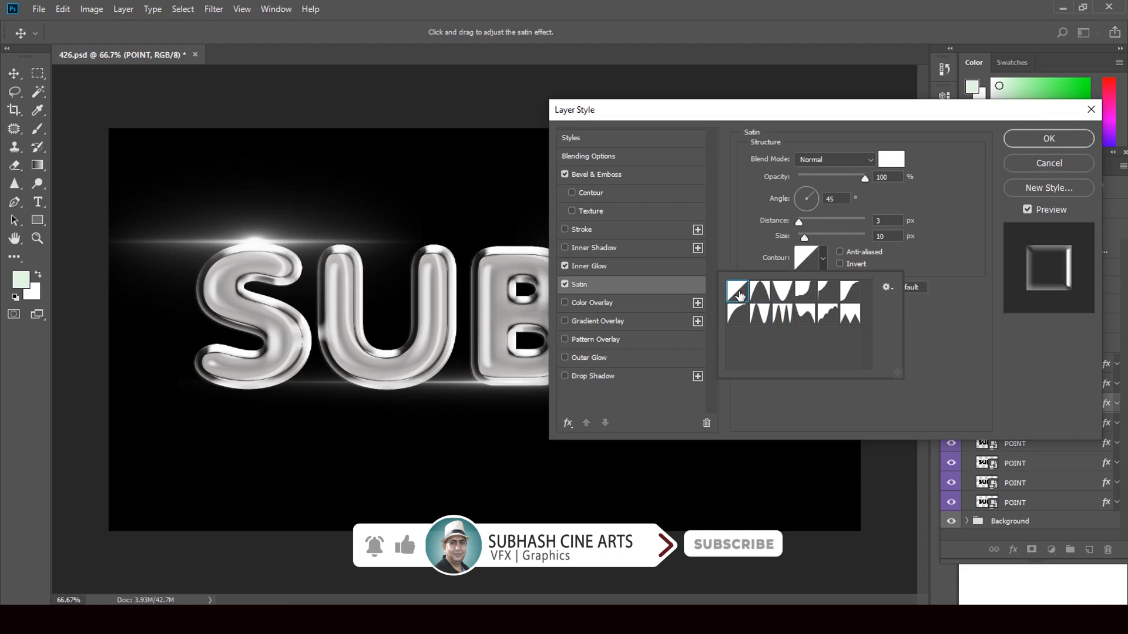
click(760, 313)
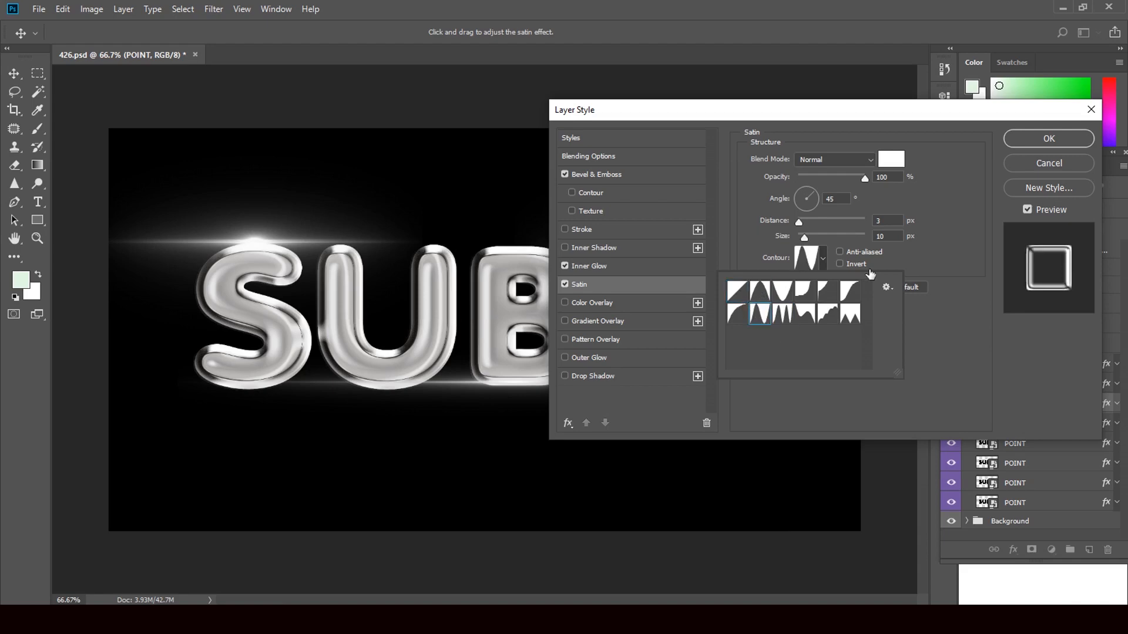
click(1035, 162)
click(1035, 162)
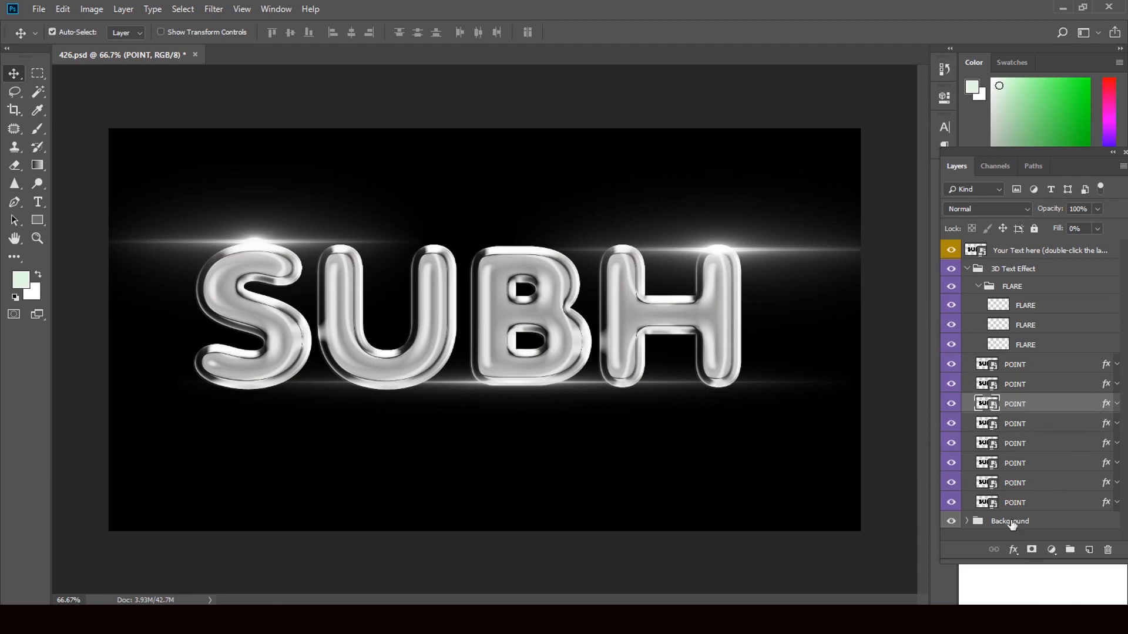
Toggle the Background group's visibility off and on, and expand the group
click(951, 521)
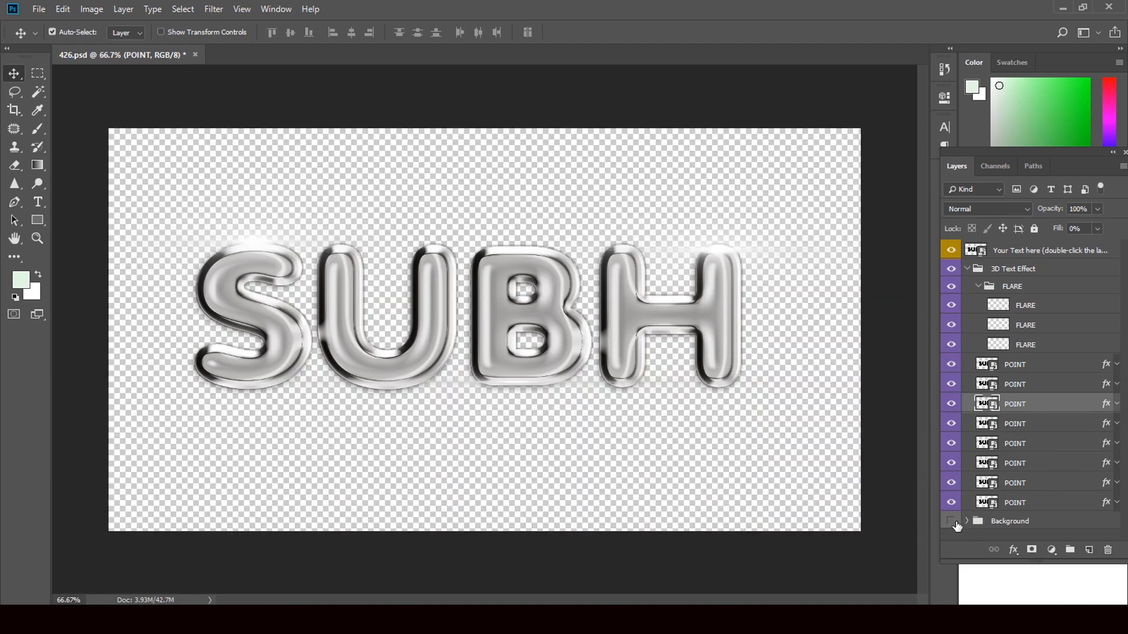
click(953, 521)
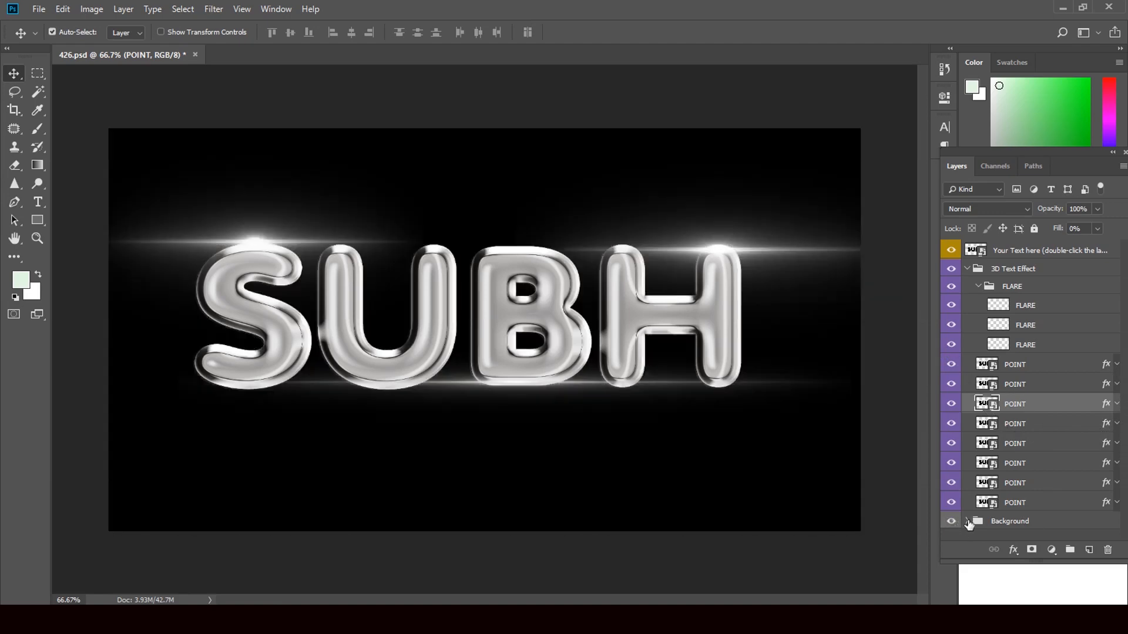
click(967, 522)
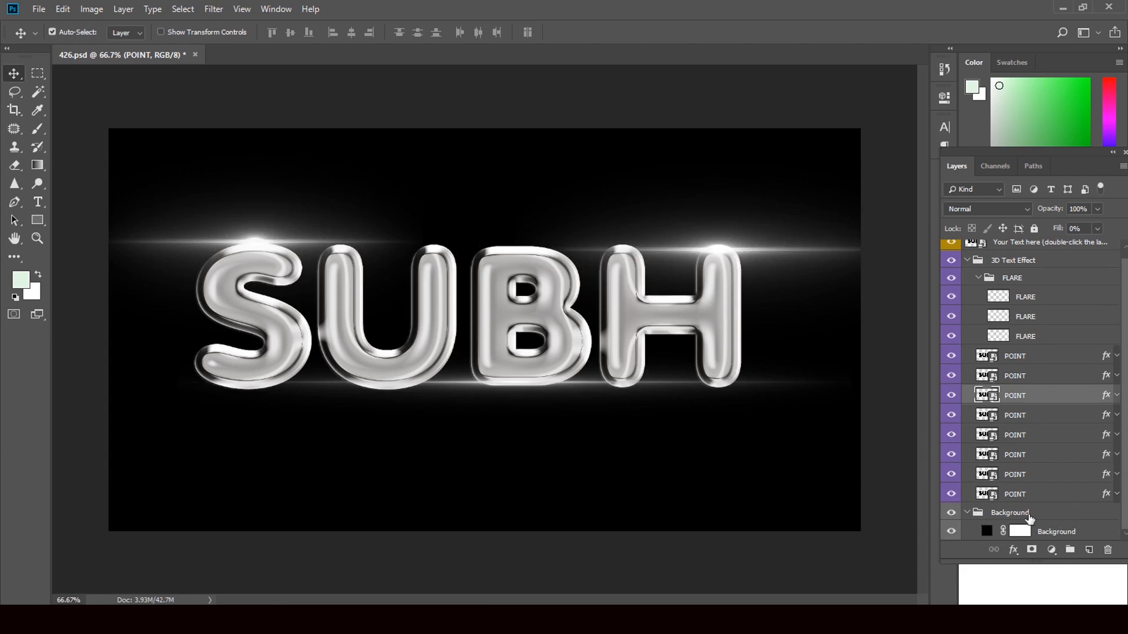
Change the Background layer's solid fill color to dark navy blue, hex 06092e, and apply it
click(987, 533)
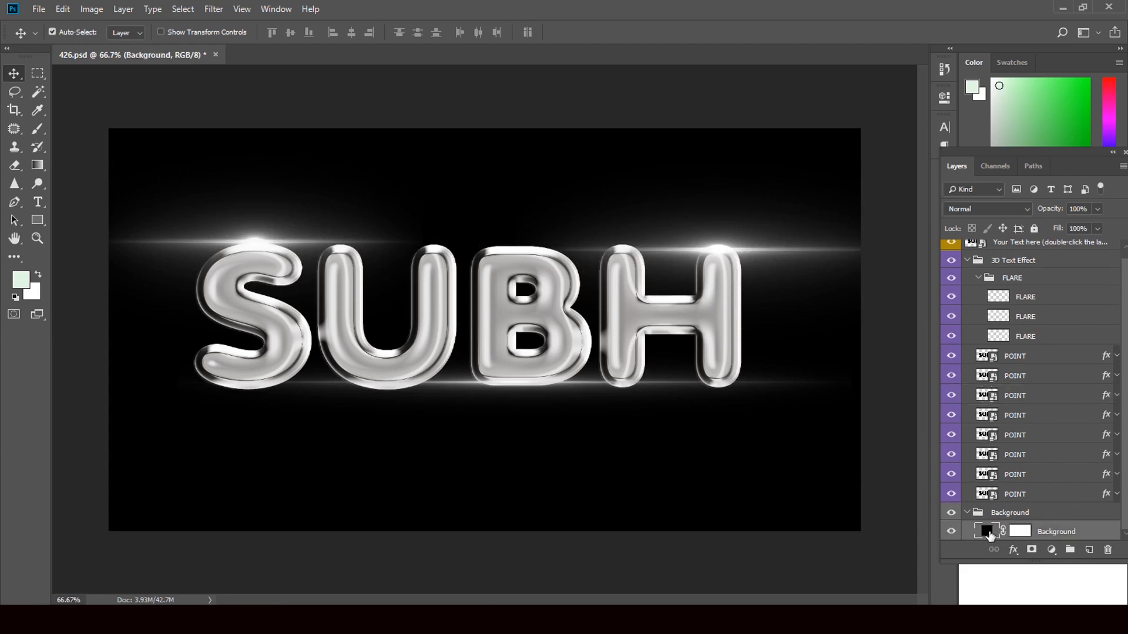
double_click(988, 531)
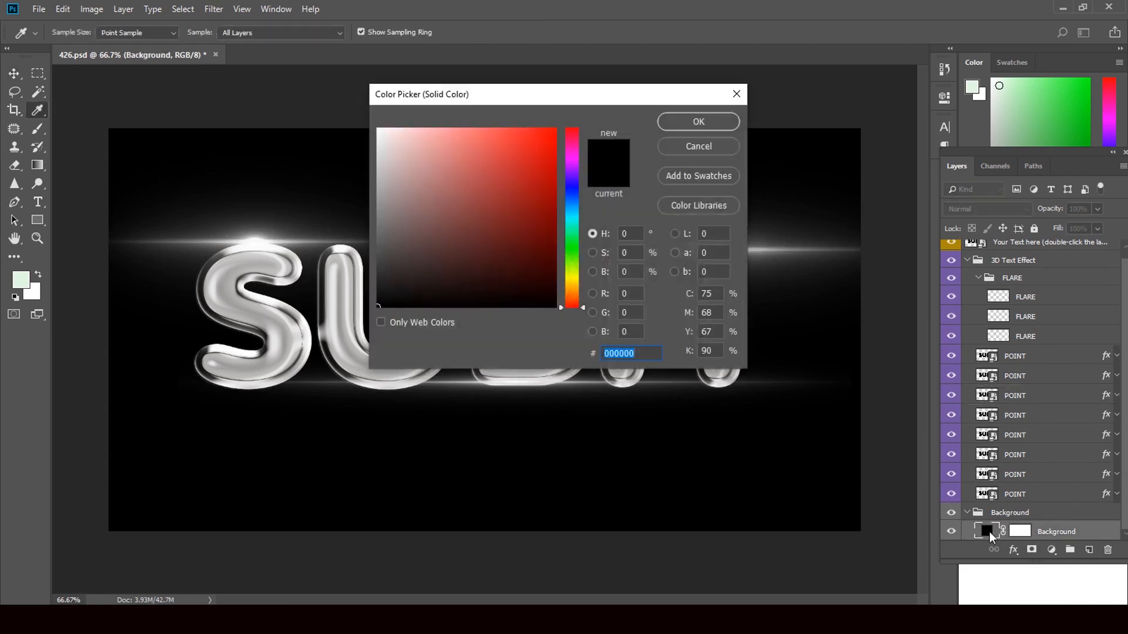
click(540, 247)
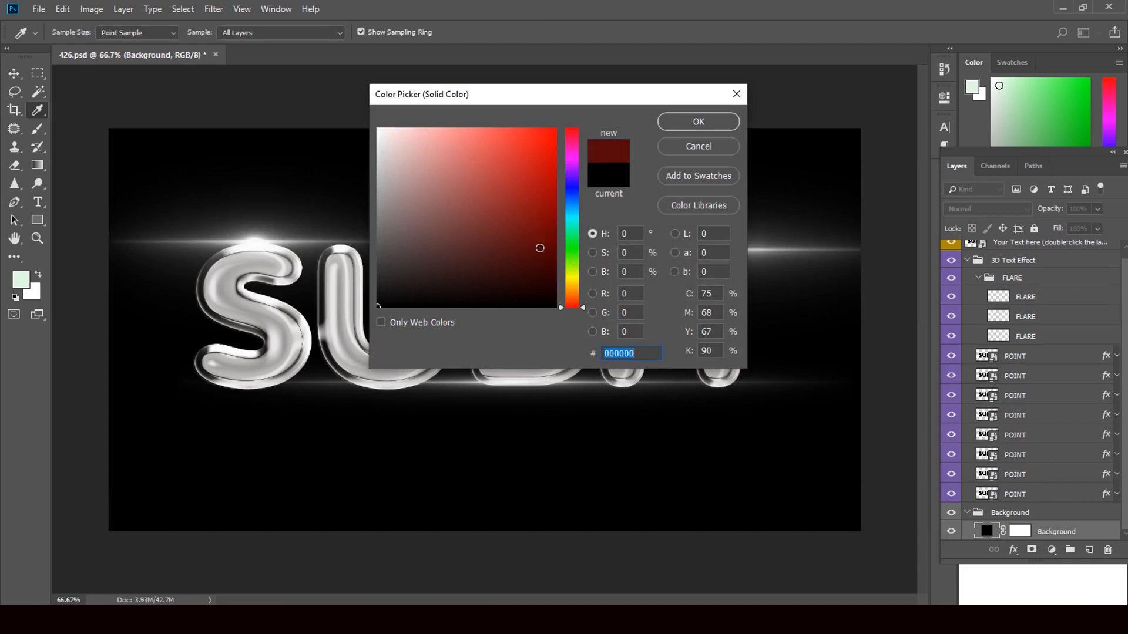
click(534, 275)
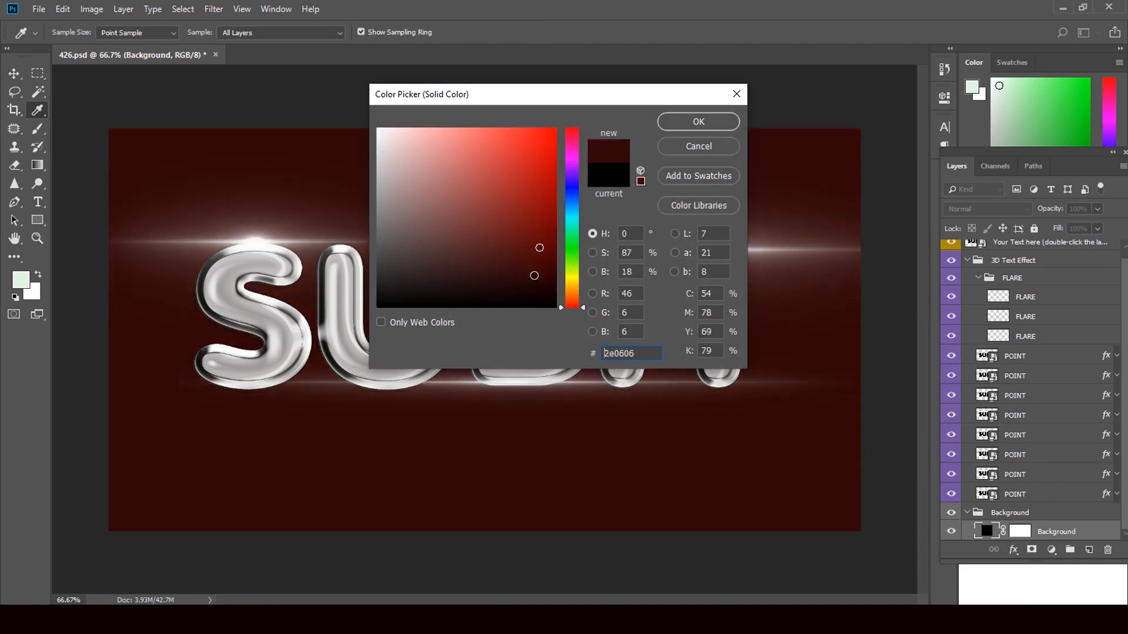
click(568, 185)
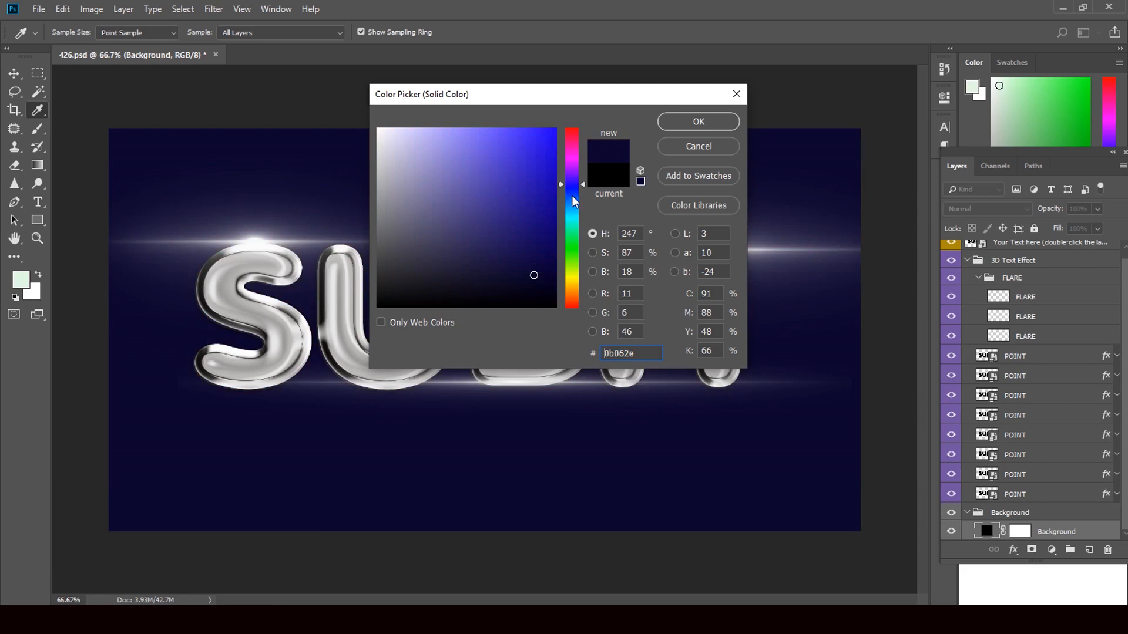
click(572, 182)
click(576, 189)
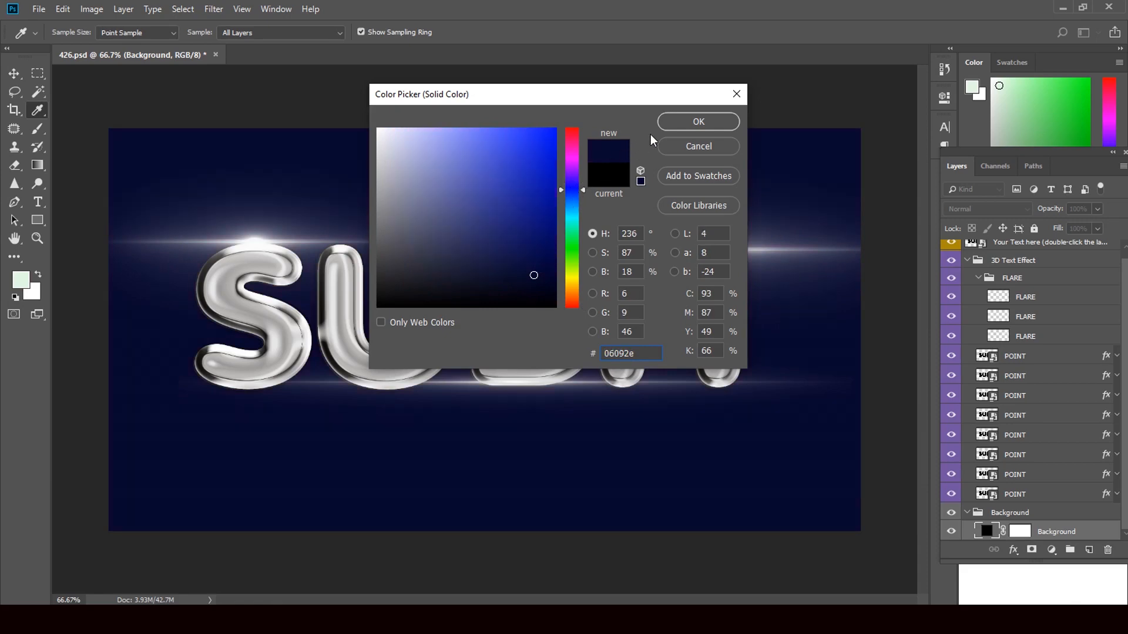
click(683, 119)
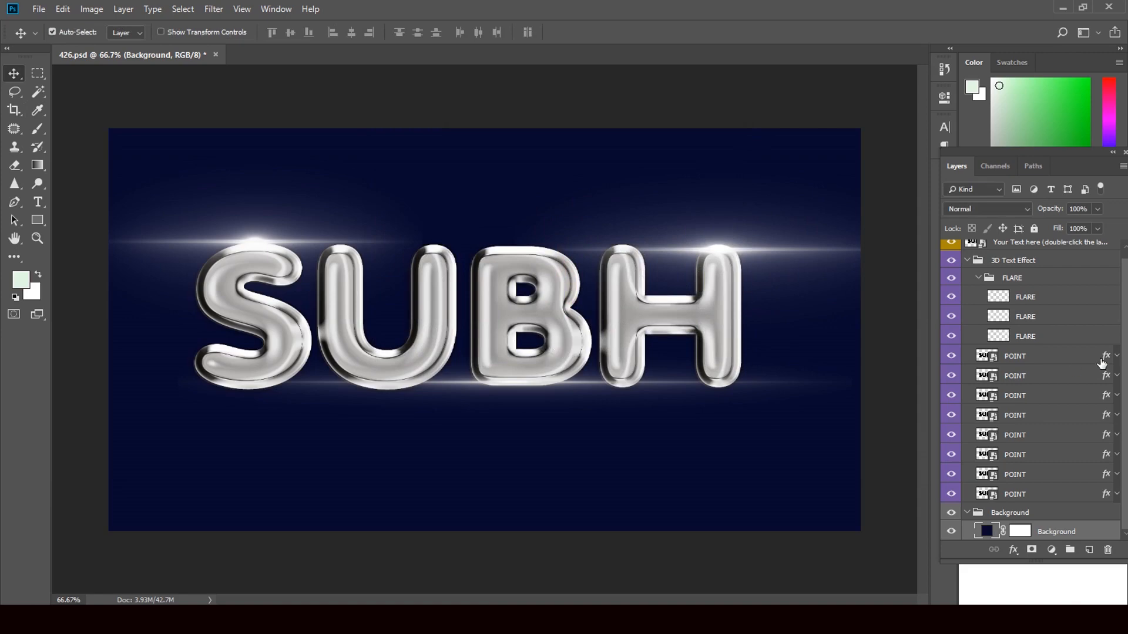
Close 426.psd without saving the changes and open the 401 file from the Downloads folder in Photoshop
click(215, 55)
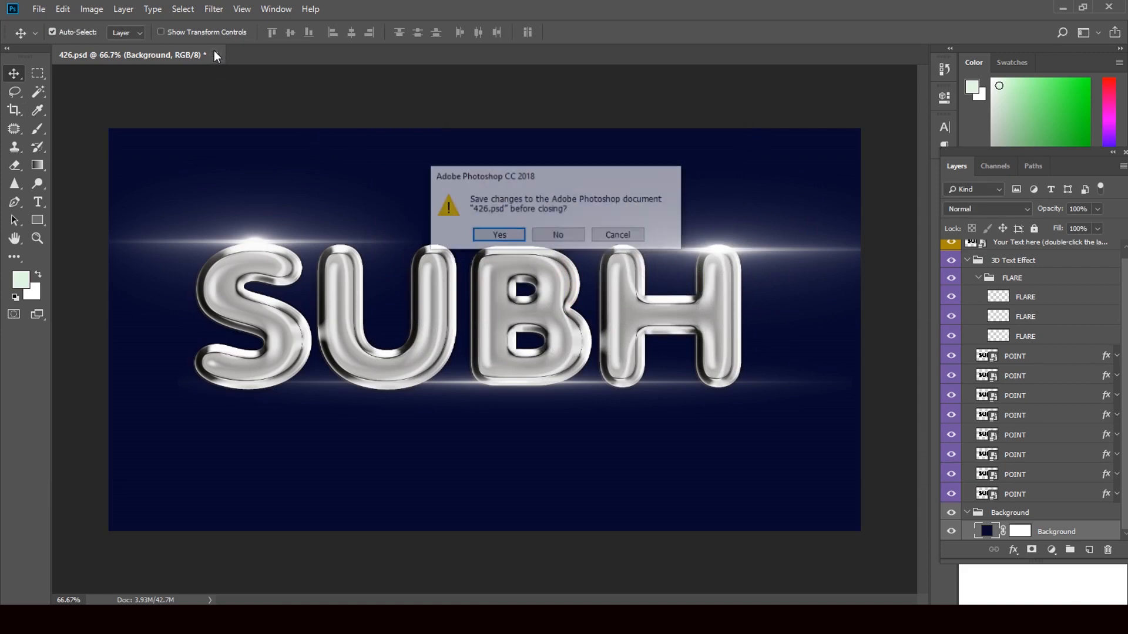
click(575, 240)
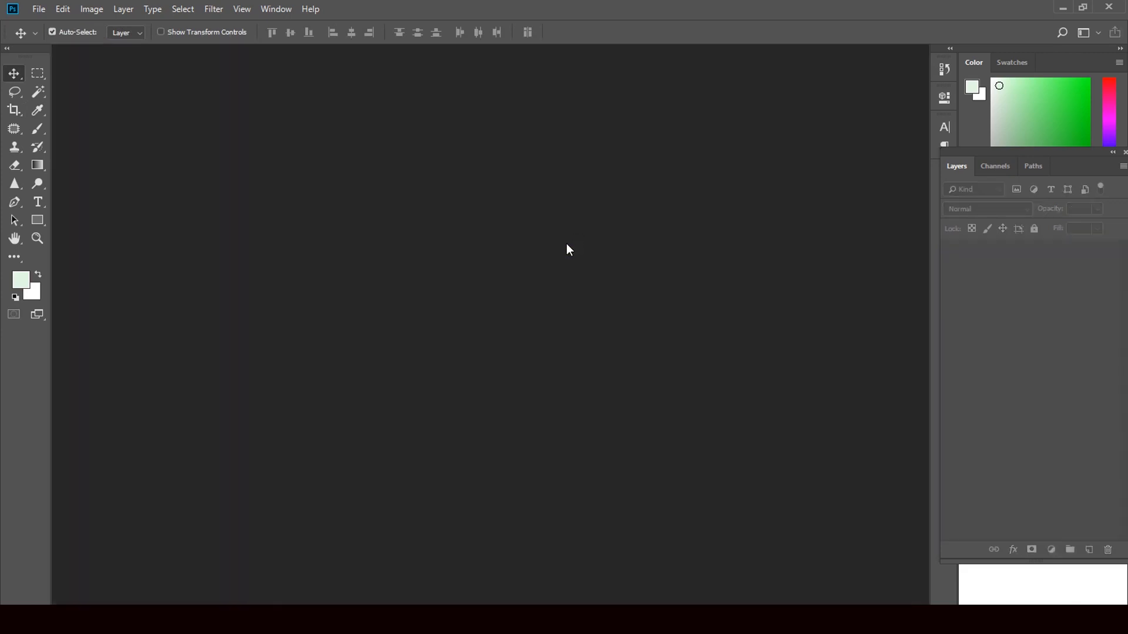
click(1064, 9)
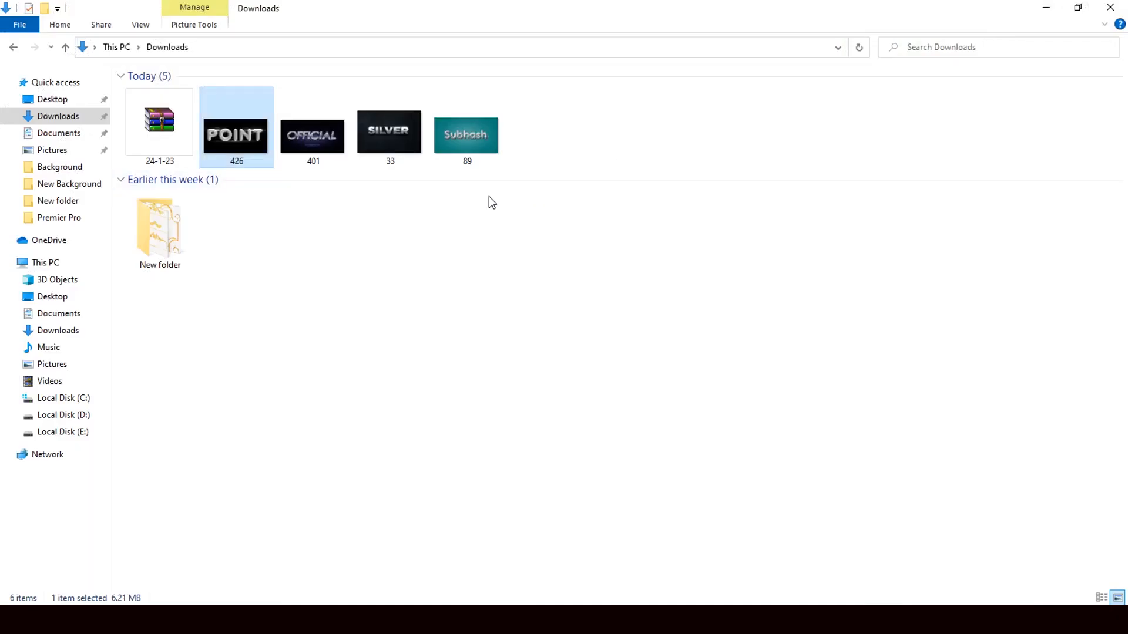
click(327, 135)
drag(319, 140, 519, 396)
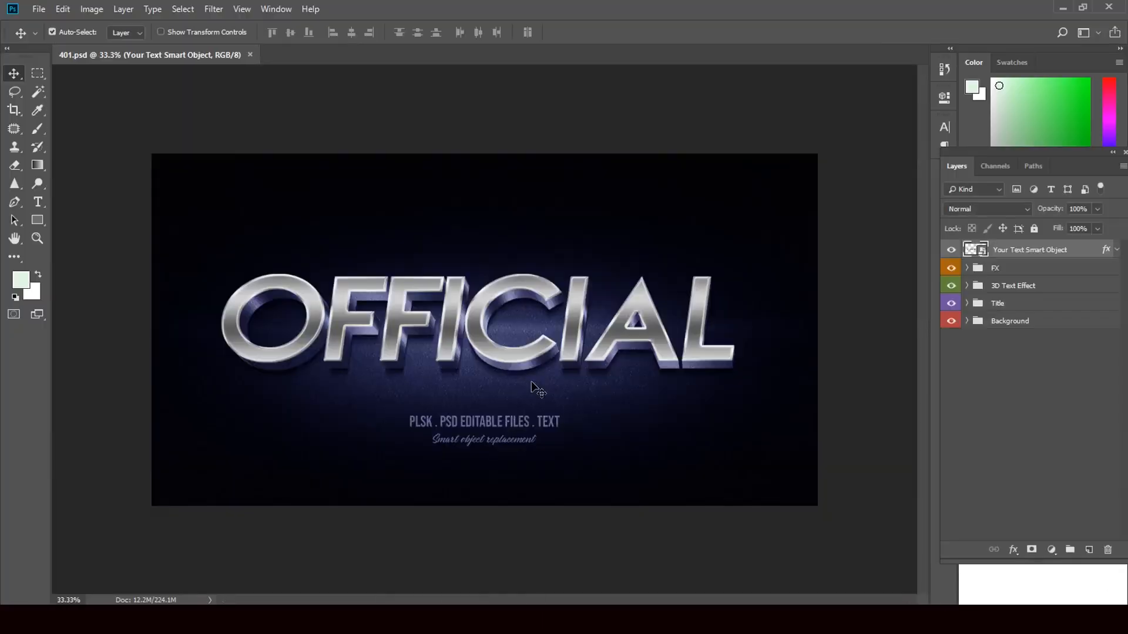
Replace the OFFICIAL text inside Your Text Smart Object with the person's first name, and save and close the smart object
double_click(981, 252)
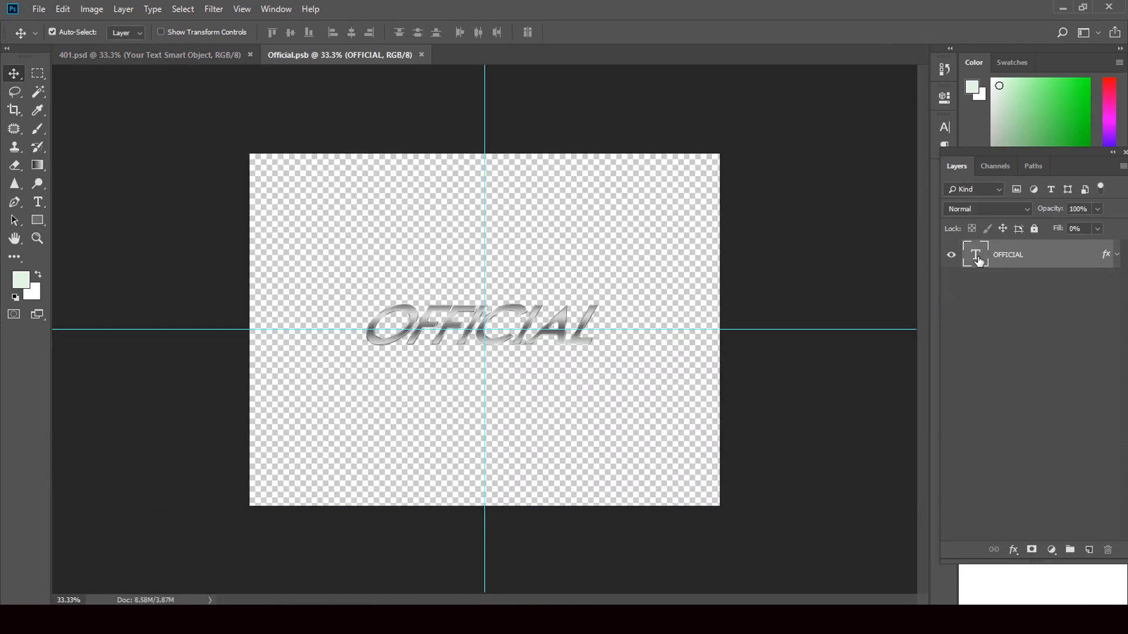
double_click(976, 256)
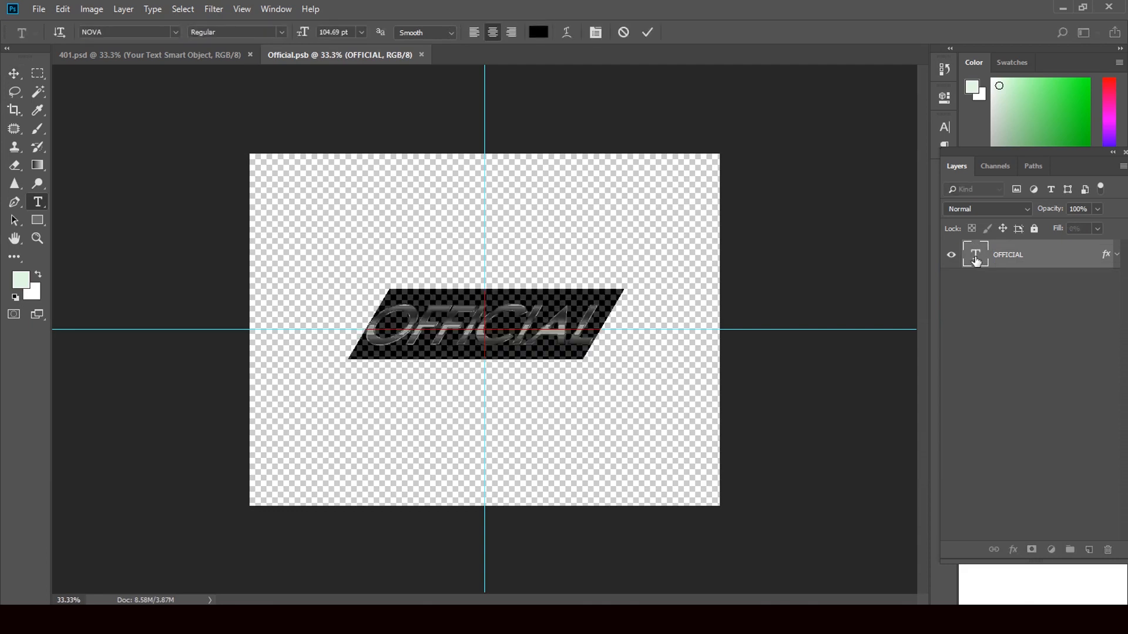
text(S)
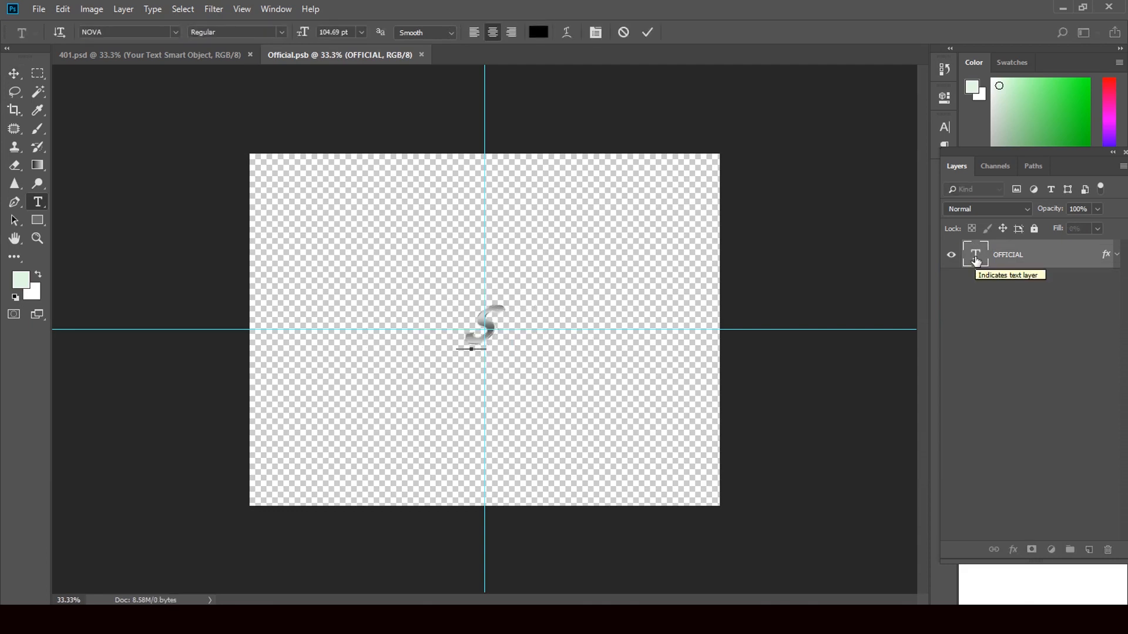
text(U)
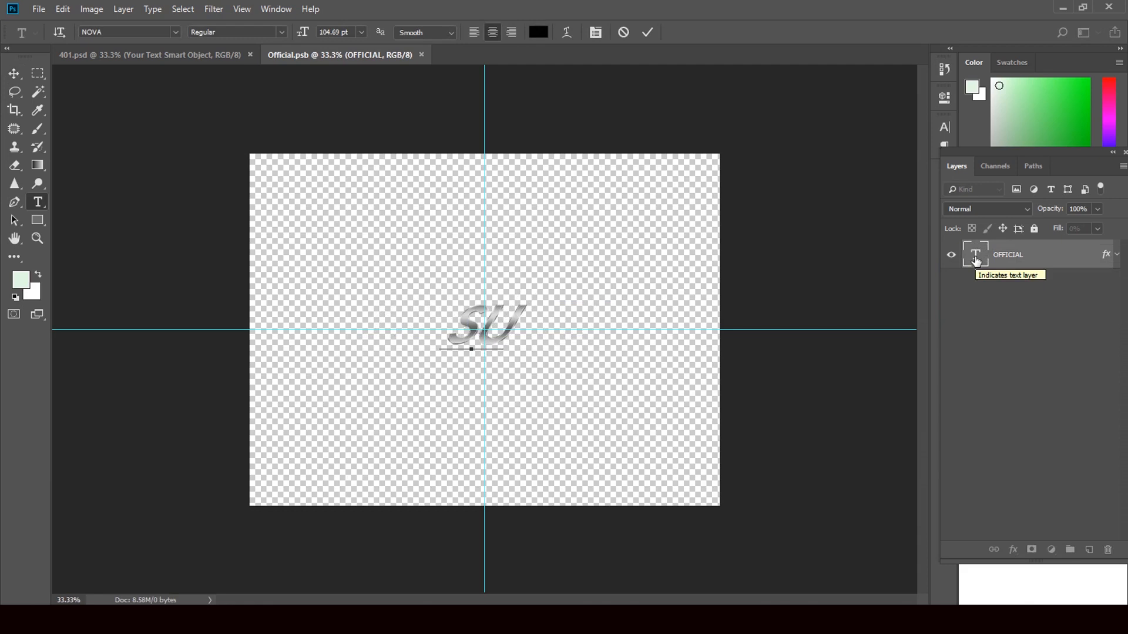
text(BHASH)
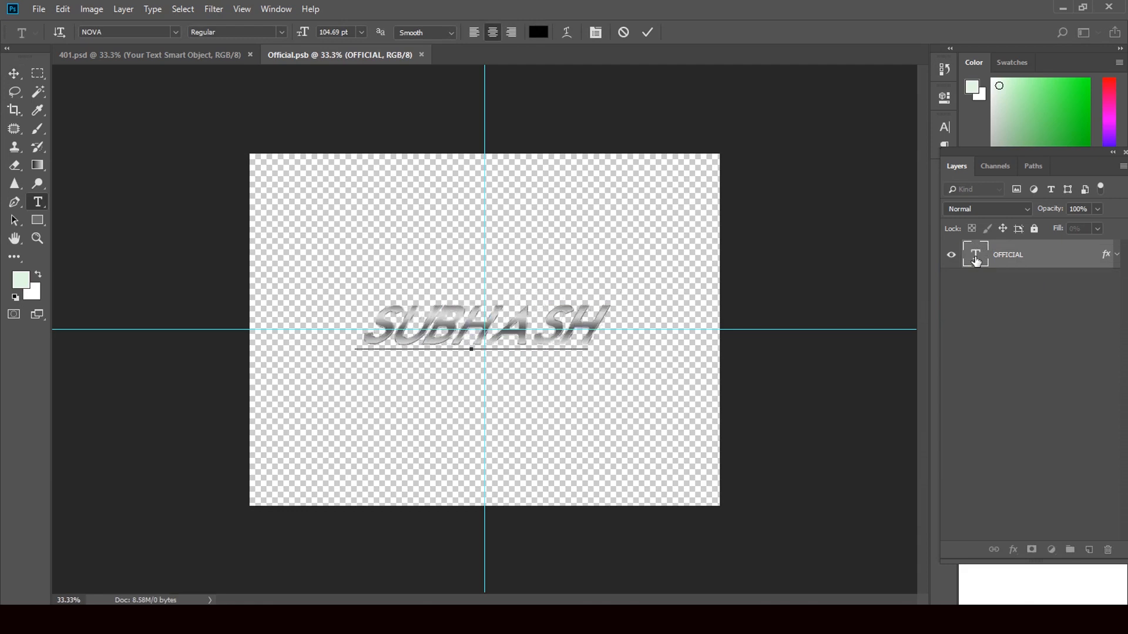
click(14, 74)
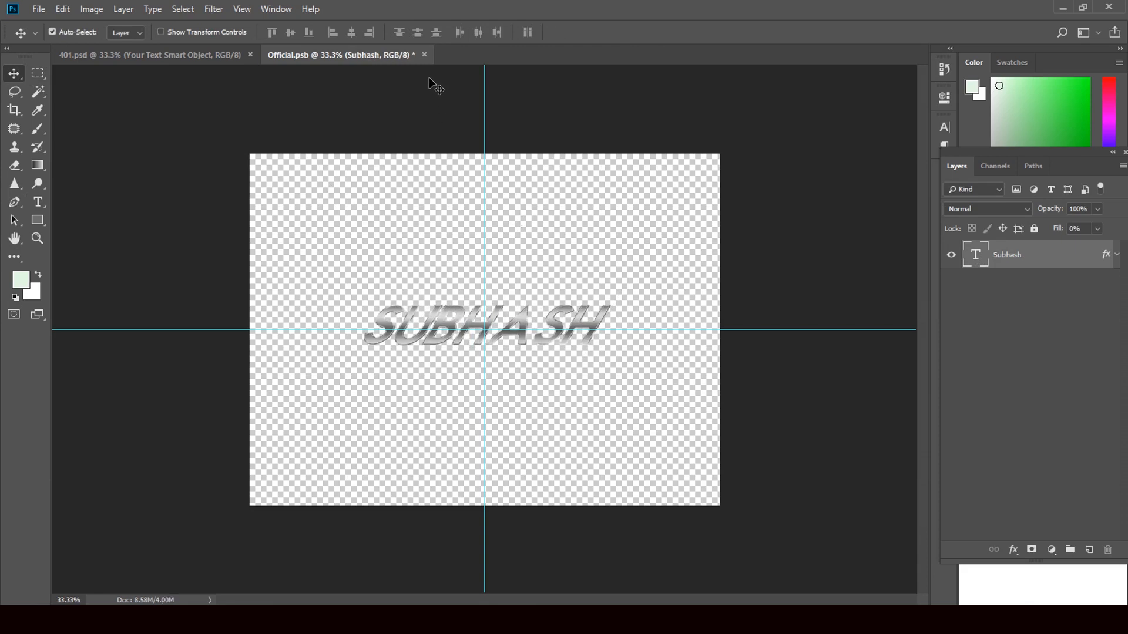
click(424, 54)
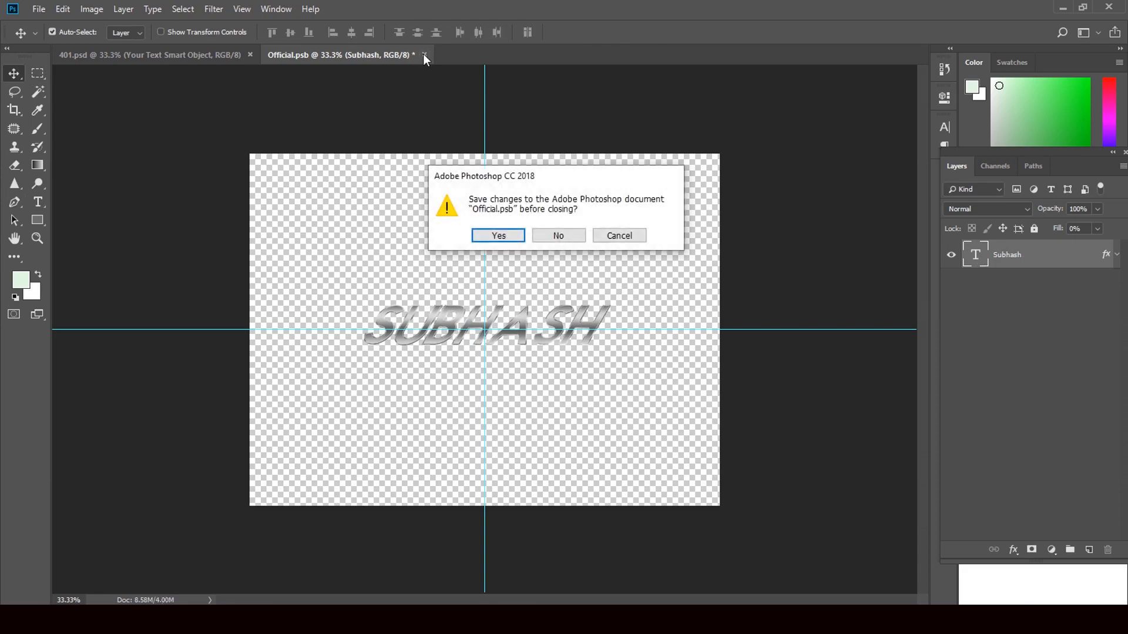
click(500, 235)
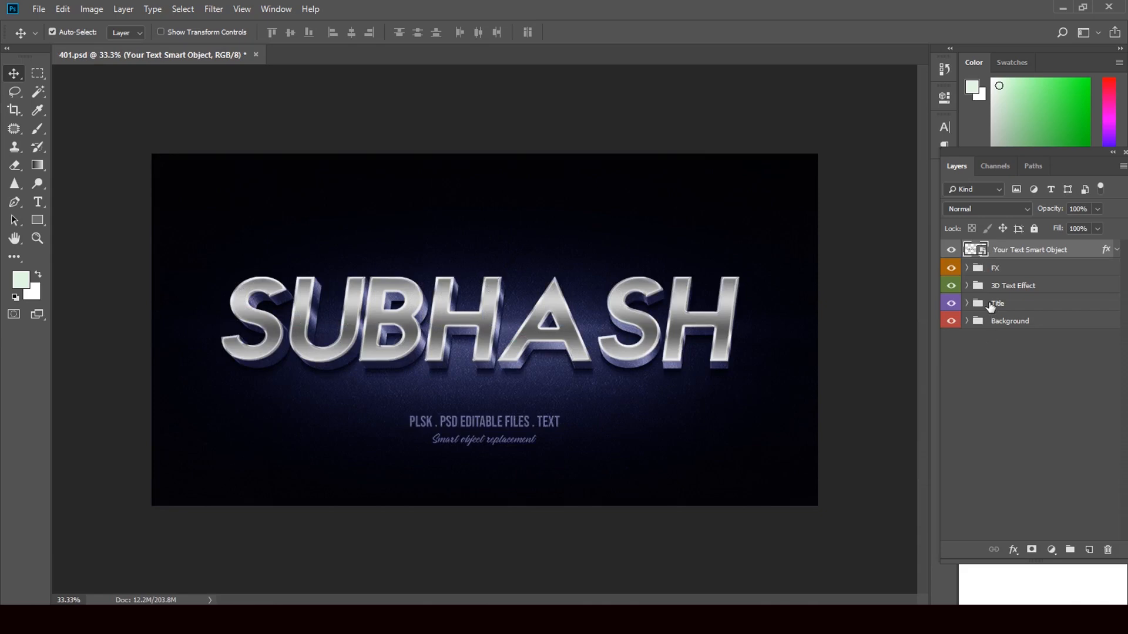
Expand the FX group and examine the upper Texture layer's blending options without applying any change
click(967, 269)
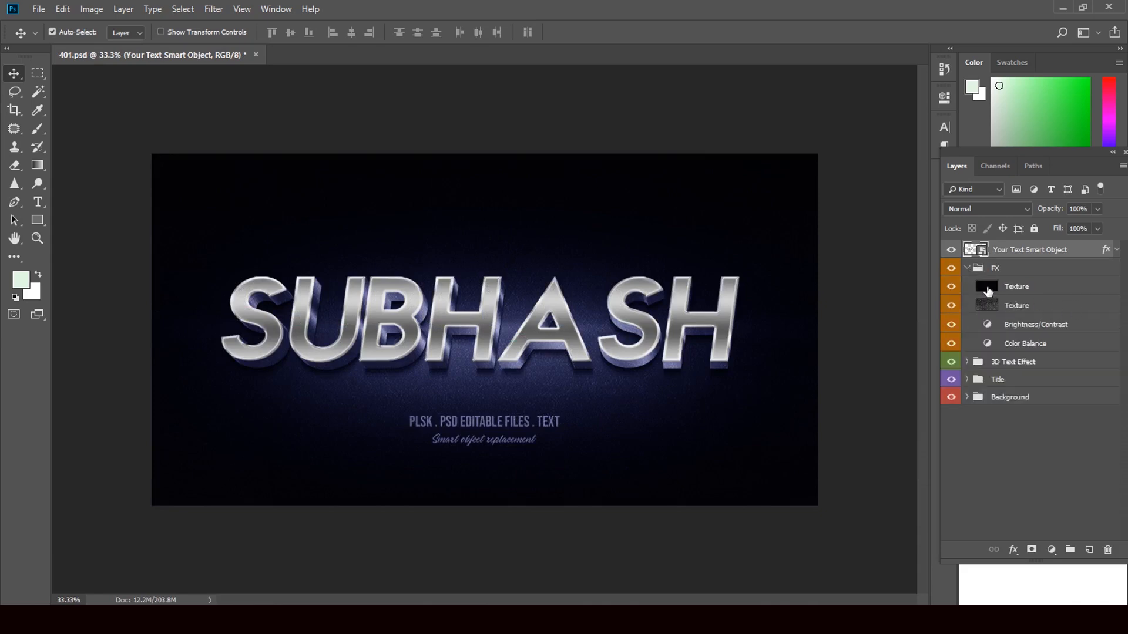
click(988, 290)
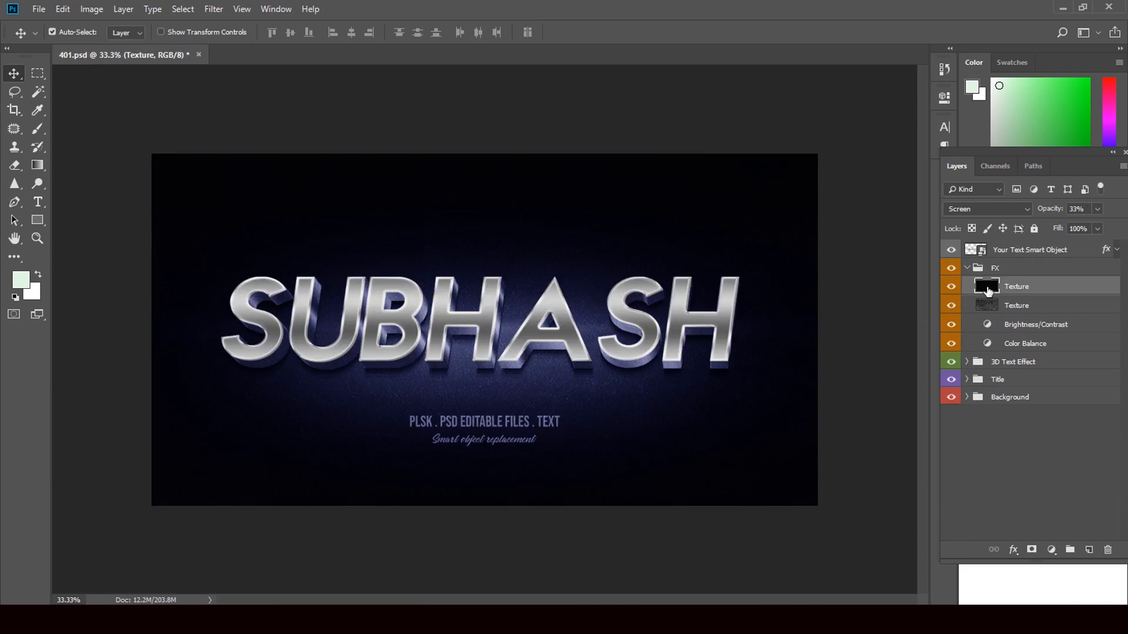
double_click(987, 290)
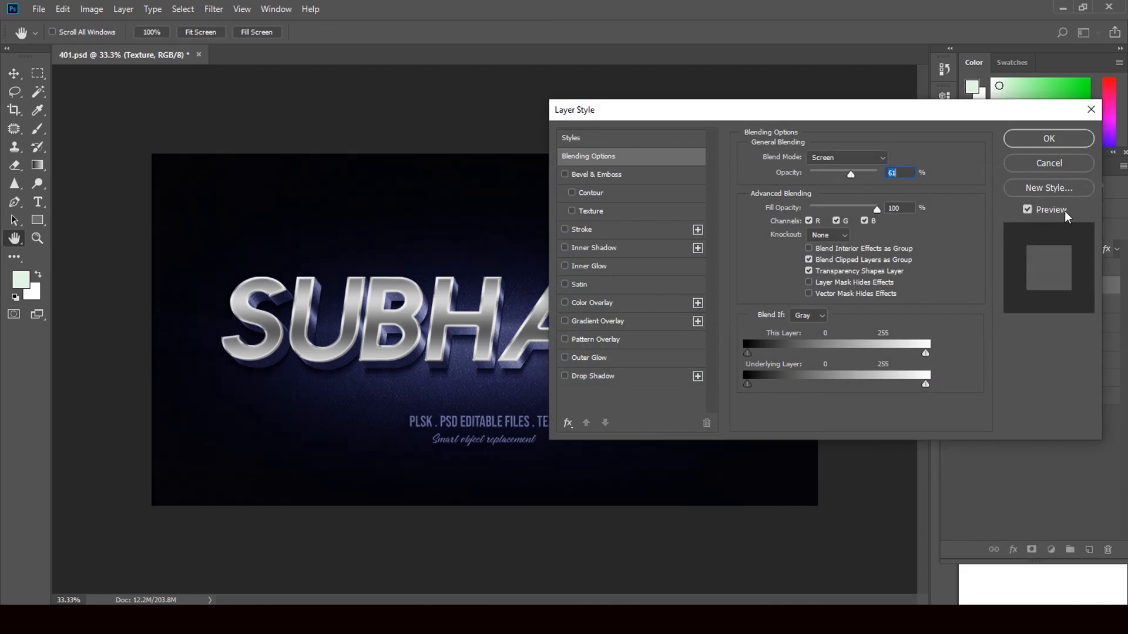
click(1050, 164)
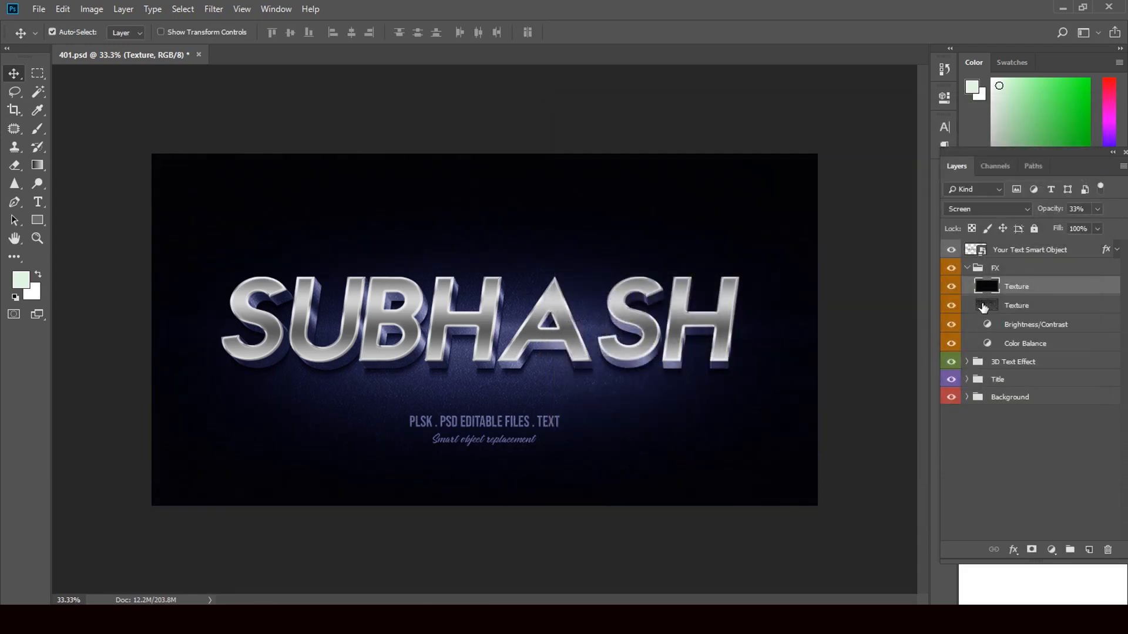
click(968, 269)
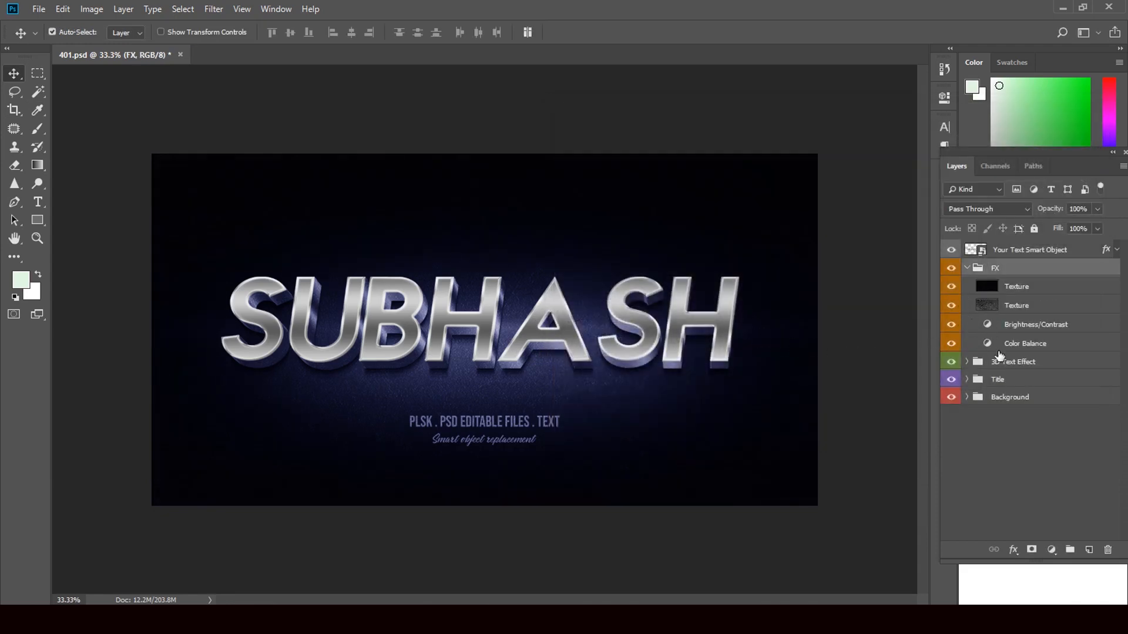
Set the Bevel & Emboss size of the Official layer in the 3D Text Effect group to 24 px
click(968, 363)
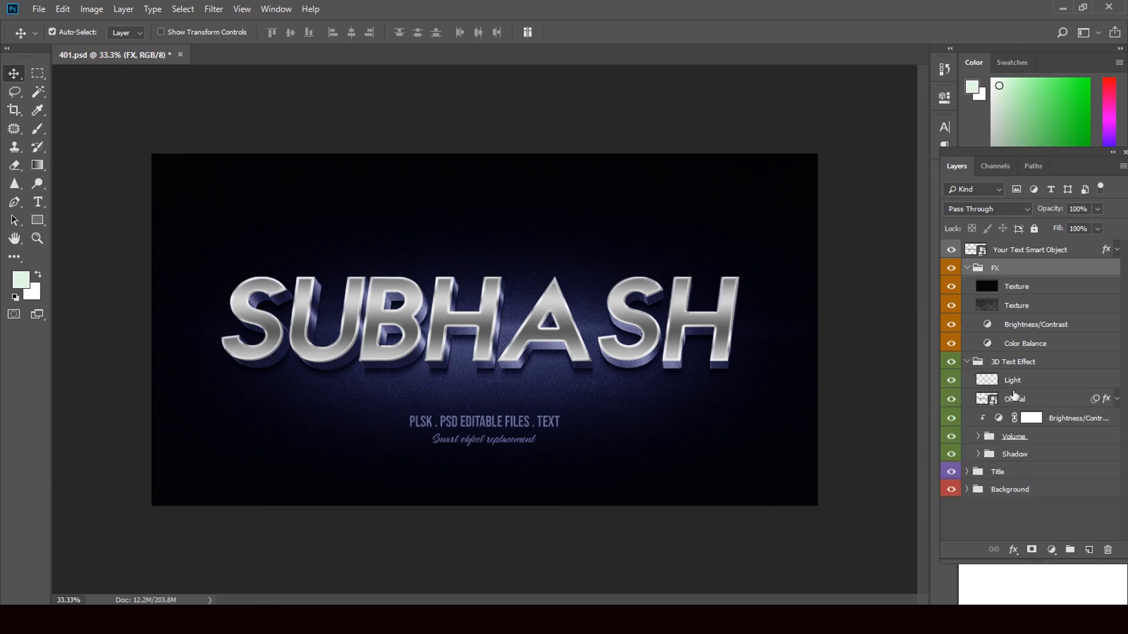
click(1105, 402)
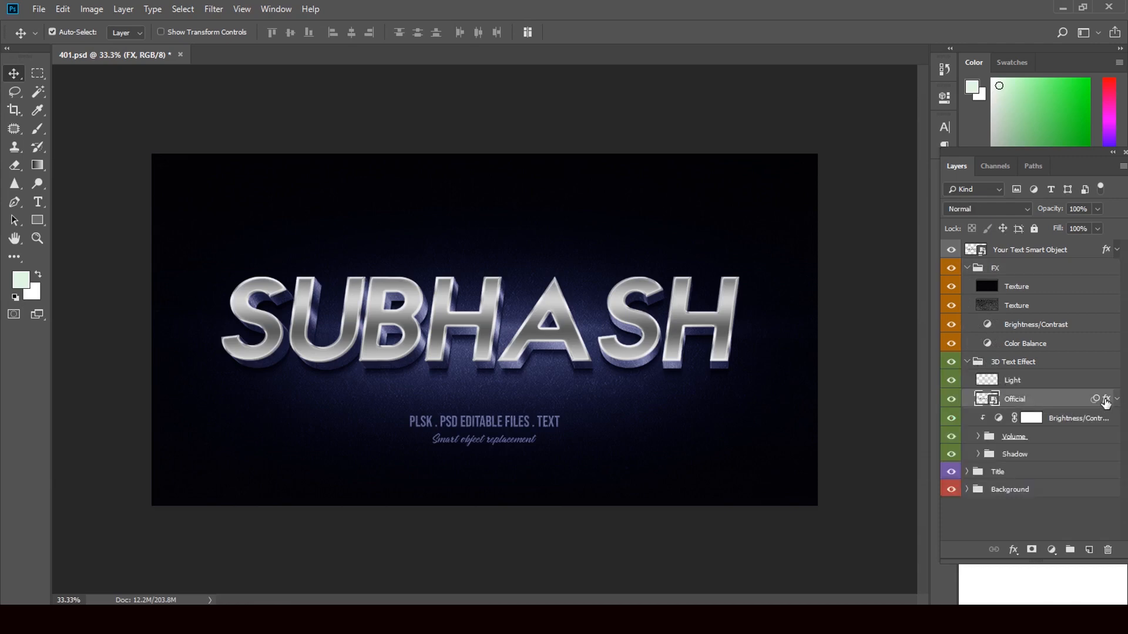
double_click(1105, 402)
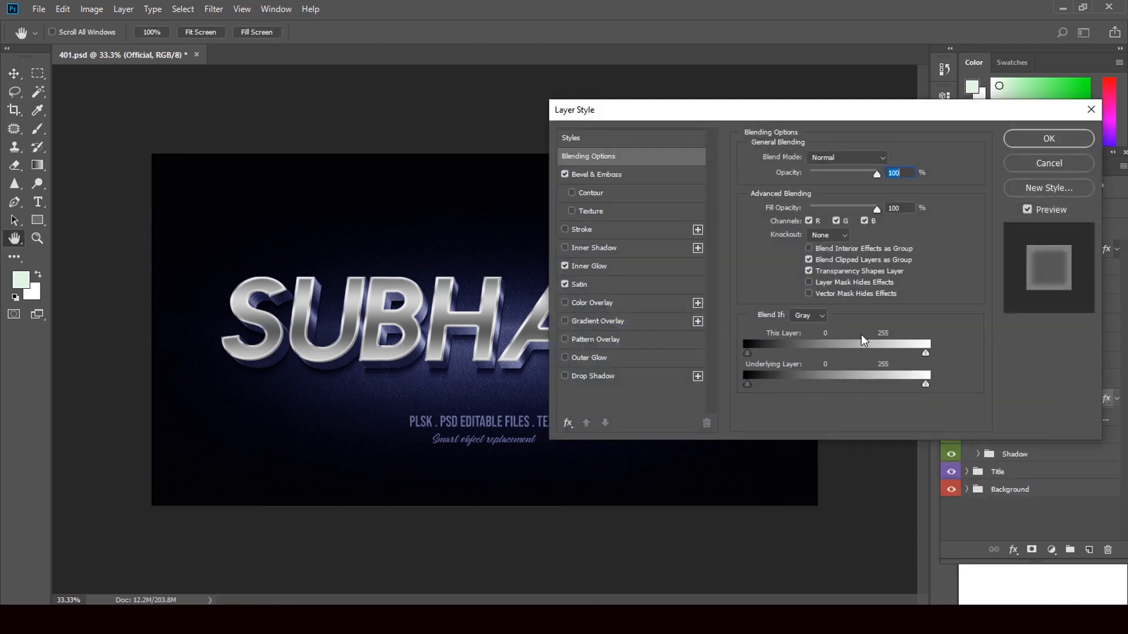
click(615, 173)
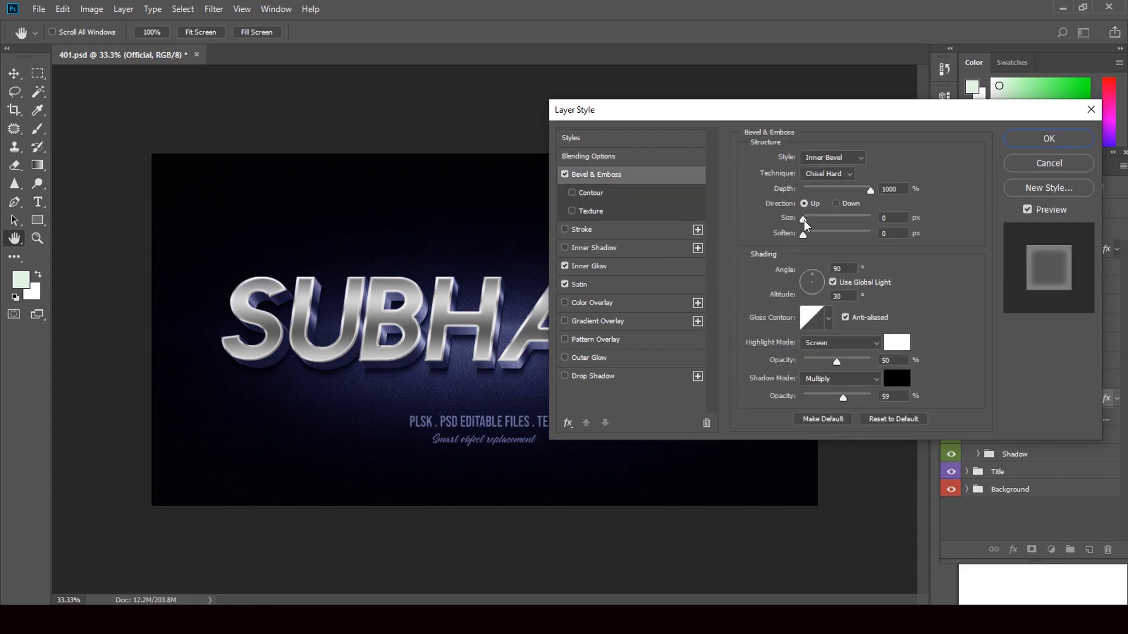
drag(802, 220, 812, 220)
Compare the Ring and Ring - Double gloss contours for the Official layer's bevel and apply the Ring contour
click(828, 319)
click(768, 373)
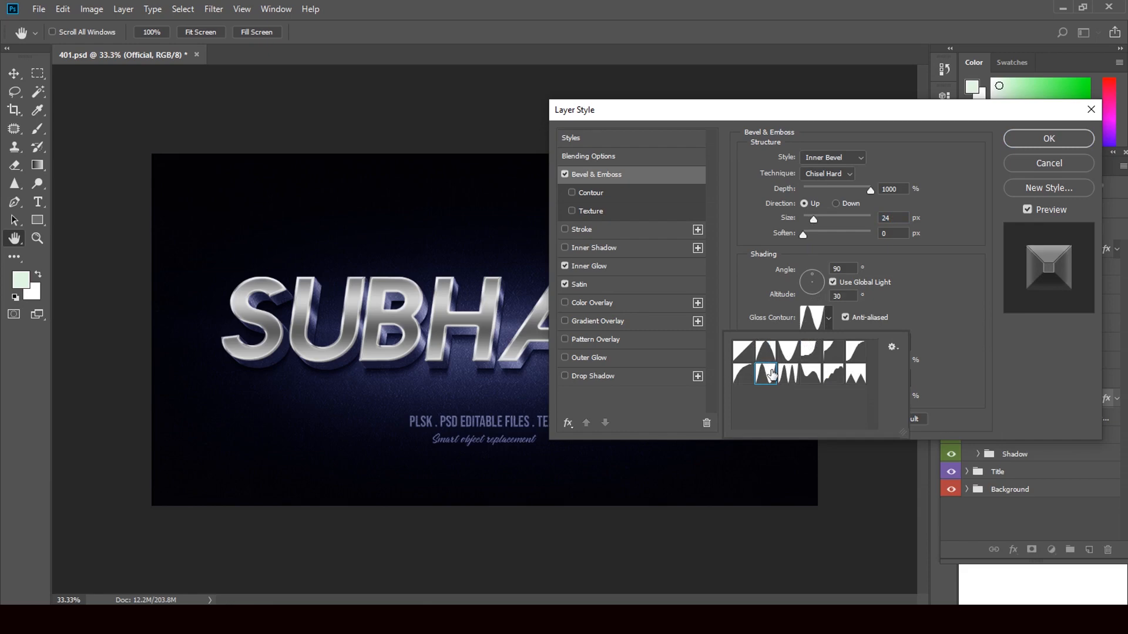
click(786, 379)
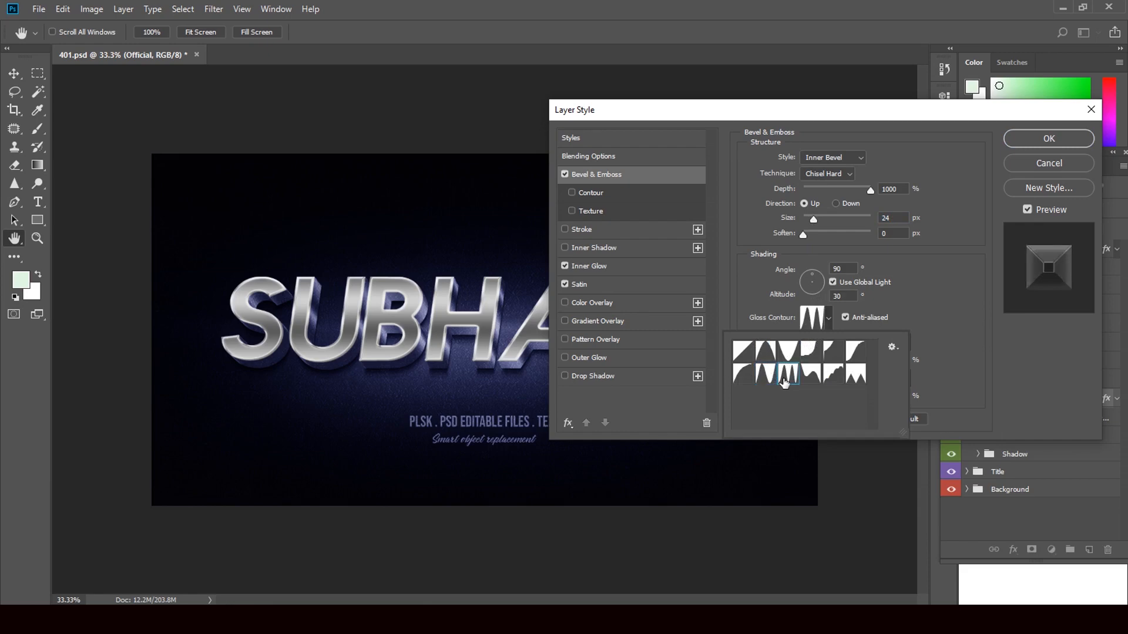
click(765, 375)
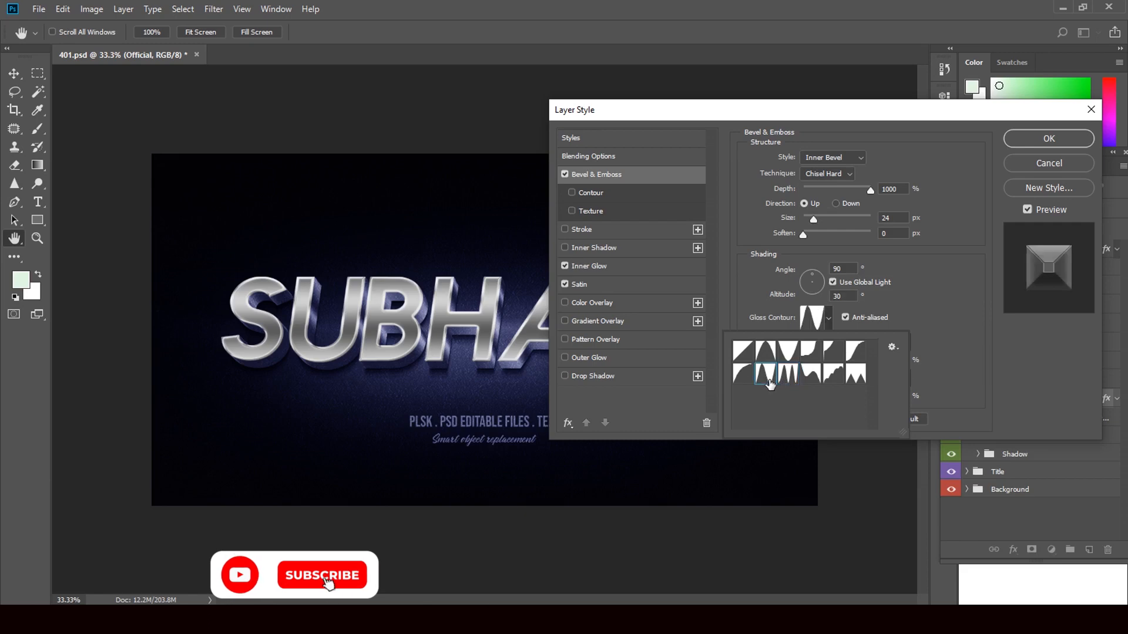
click(1040, 144)
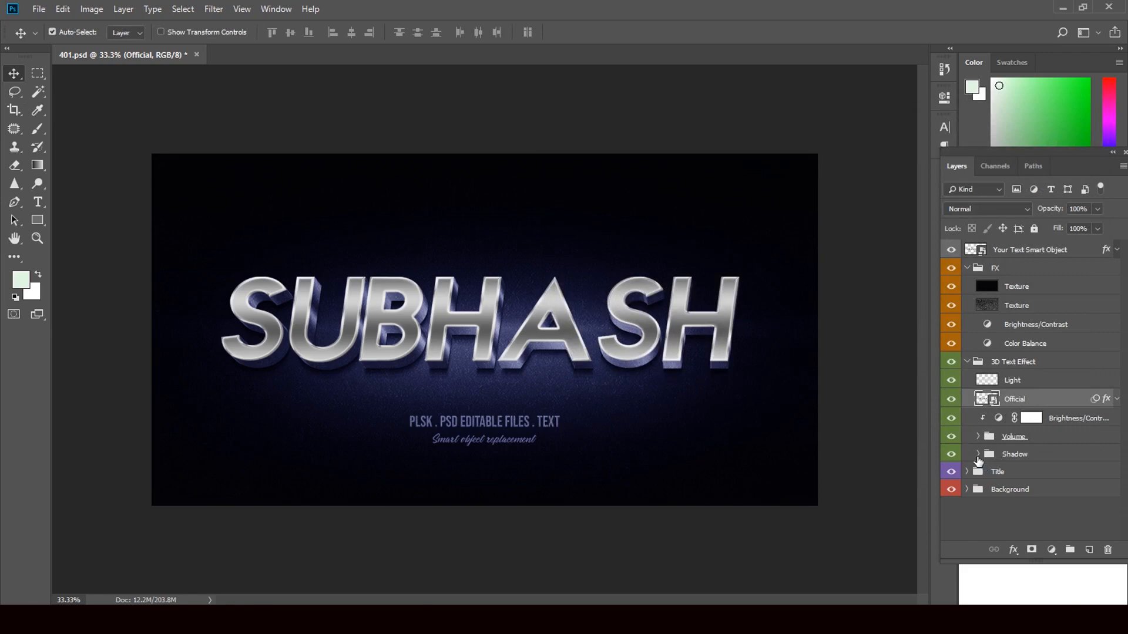
Expand the Shadow group and add extra Drop Shadow effects to its uppermost Official layer, applying the layer style
click(978, 456)
click(1107, 474)
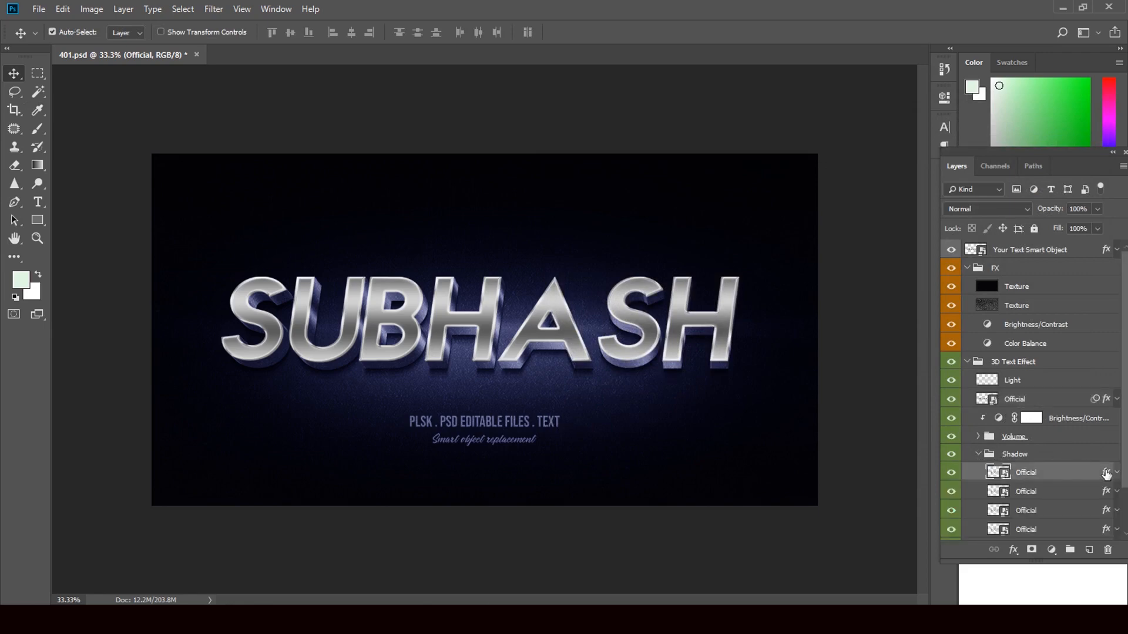
double_click(1107, 473)
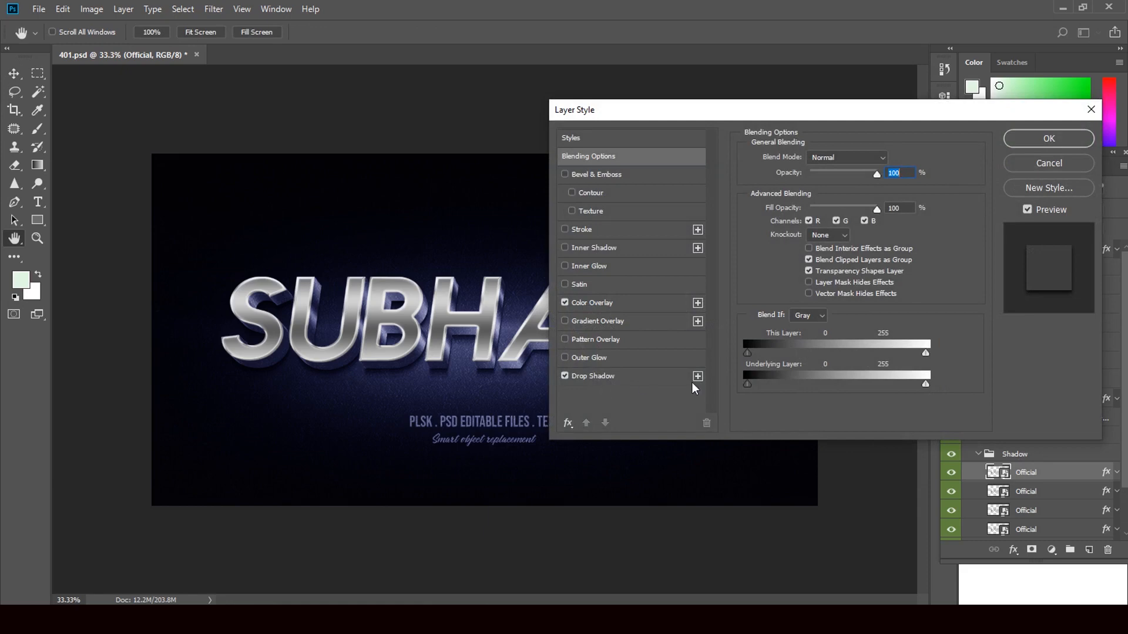
click(563, 375)
click(698, 376)
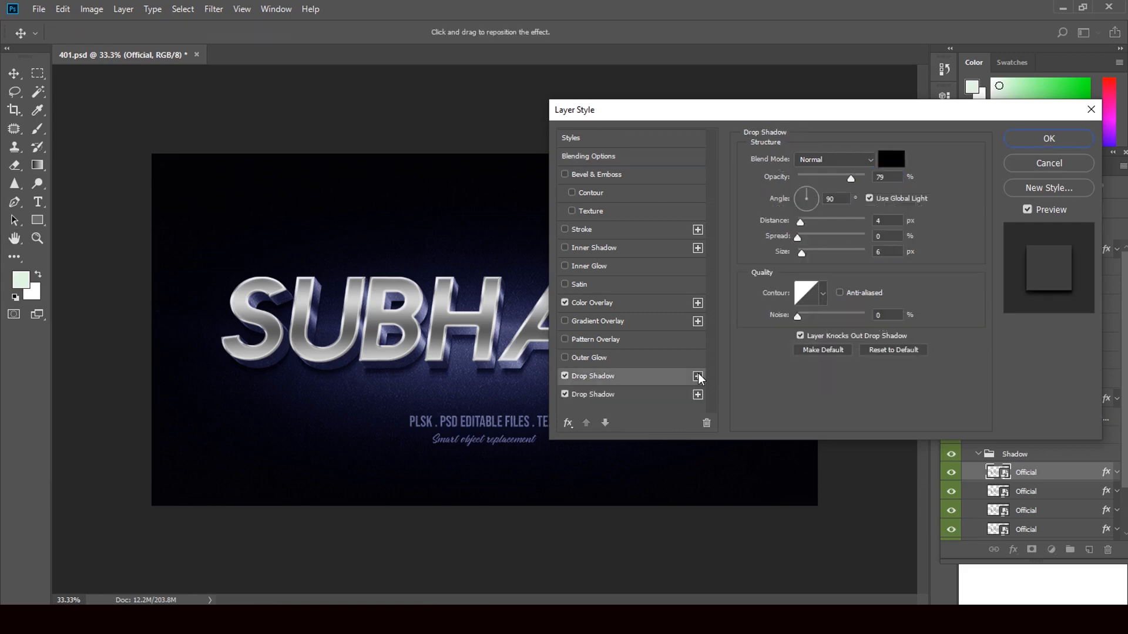
click(698, 376)
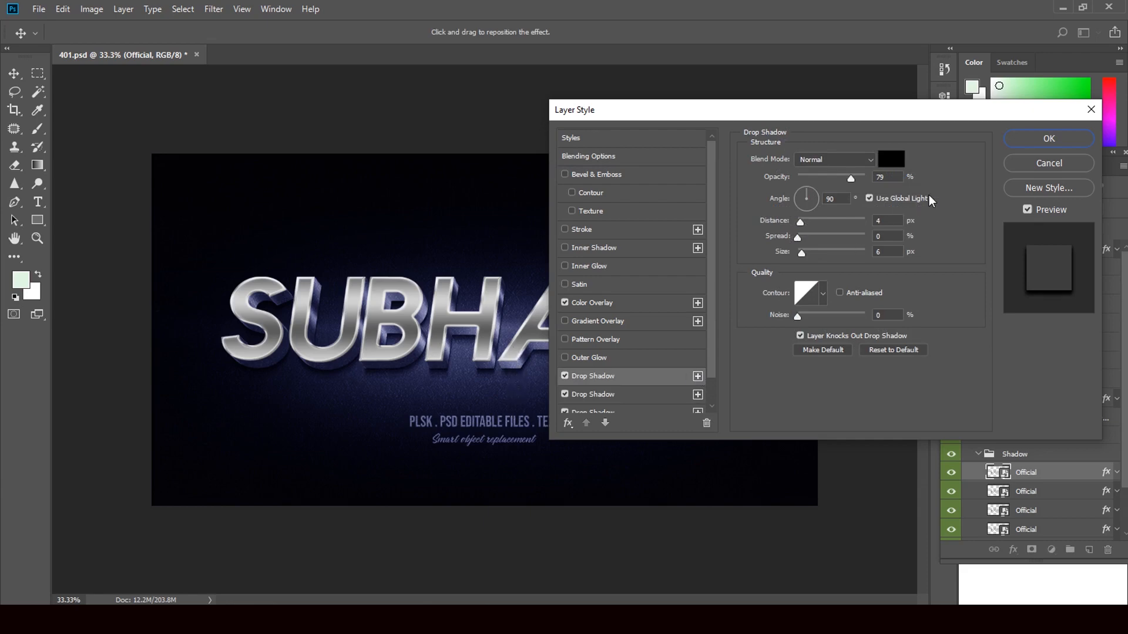
click(1064, 145)
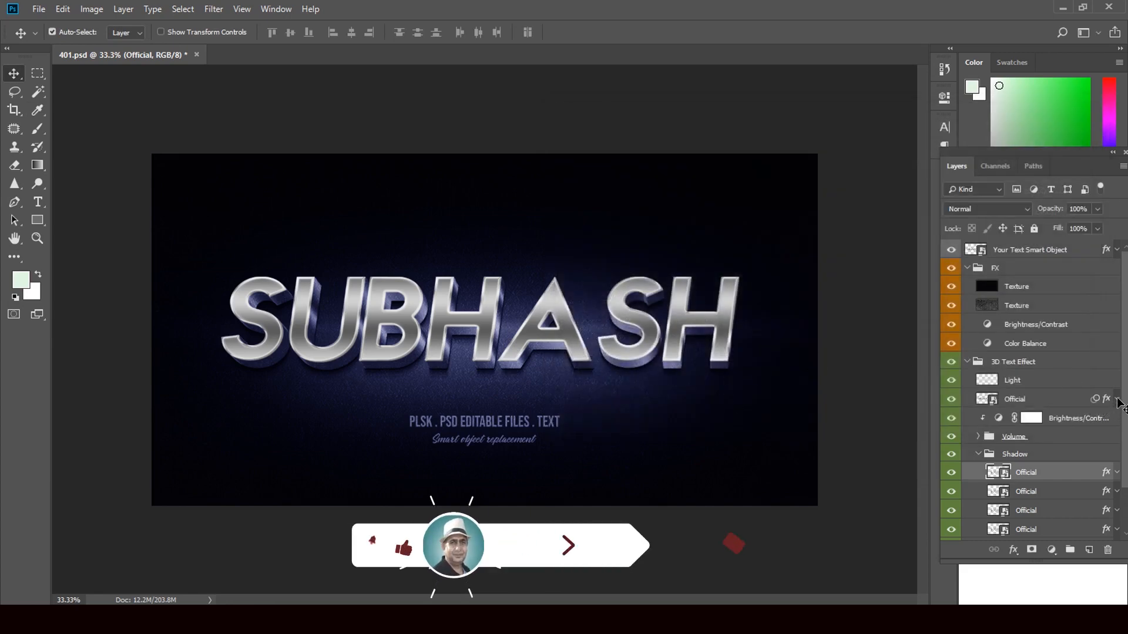
Expand the Background group and examine Layer 1's blending options without applying any change
scroll(1091, 464, down, 2)
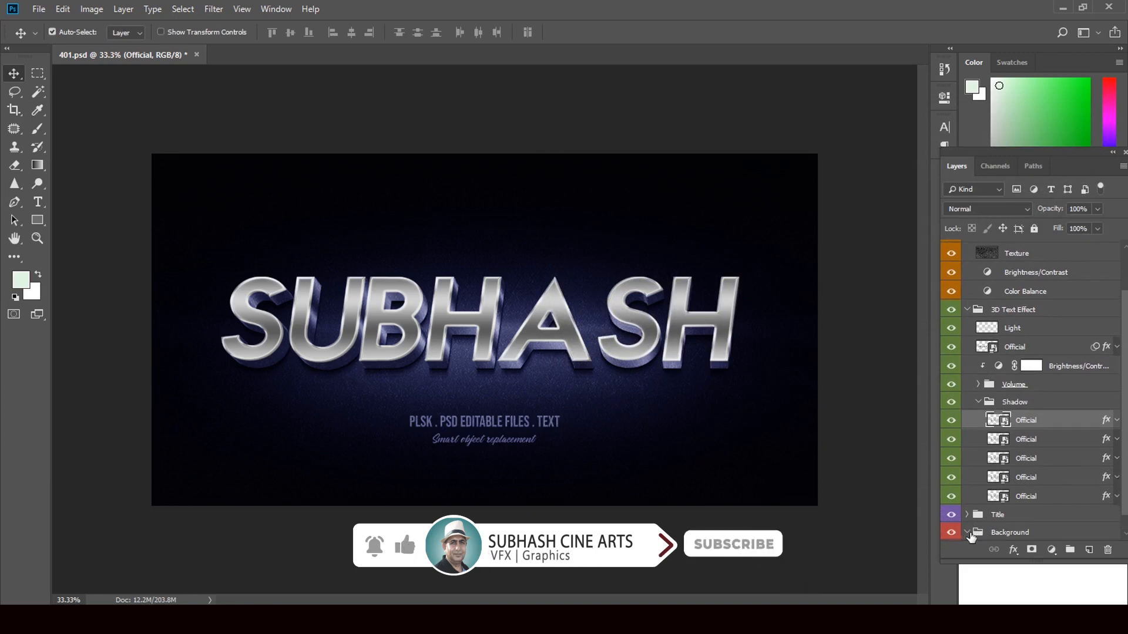
scroll(1122, 475, down, 1)
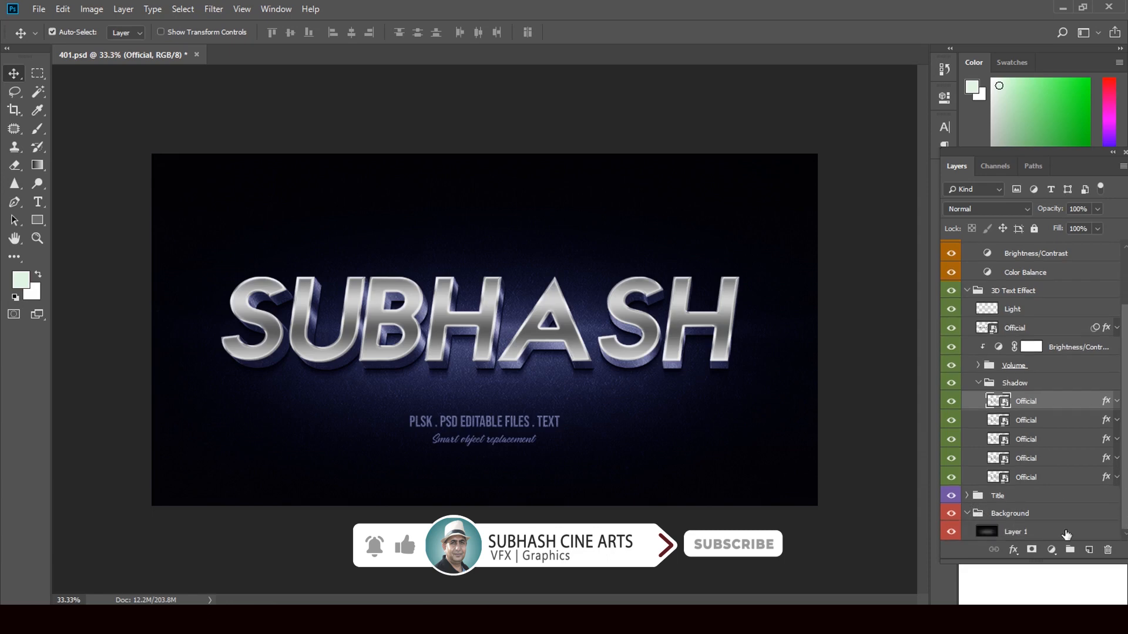
click(990, 534)
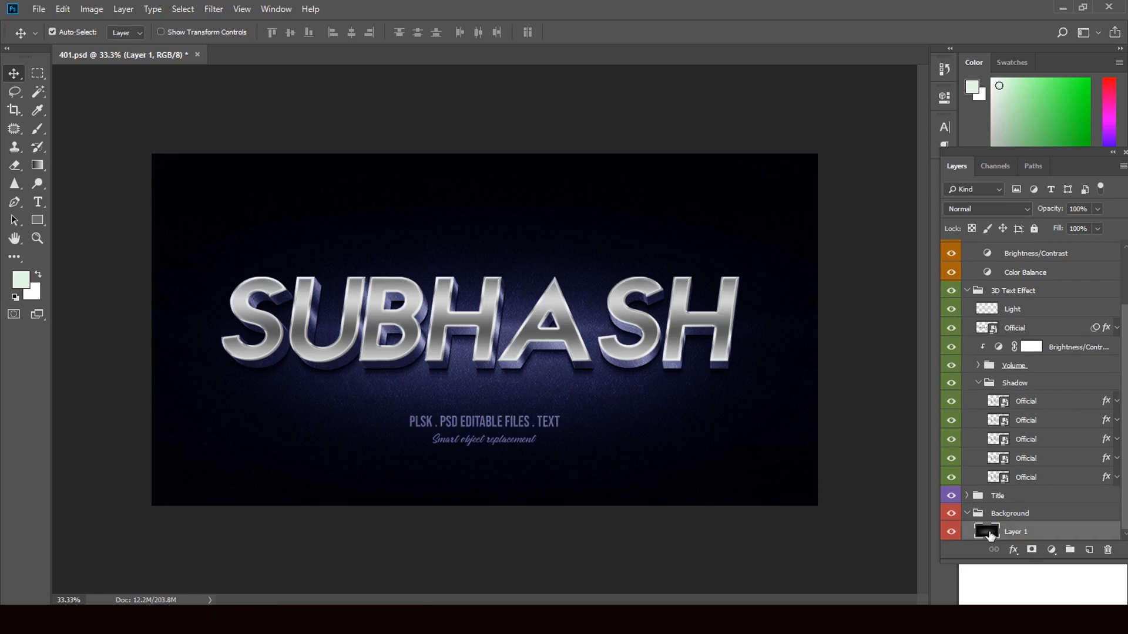
double_click(989, 534)
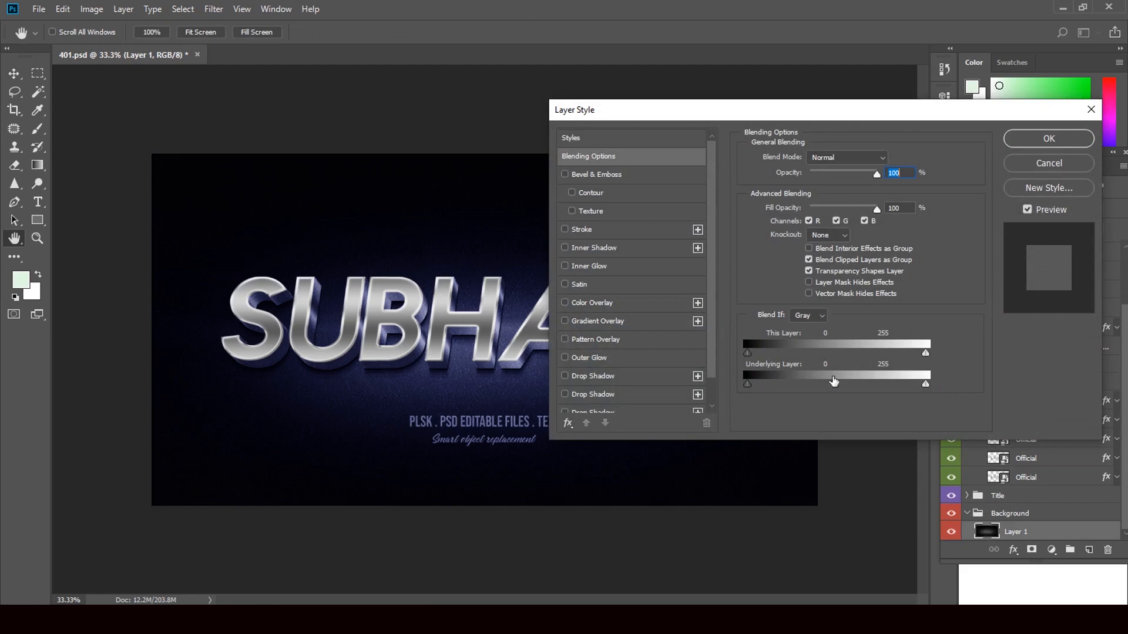
scroll(648, 266, down, 1)
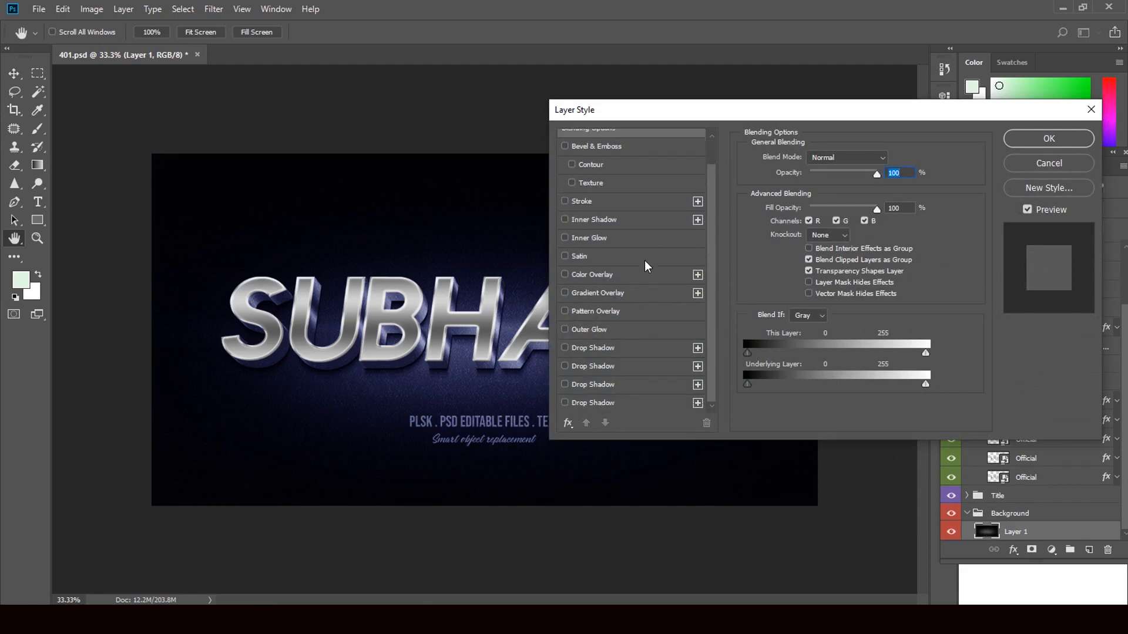
click(1055, 163)
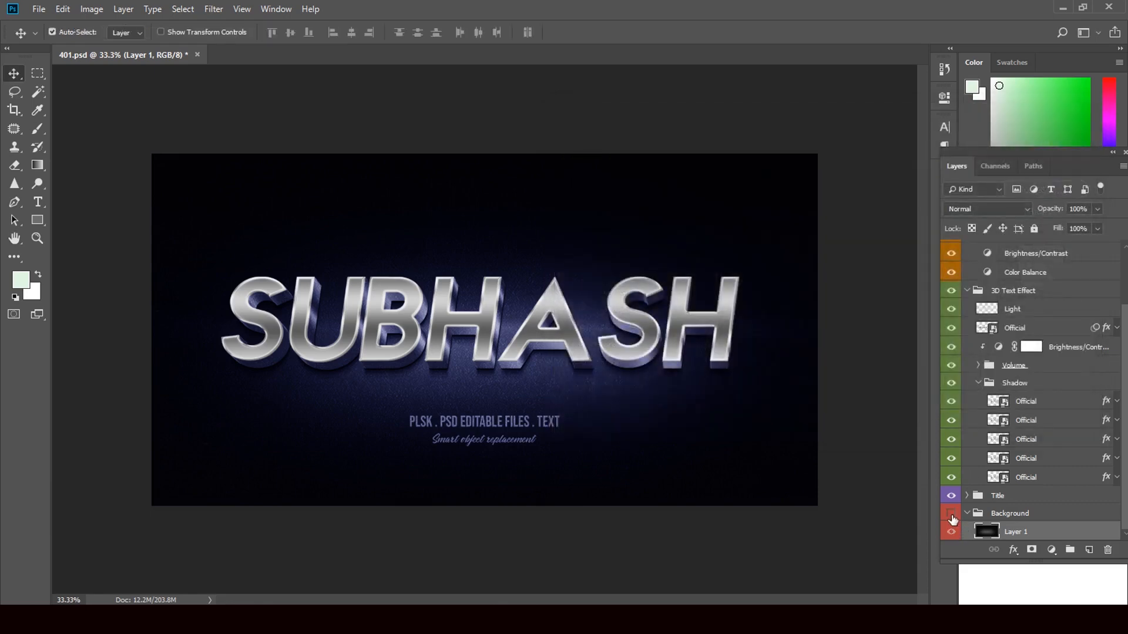
Hide the Title group, and preview the text with the Background group hidden before restoring that background
click(952, 519)
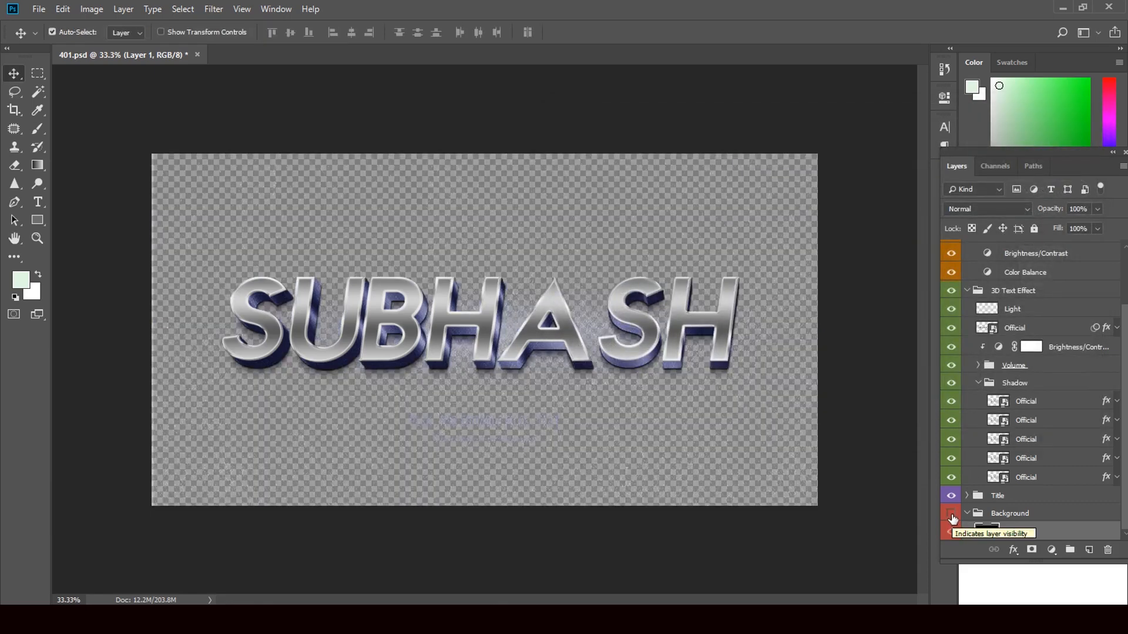
click(952, 496)
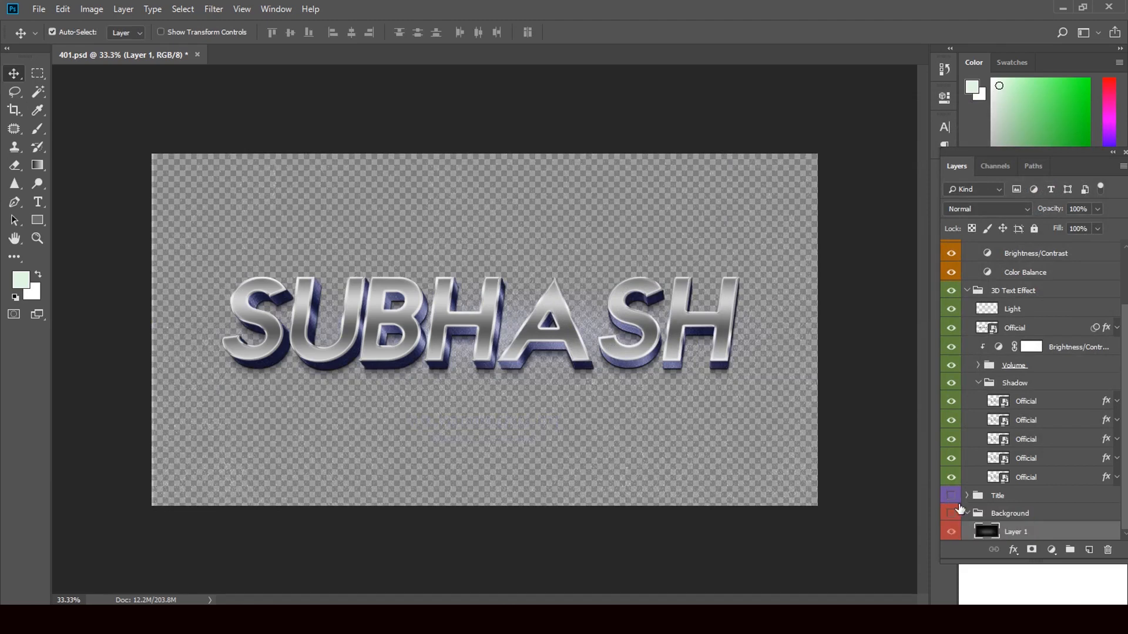
click(951, 515)
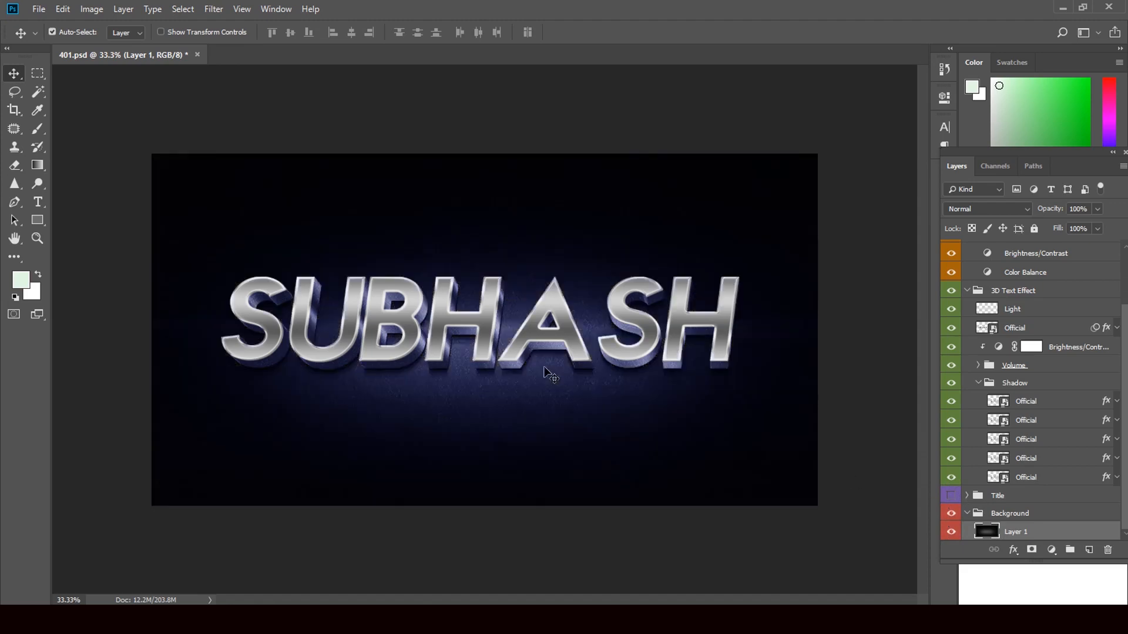
Close 401.psd without saving, switch to File Explorer and open template 33 from the Downloads folder in Photoshop
click(197, 55)
click(547, 234)
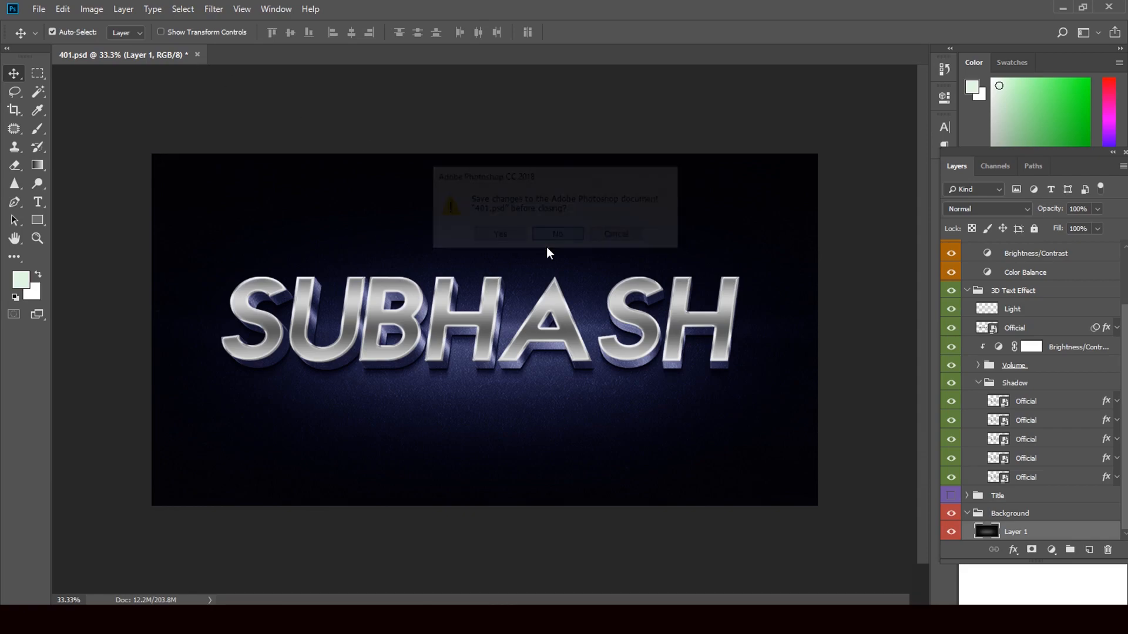
click(1063, 8)
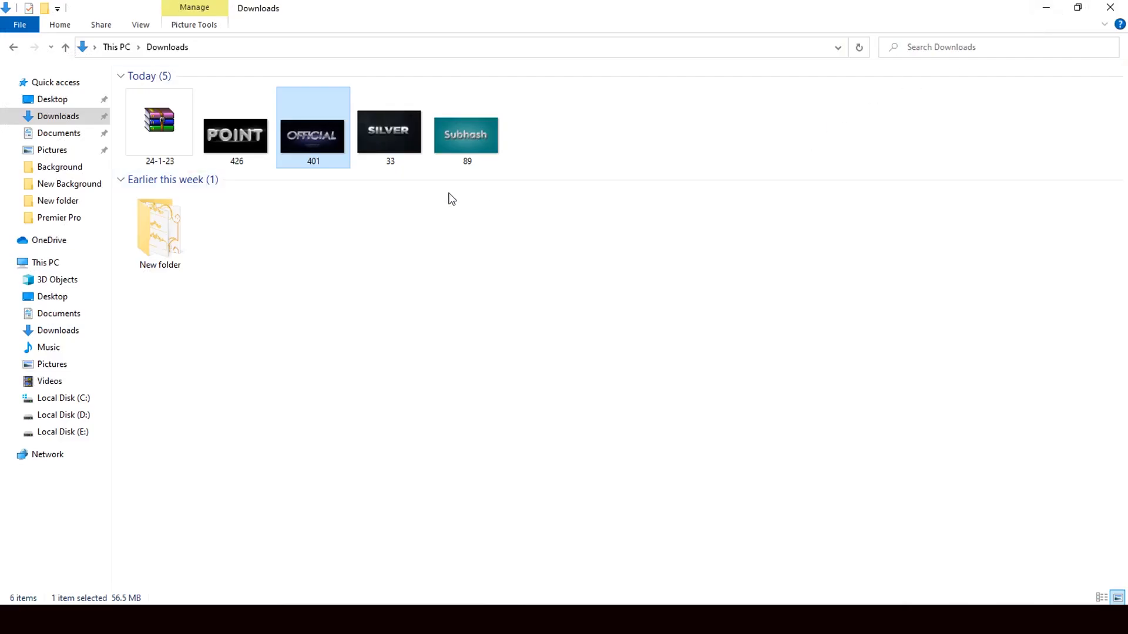
drag(387, 149, 492, 355)
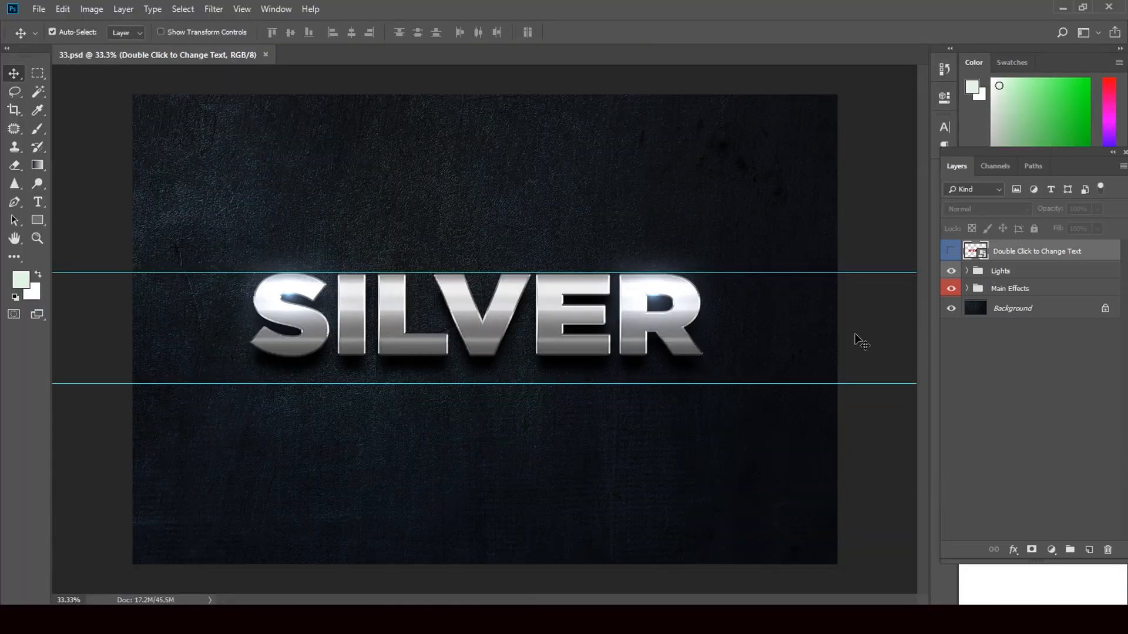
Open the Double Click to Change Text smart object and select its whole text for editing
double_click(985, 258)
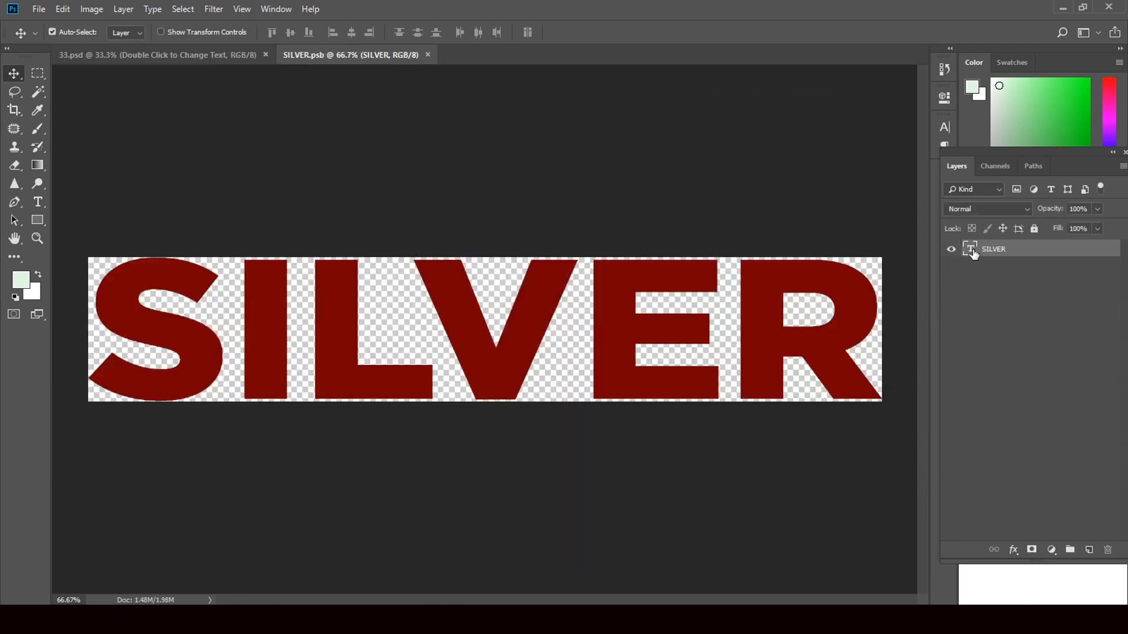
double_click(973, 251)
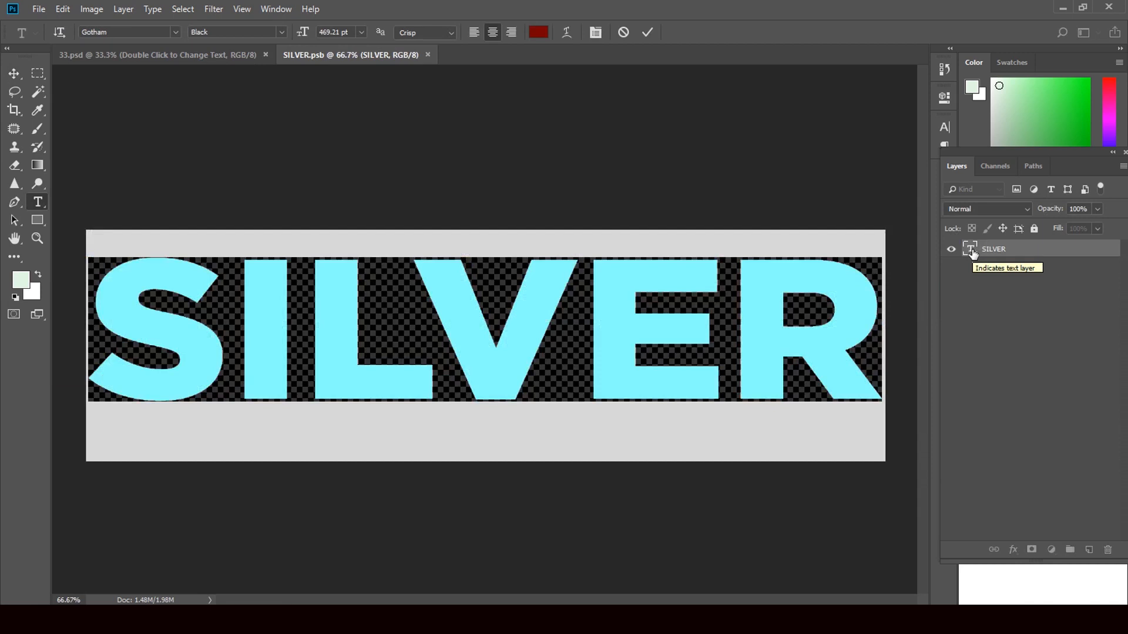
text(Sil)
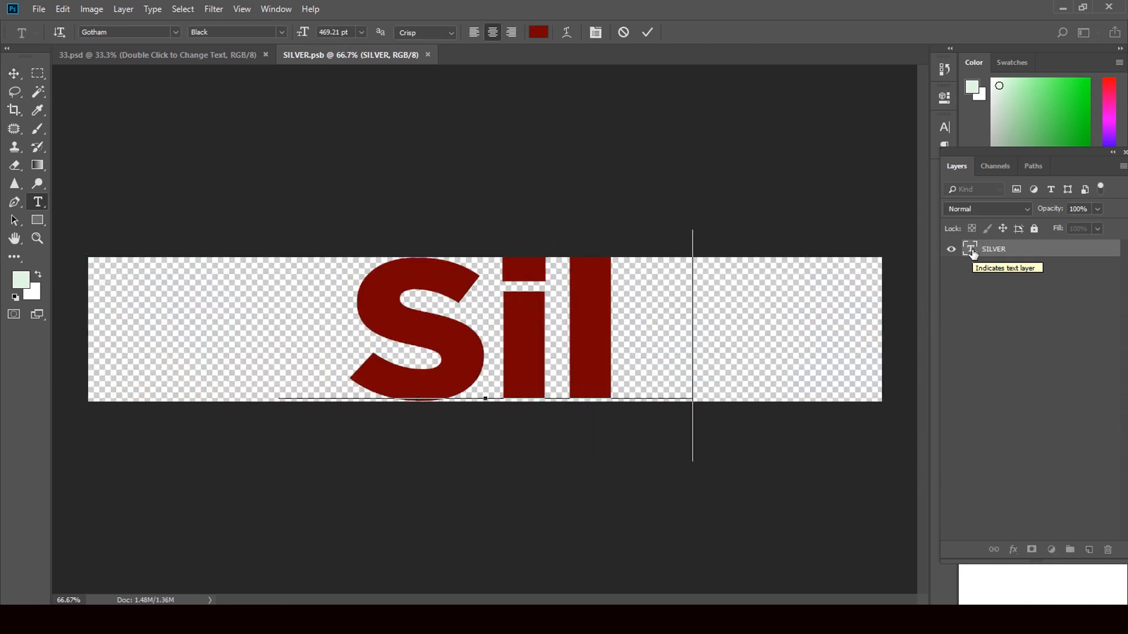
text(ver)
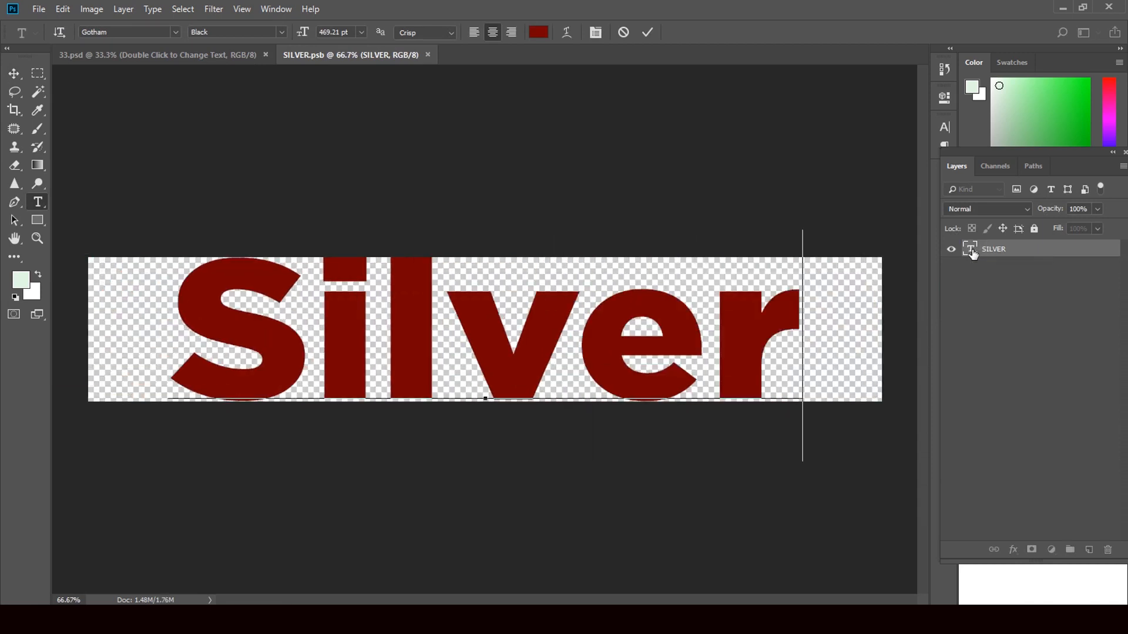
key(BackSpace)
key(BackSpace)
key(BackSpace)
key(BackSpace)
key(BackSpace)
key(BackSpace)
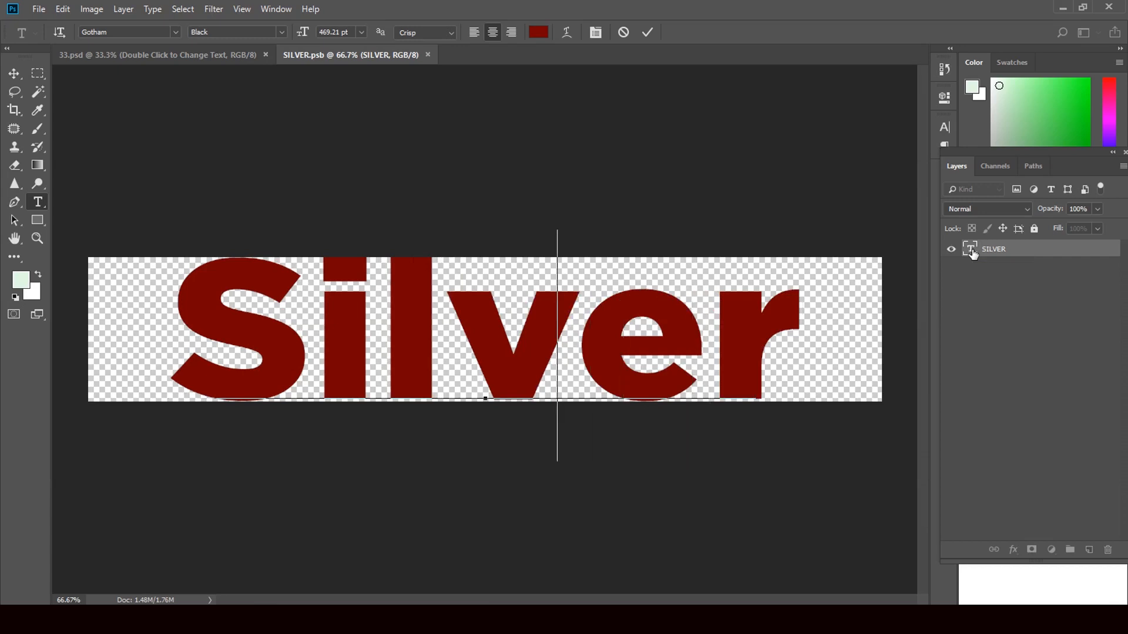
Enter SILVER in capitals as the smart object's text and commit the edit
text(S)
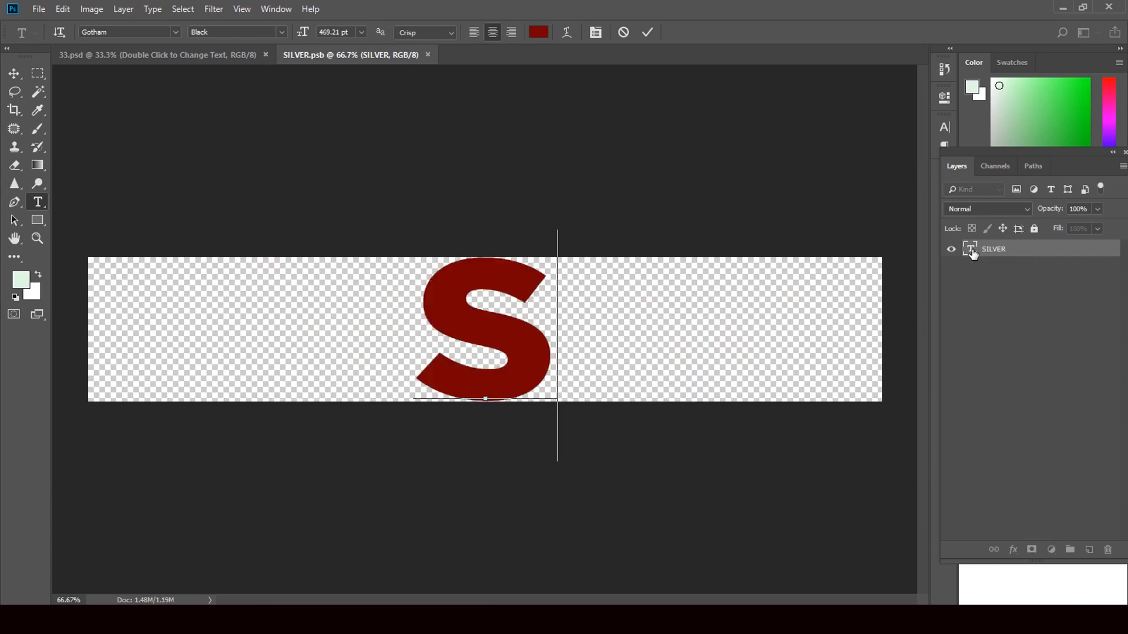
text(ILVER)
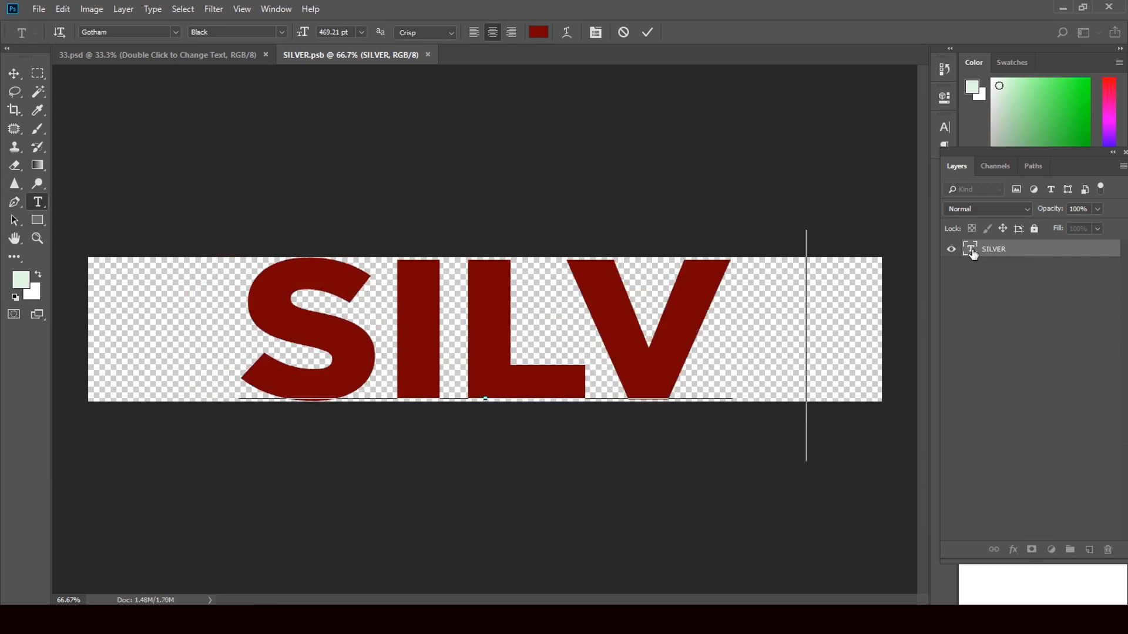
click(14, 72)
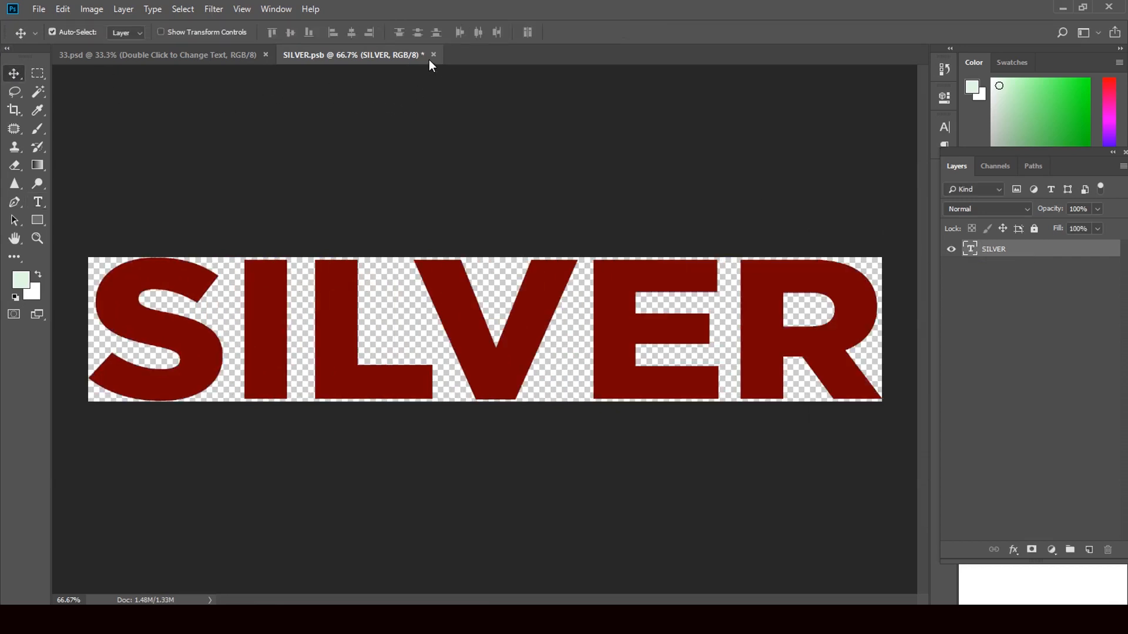
Set the SILVER text's font to Gotham Black, and save and close the smart object
click(38, 202)
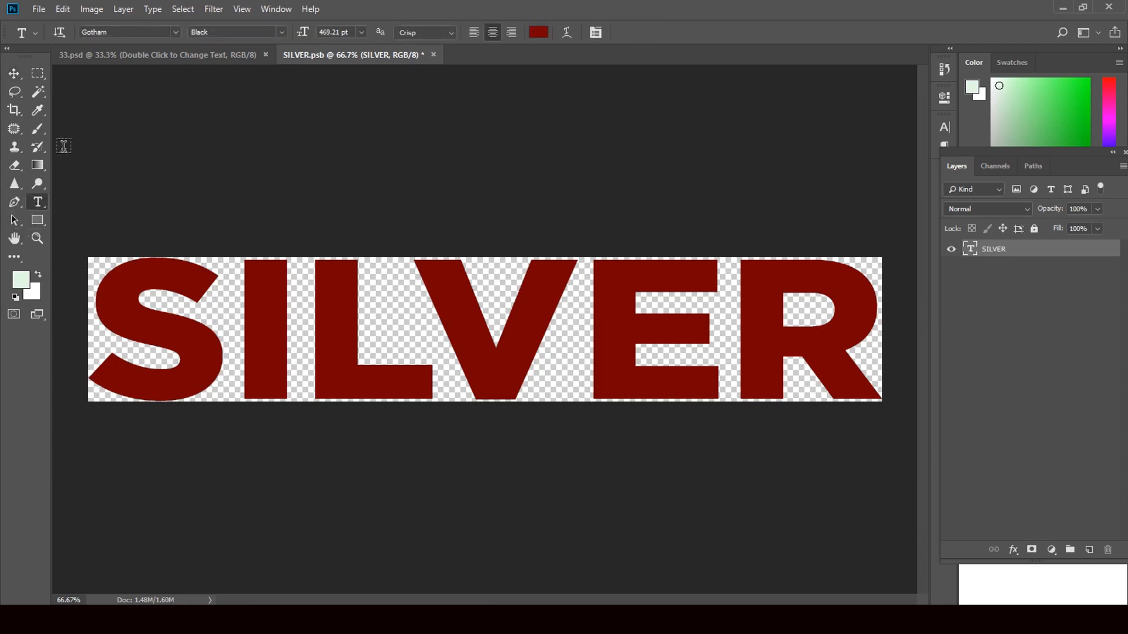
click(175, 30)
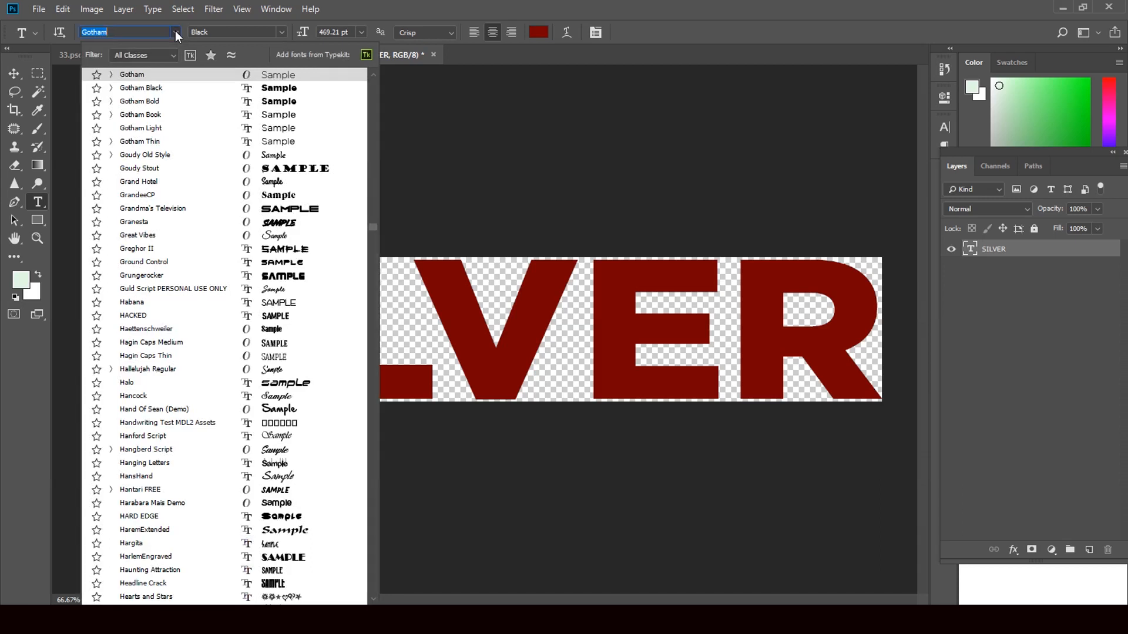
click(285, 87)
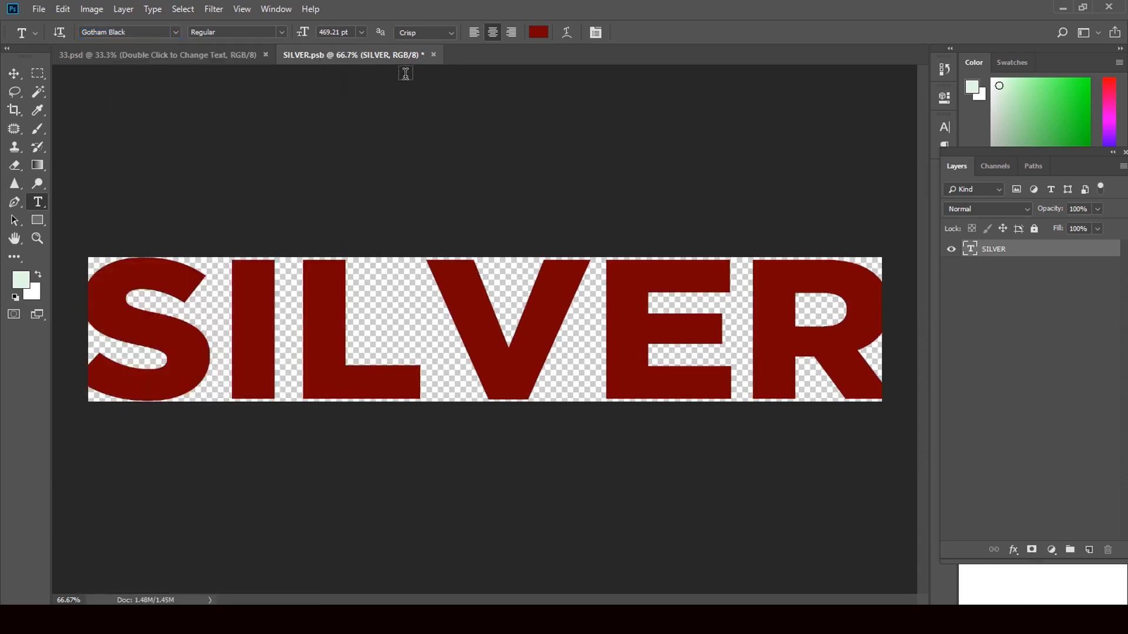
click(434, 55)
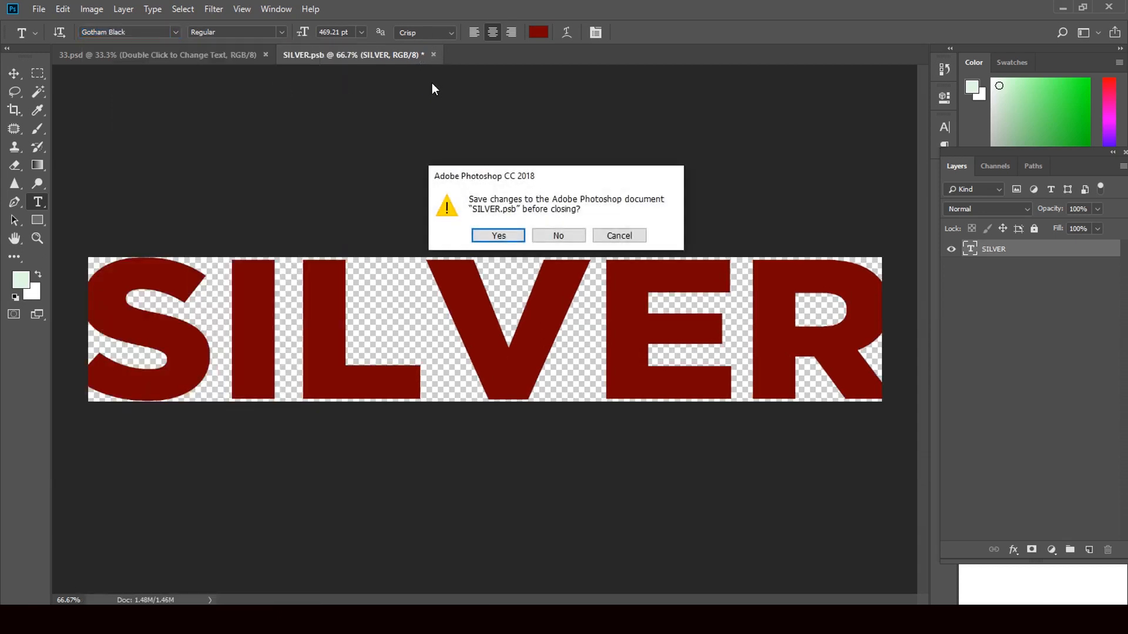
click(498, 235)
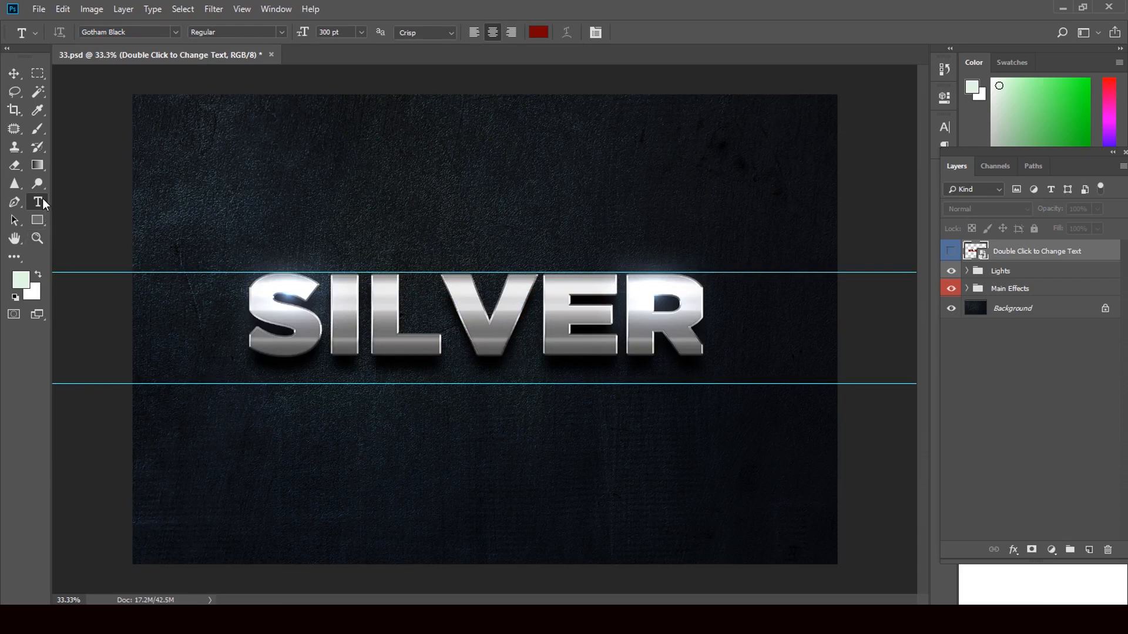
Scale the SILVER text inside its smart object to about 96.4% width and 98.6% height to fit the canvas, and save and close it
double_click(982, 257)
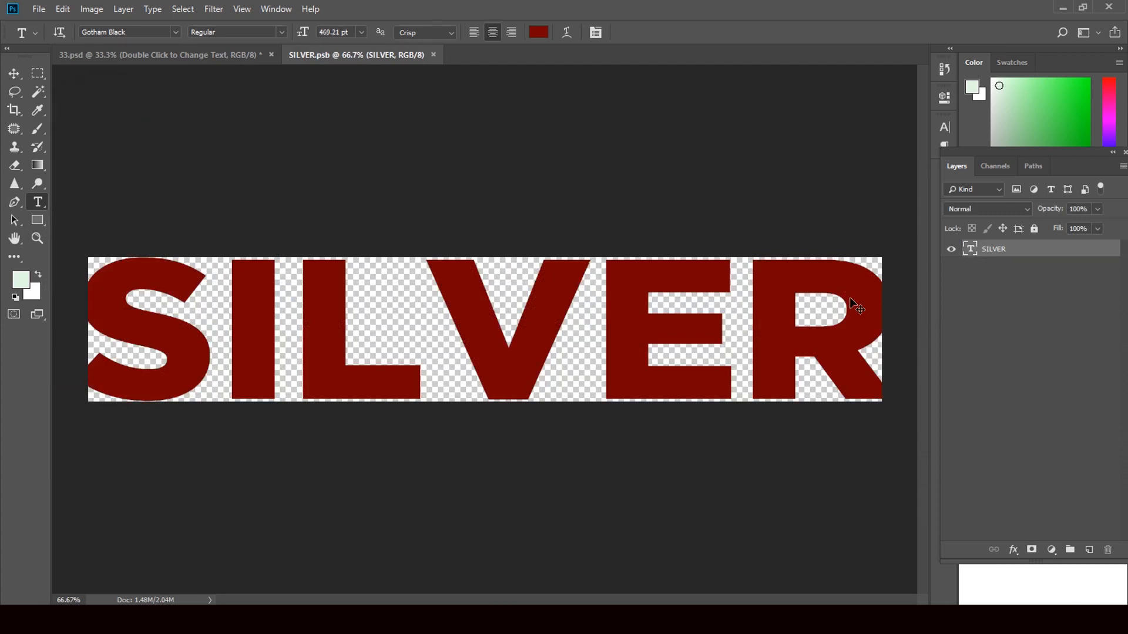
key(ctrl+t)
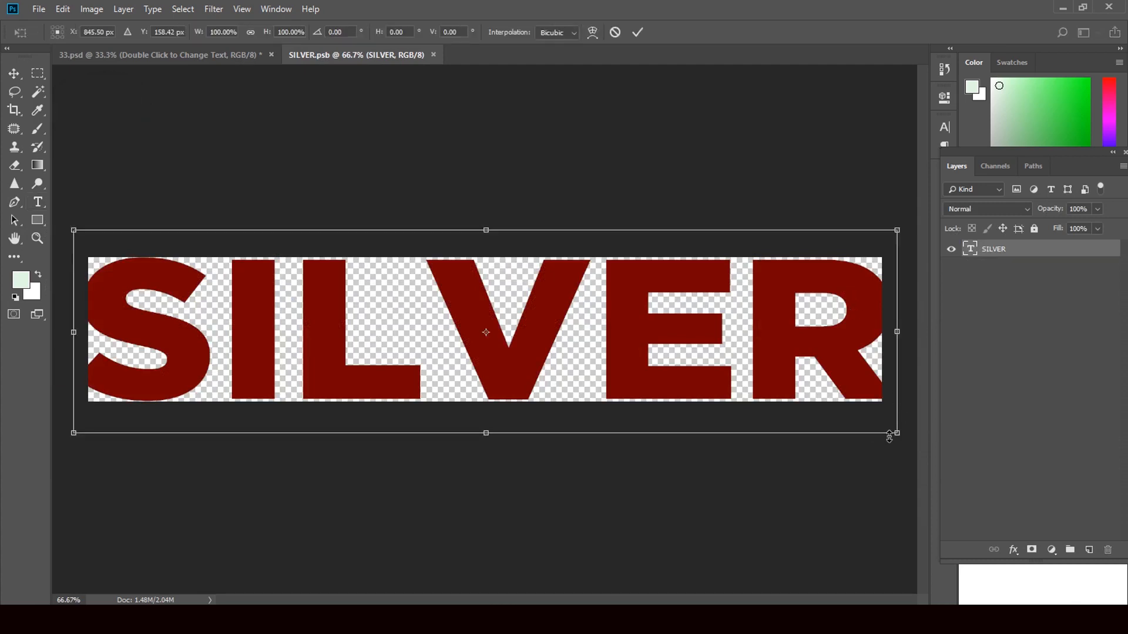
drag(895, 434, 881, 430)
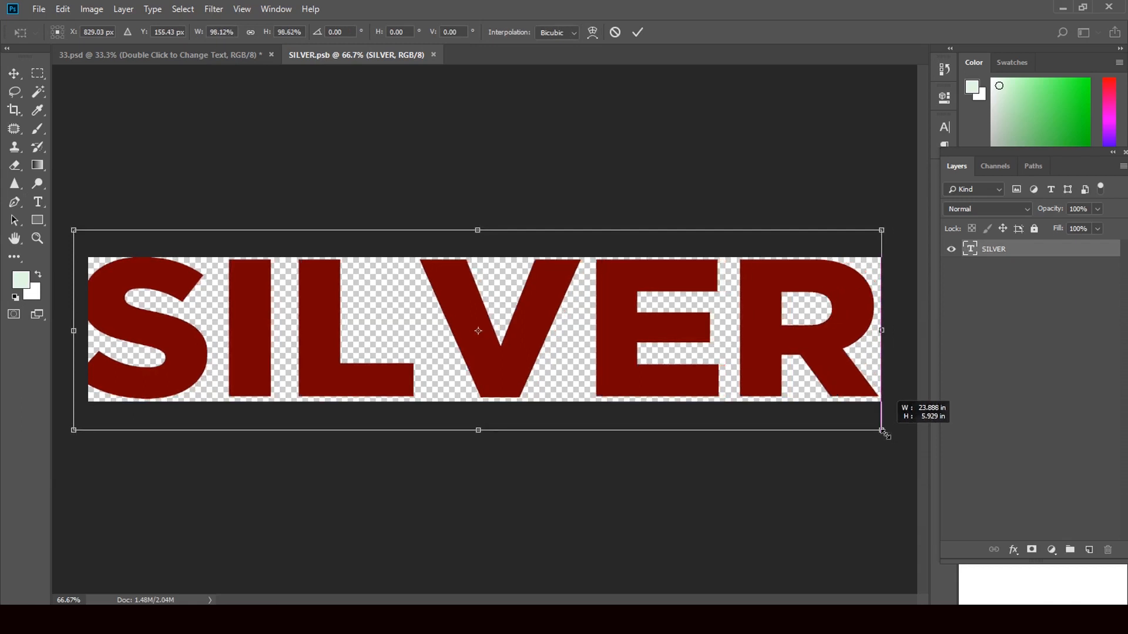
drag(73, 331, 84, 333)
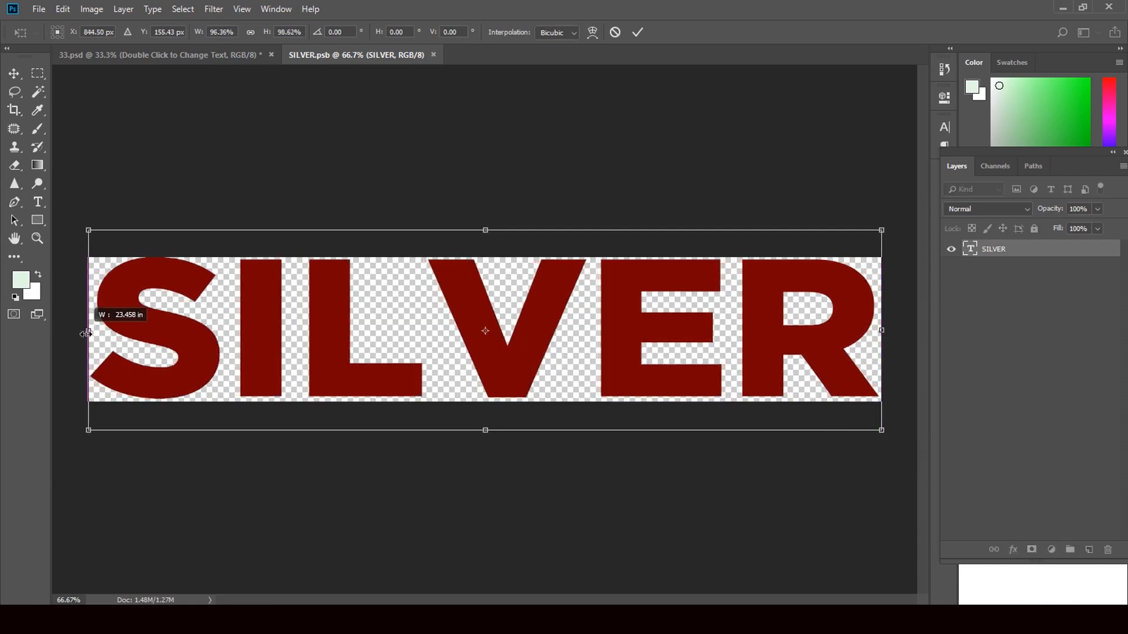
drag(89, 333, 88, 332)
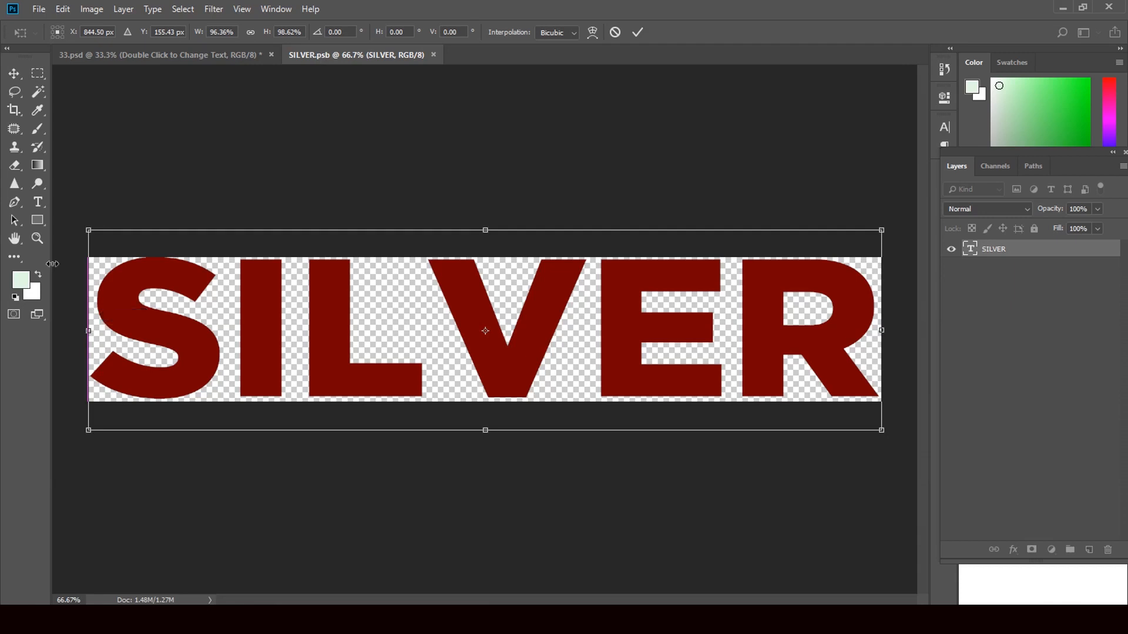
click(14, 73)
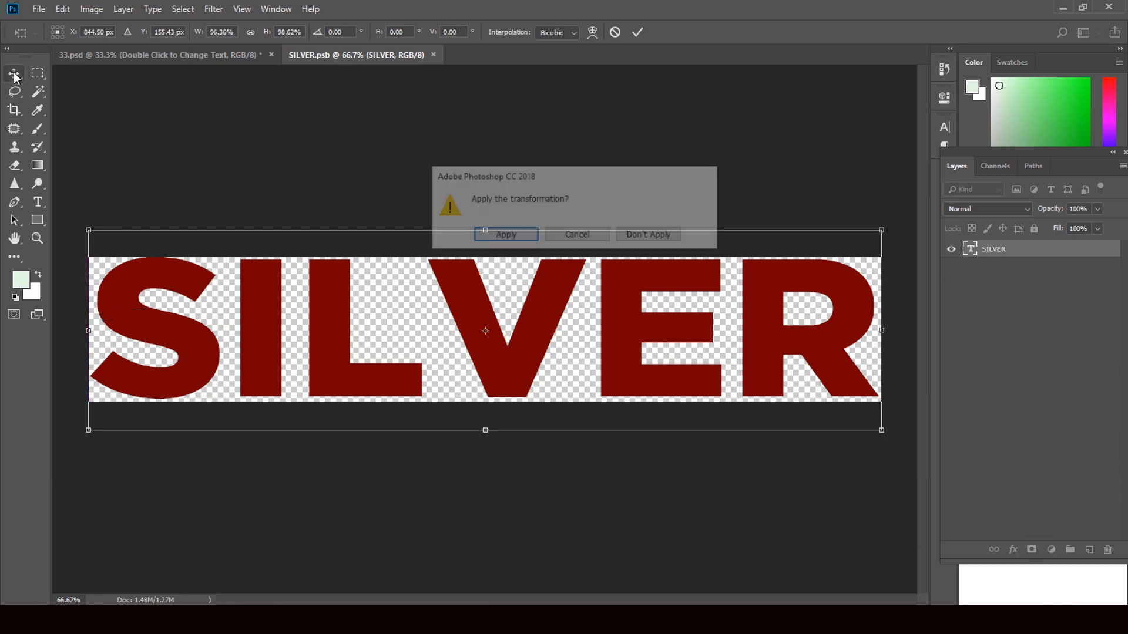
click(521, 239)
click(440, 55)
click(519, 236)
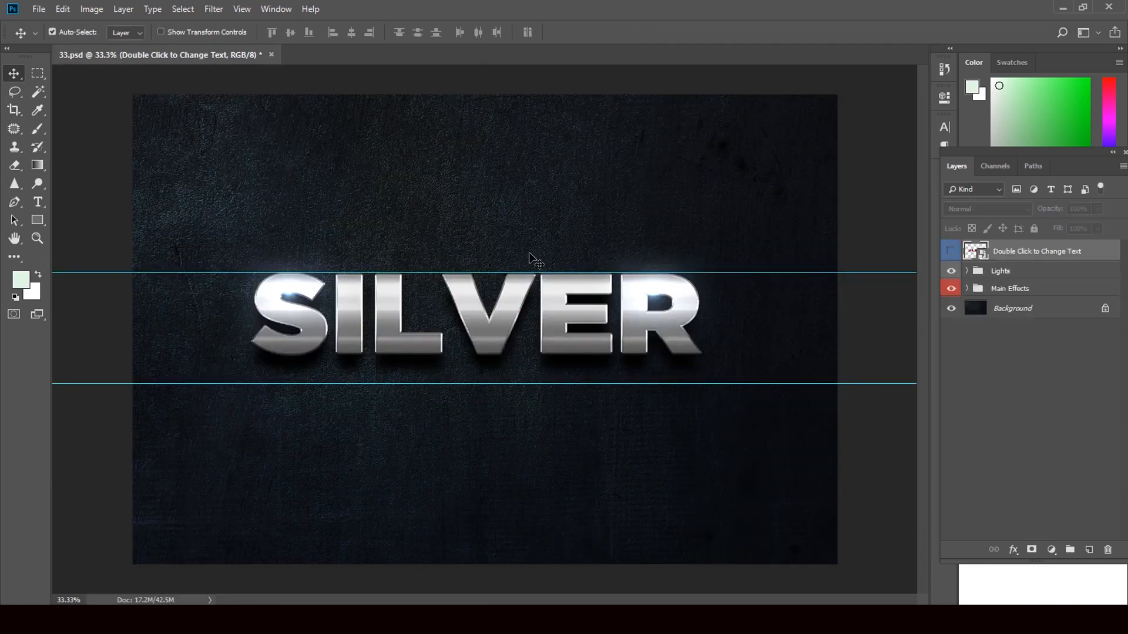
Move the two light flares outward onto the upper right corner of the R and the upper left edge of the S
click(660, 304)
drag(660, 304, 688, 289)
click(288, 295)
drag(288, 295, 264, 289)
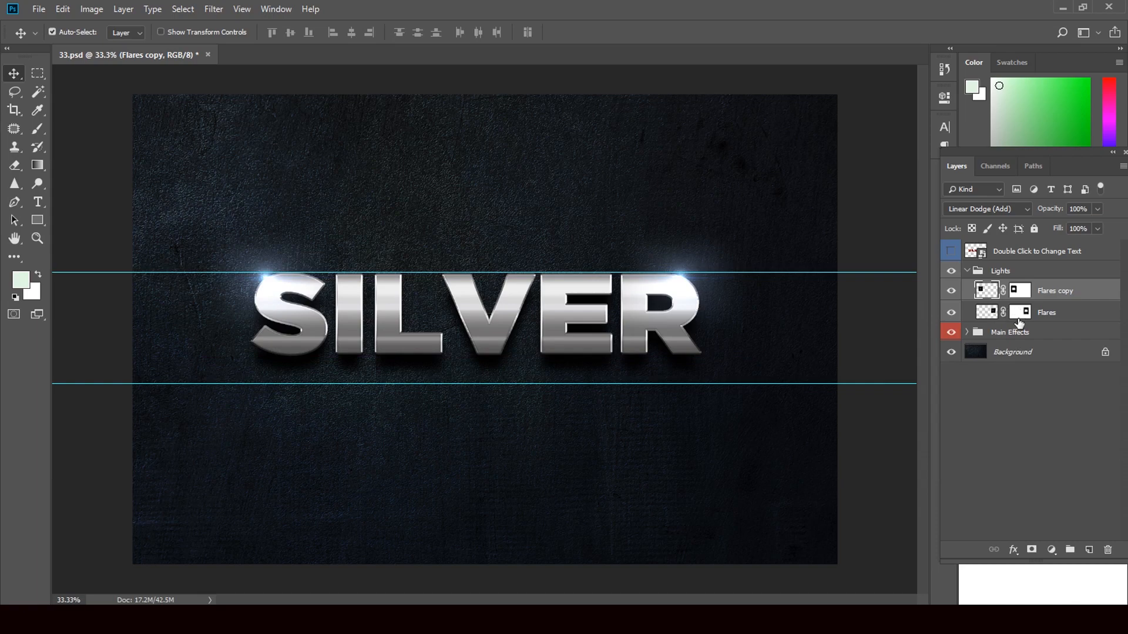
In the Main Effects group, set the Bevel & Emboss size of the SILVER copy 2 layer to 40 px and apply it
click(968, 333)
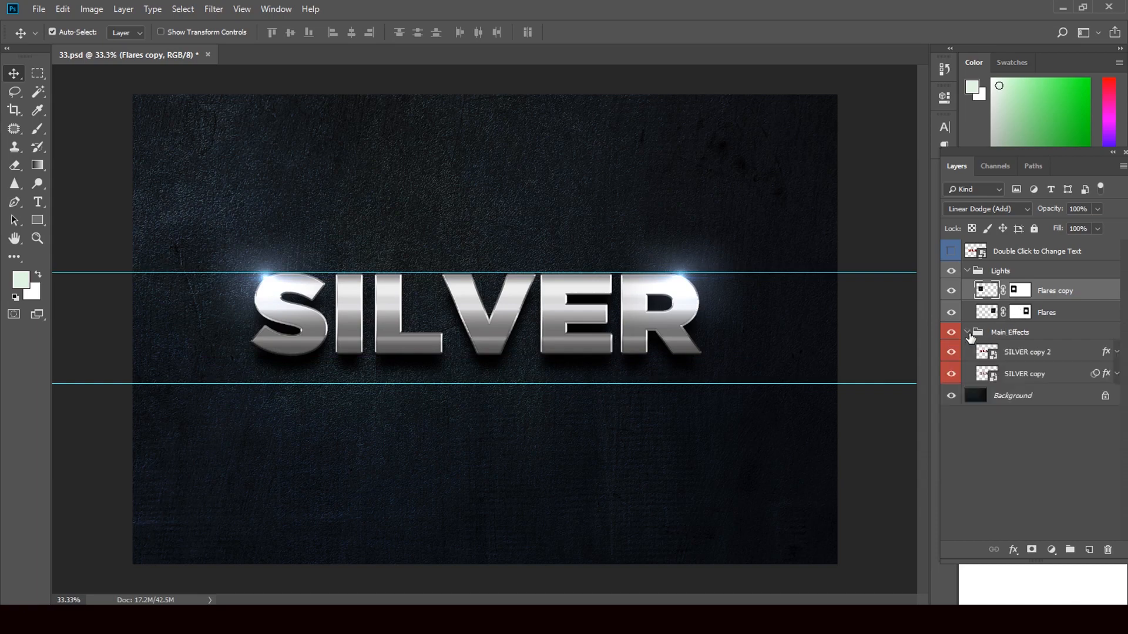
click(1106, 355)
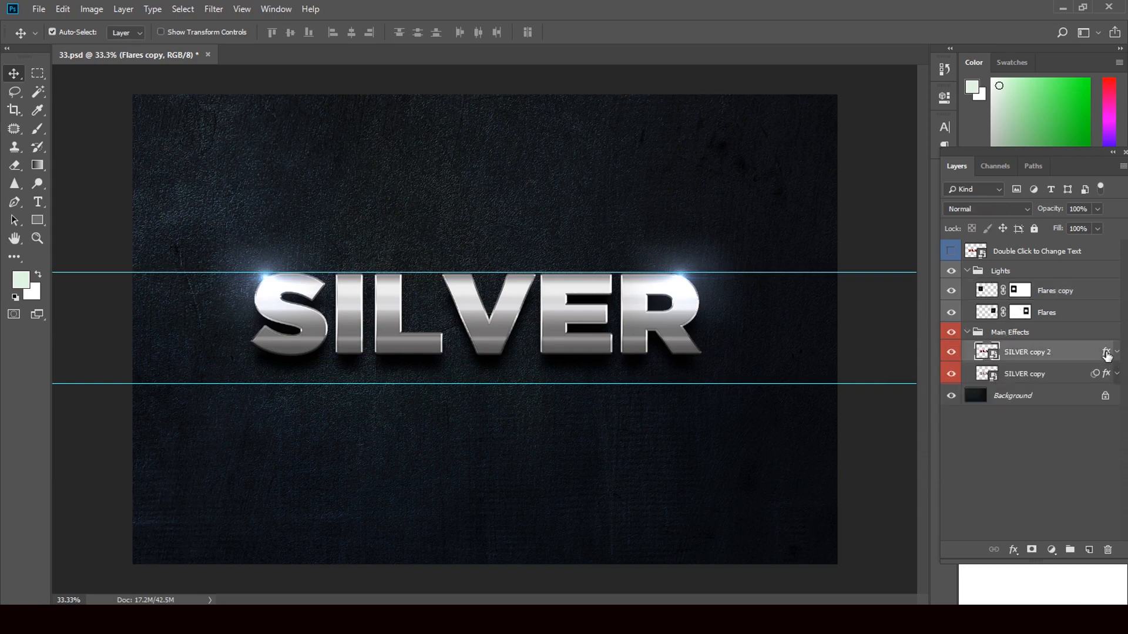
double_click(1107, 355)
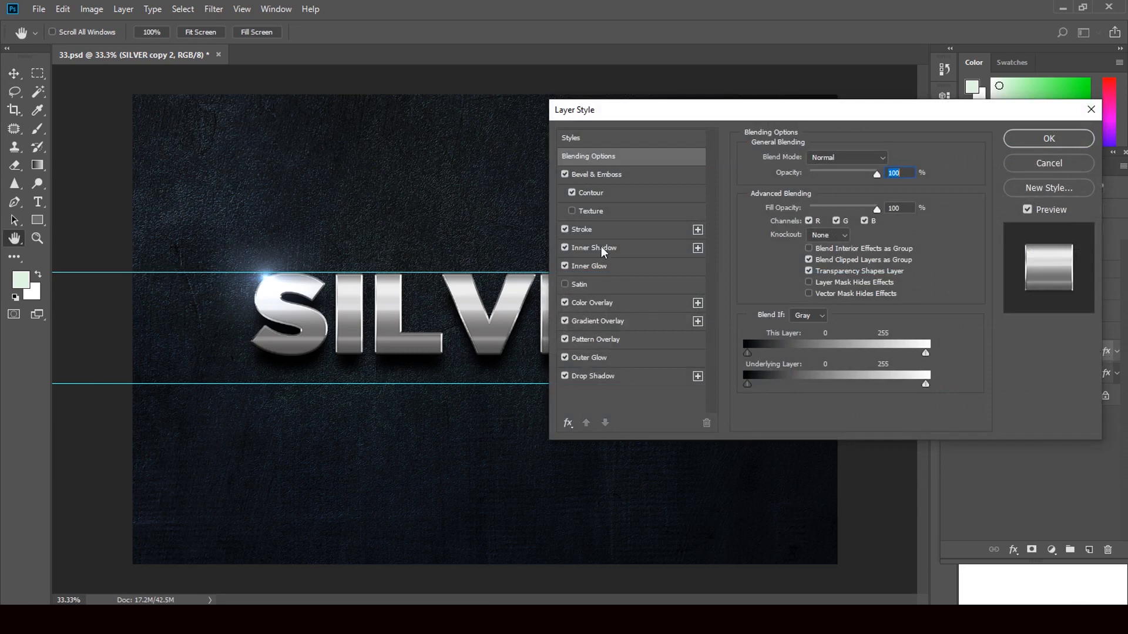
click(619, 172)
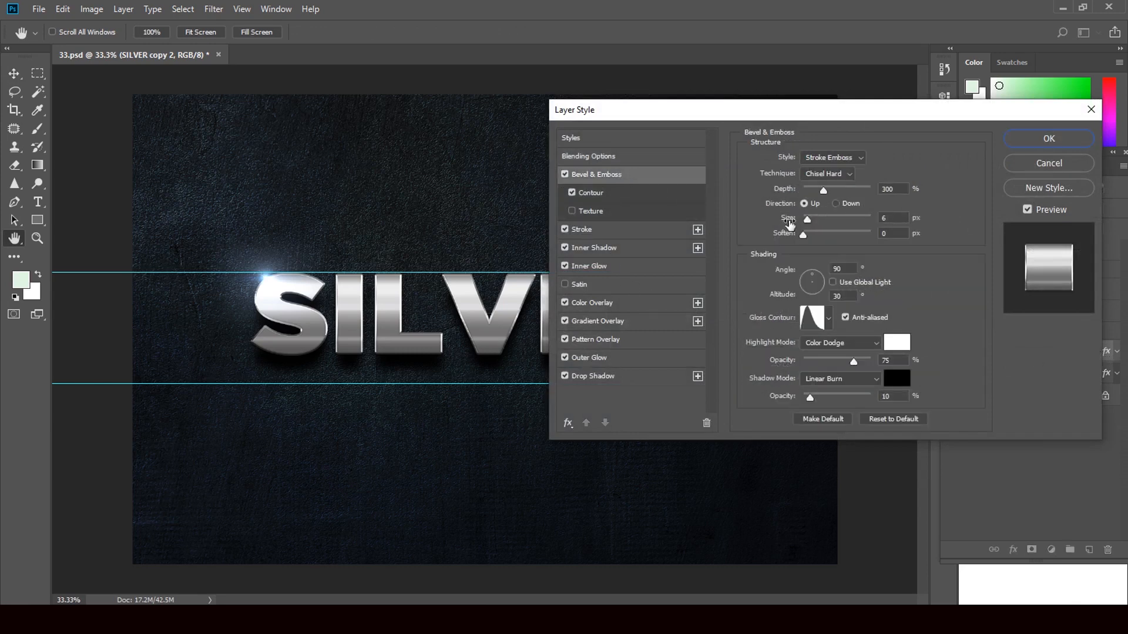
drag(806, 221, 823, 220)
drag(823, 220, 817, 221)
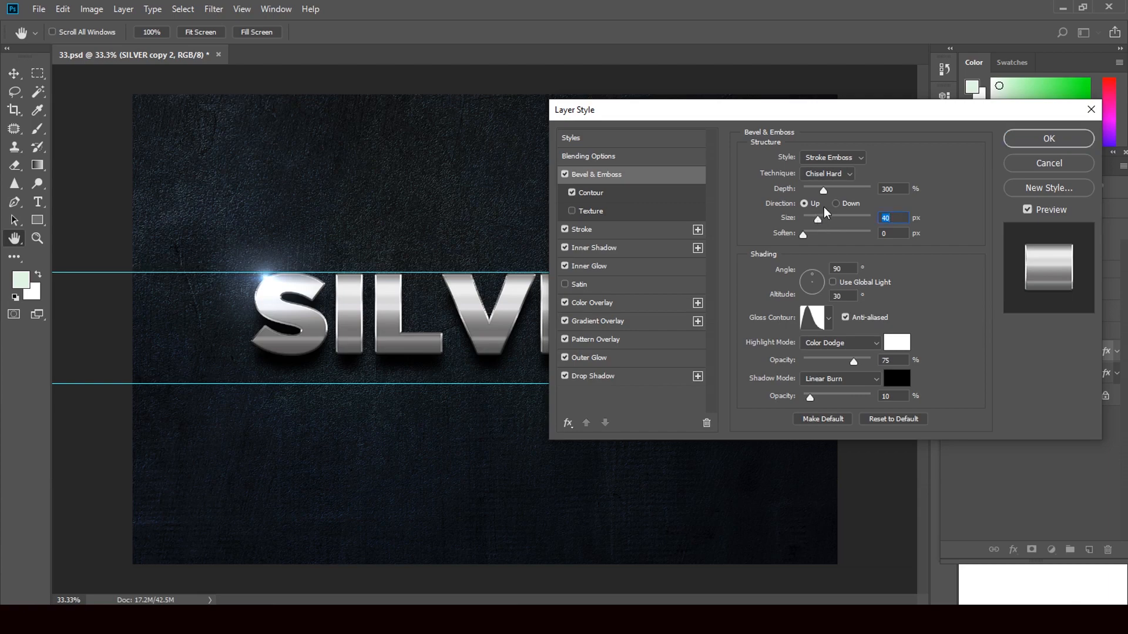
click(1038, 141)
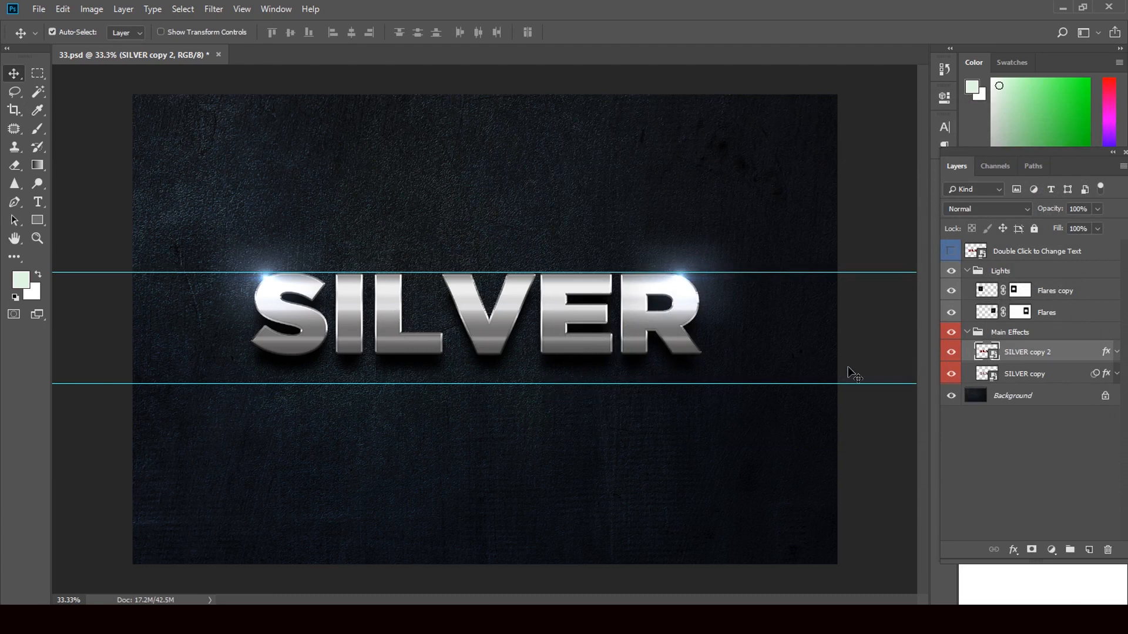
click(1103, 375)
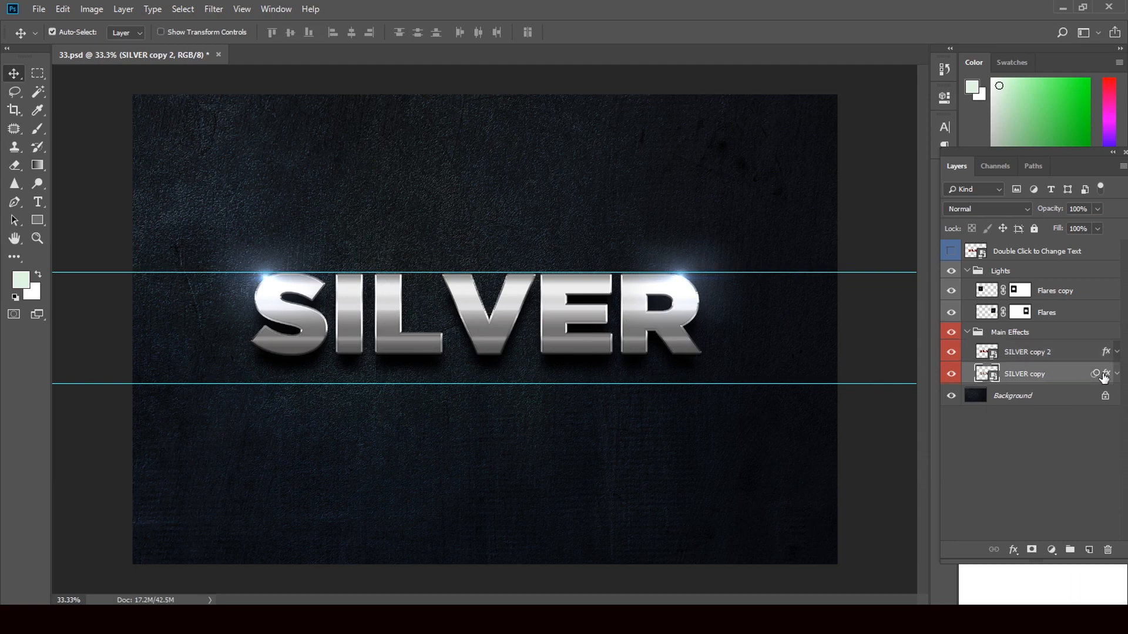
double_click(1104, 376)
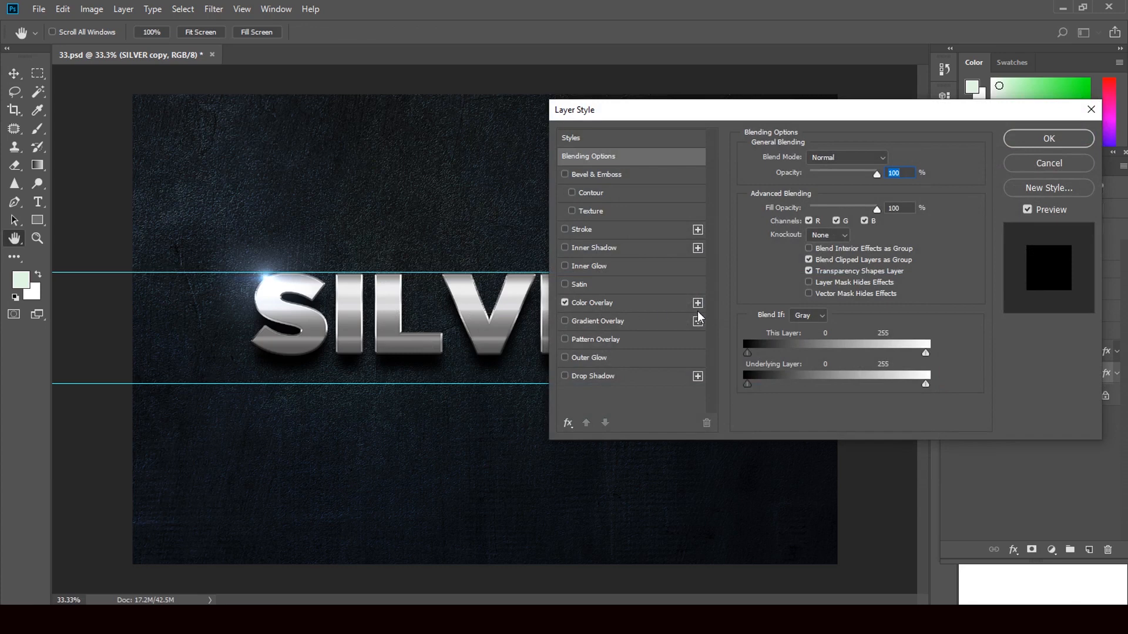
click(565, 303)
click(565, 303)
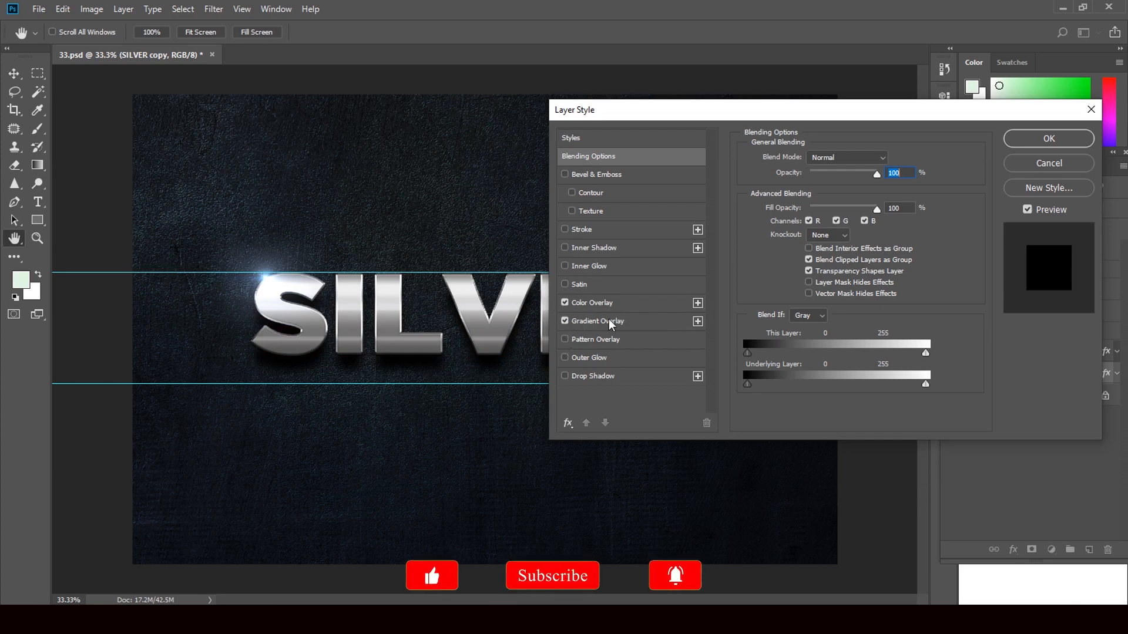
click(698, 321)
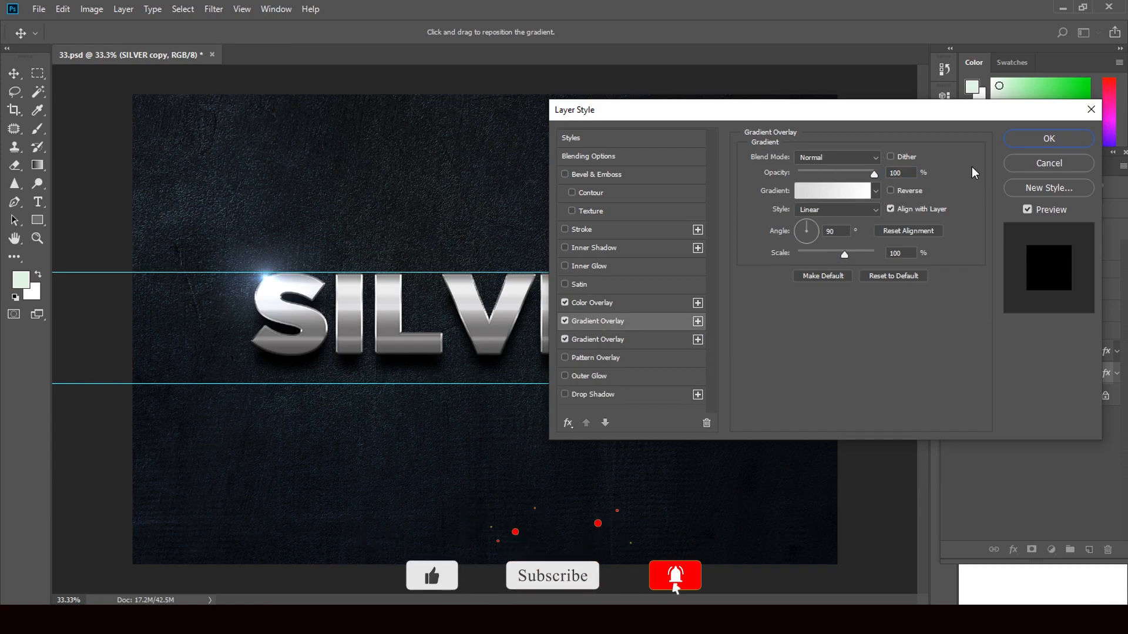
click(1049, 164)
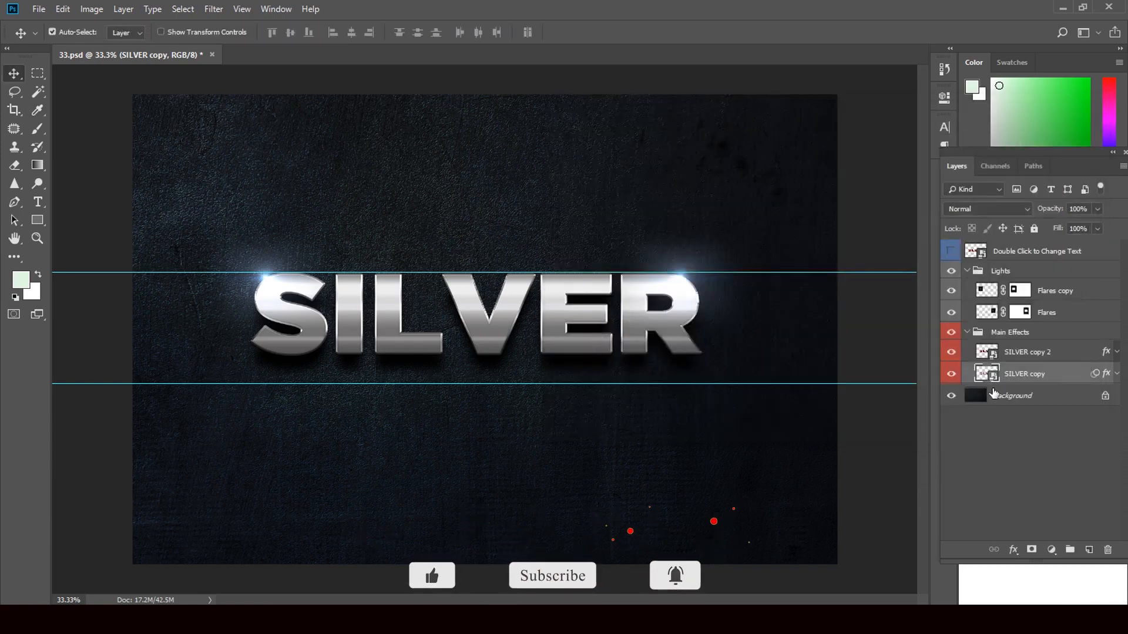
click(983, 403)
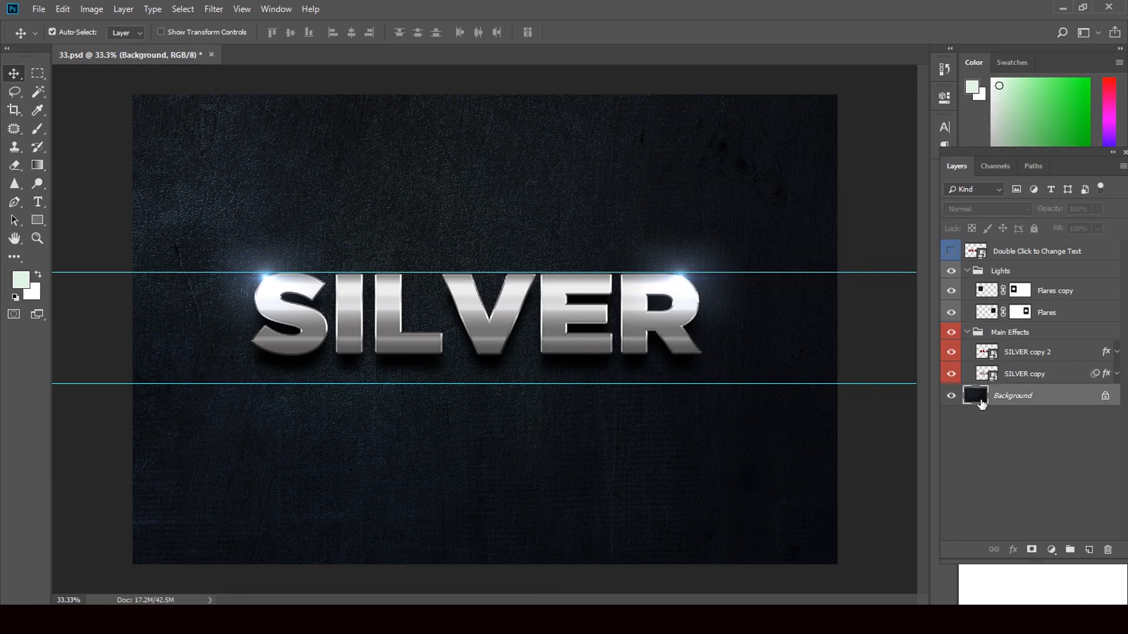
double_click(983, 403)
click(687, 207)
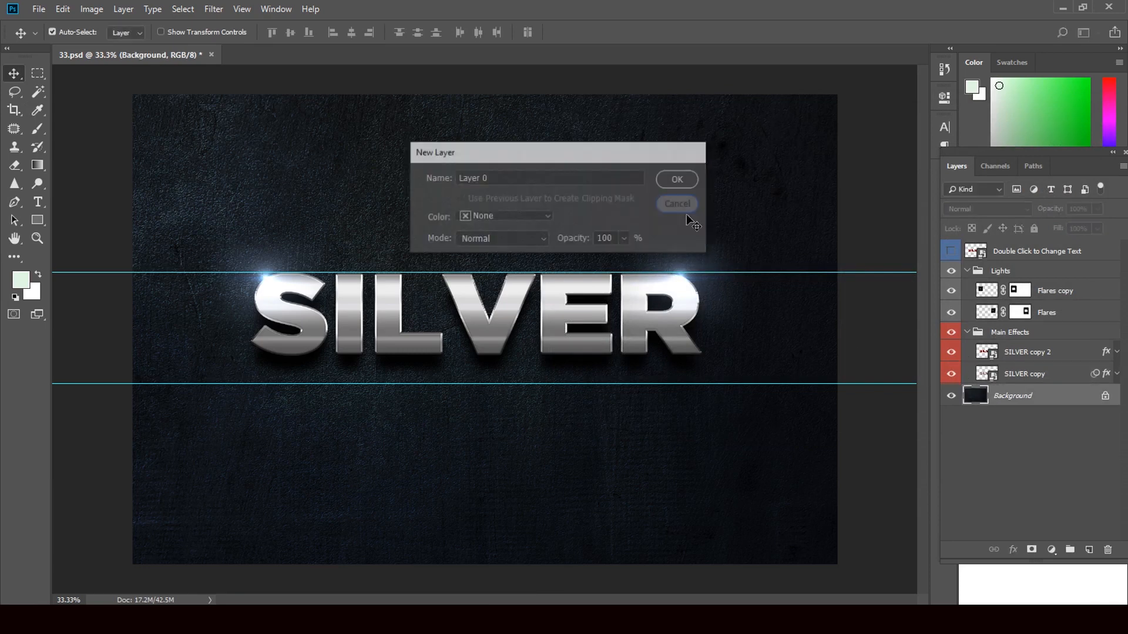
Hide the Background layer, the Flares copy layer and the Lights group, and show all of them again
click(951, 399)
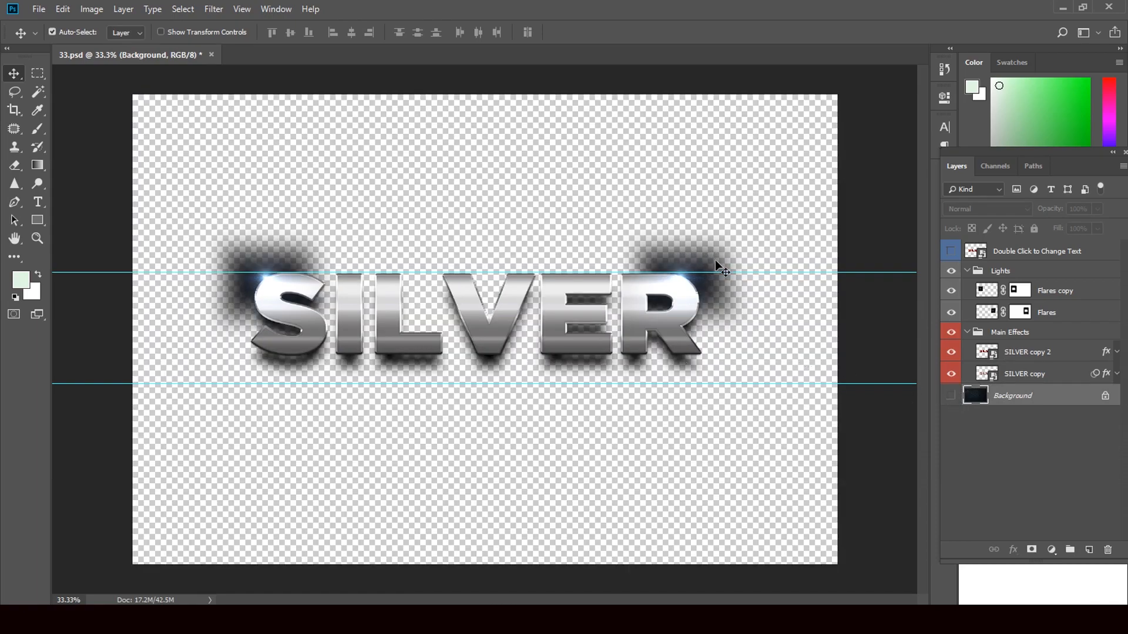
click(951, 290)
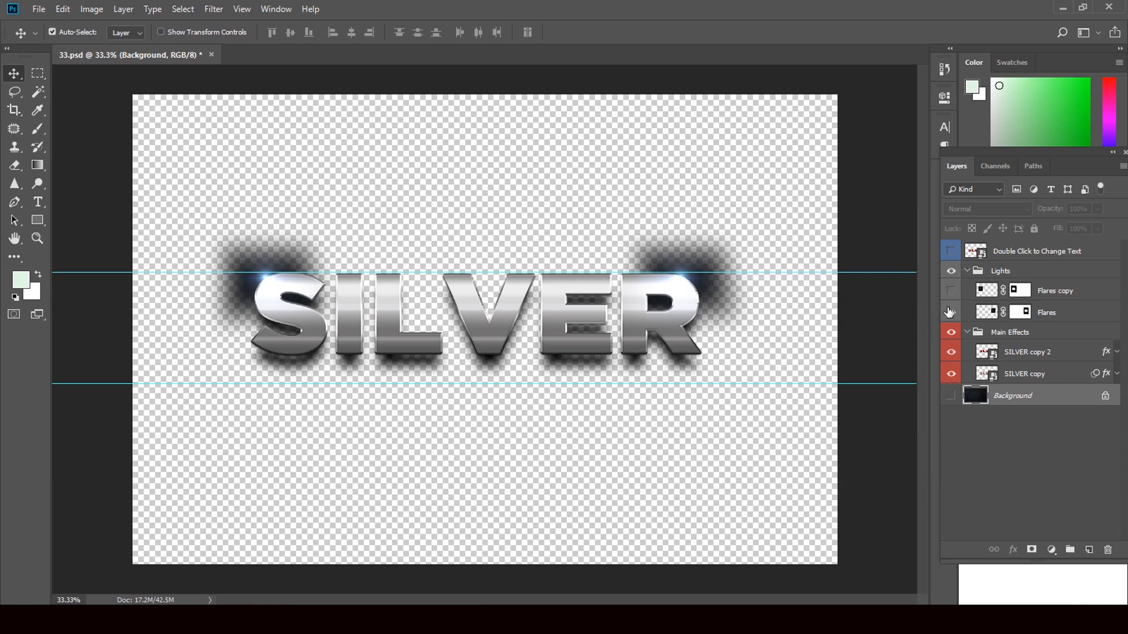
click(951, 272)
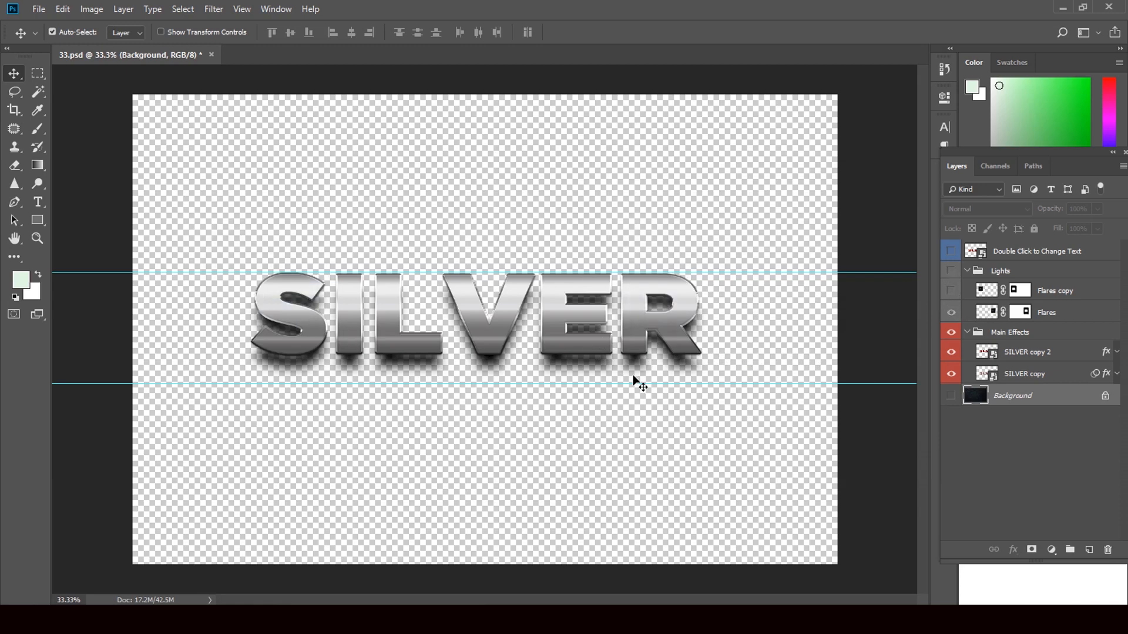
click(950, 396)
click(951, 290)
click(951, 271)
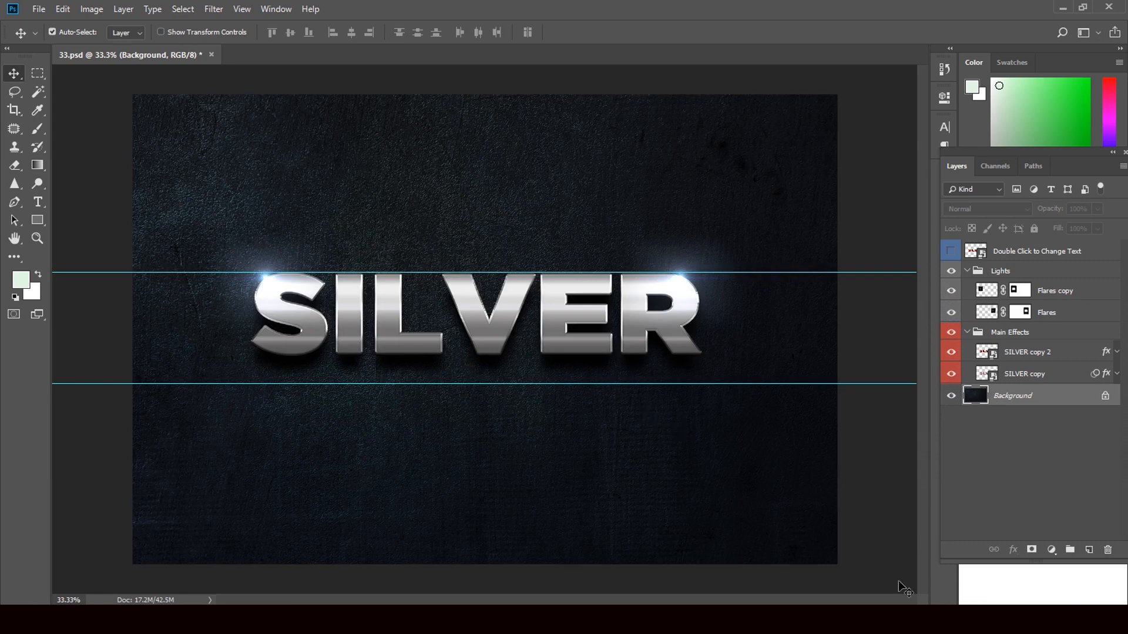
Close 33.psd without saving, switch to File Explorer and open template 89 from the Downloads folder in Photoshop
click(212, 54)
click(557, 236)
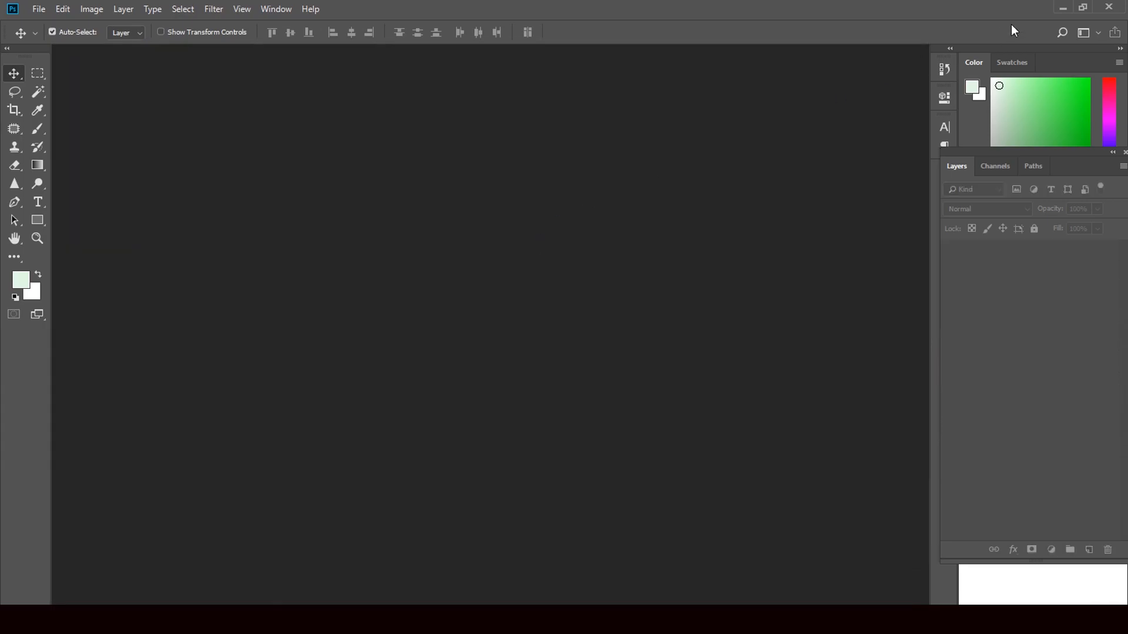
click(1063, 8)
click(479, 151)
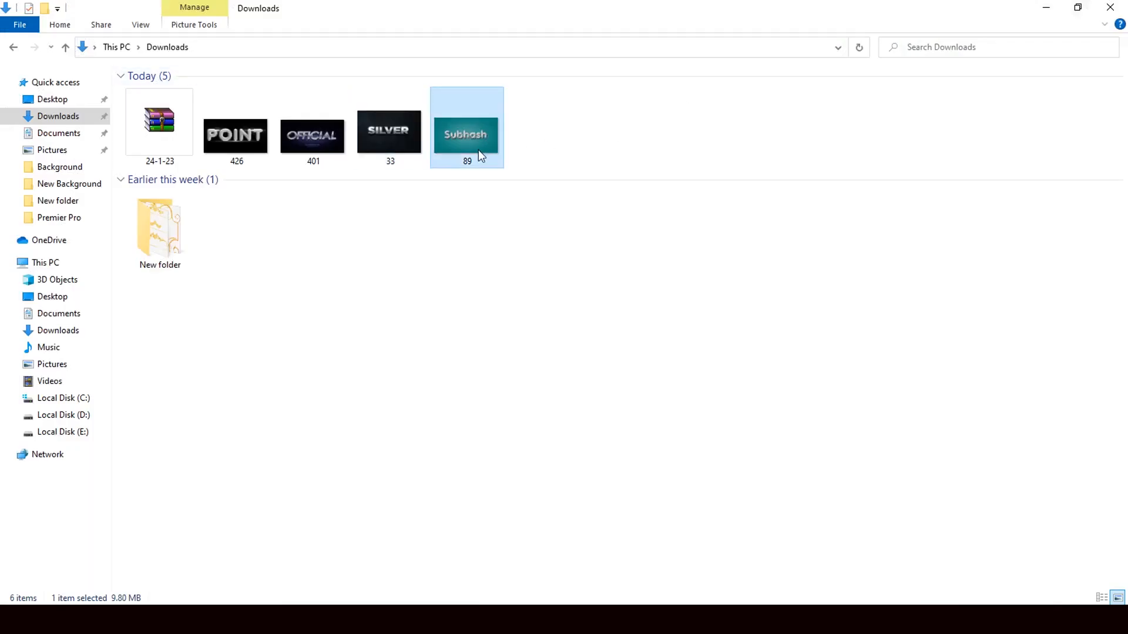
drag(478, 130, 470, 386)
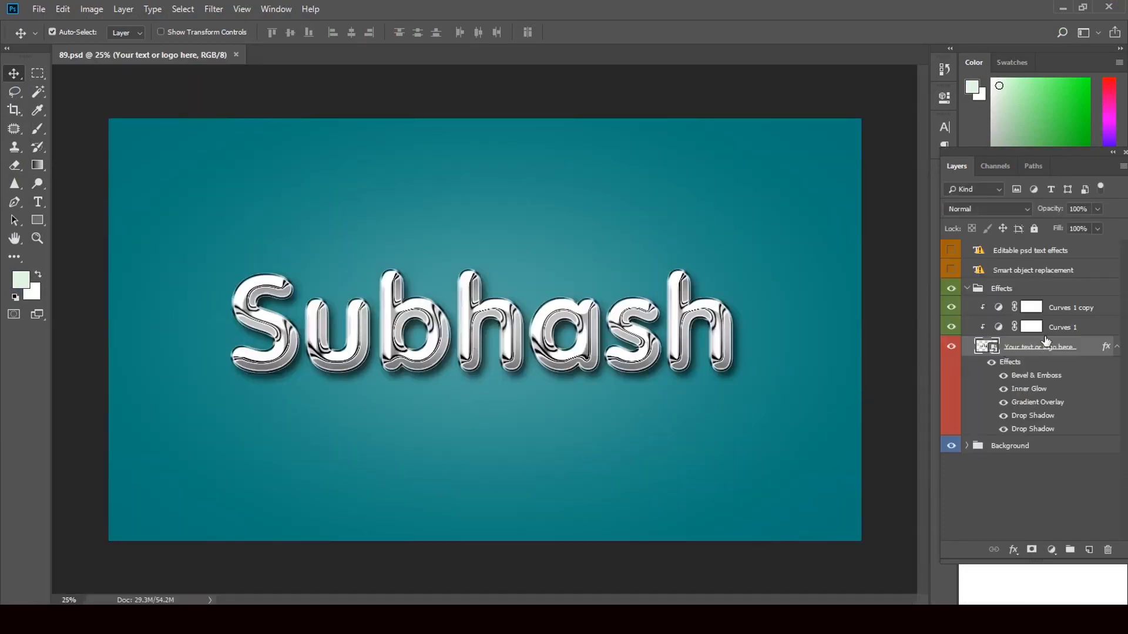
Open the Your text or logo here smart object and the one nested inside it, and set its text's font to Porky's
double_click(990, 347)
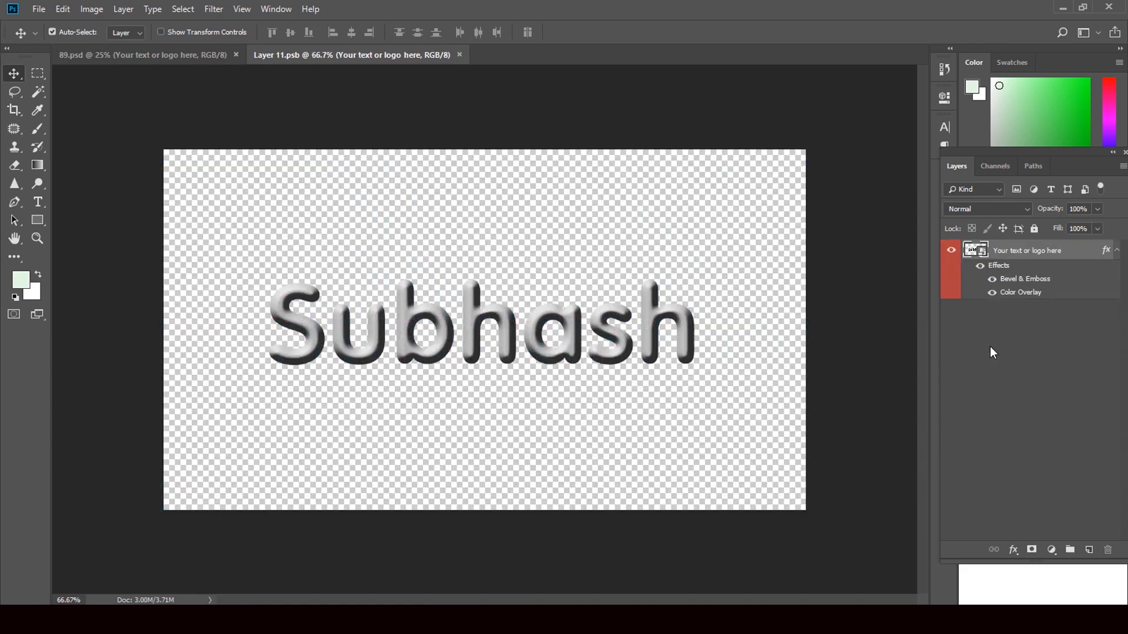
double_click(982, 253)
click(37, 203)
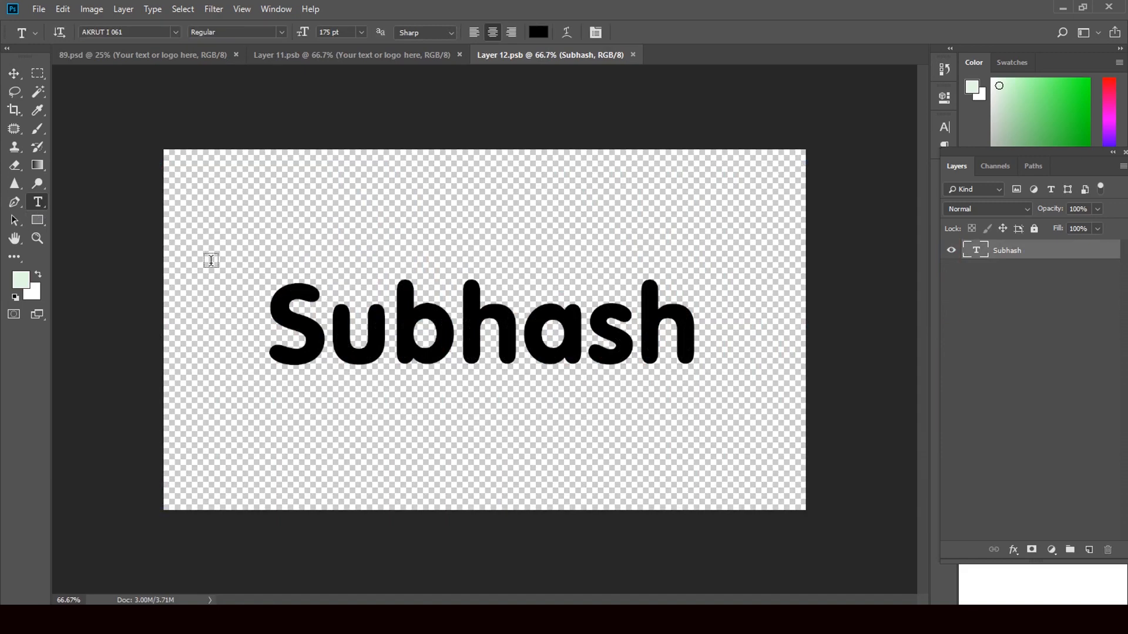
click(176, 34)
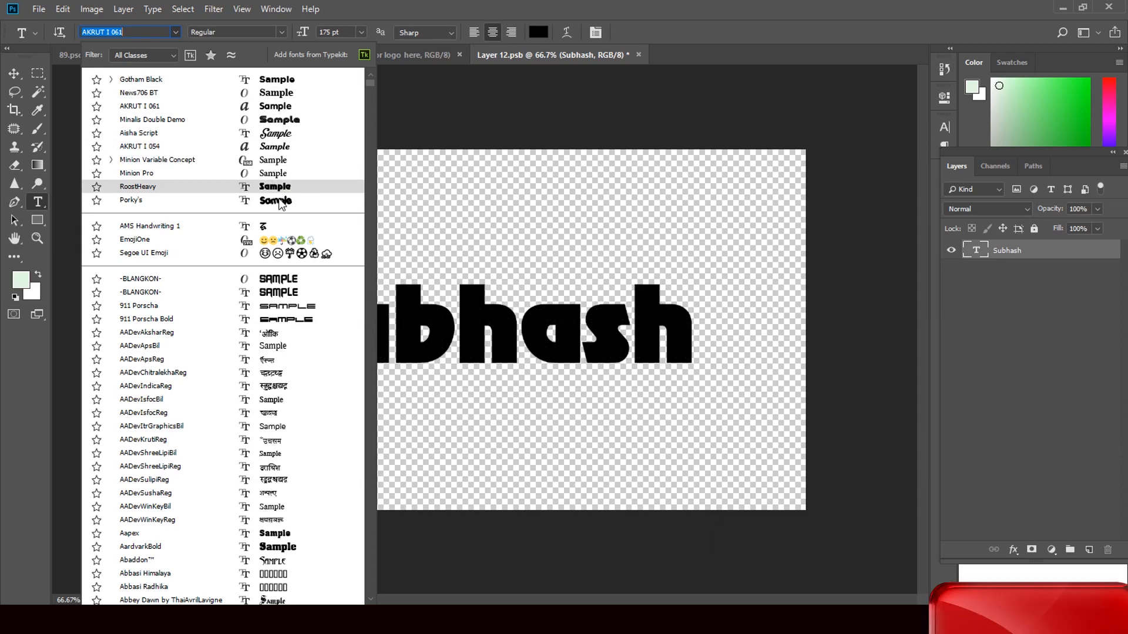
click(279, 203)
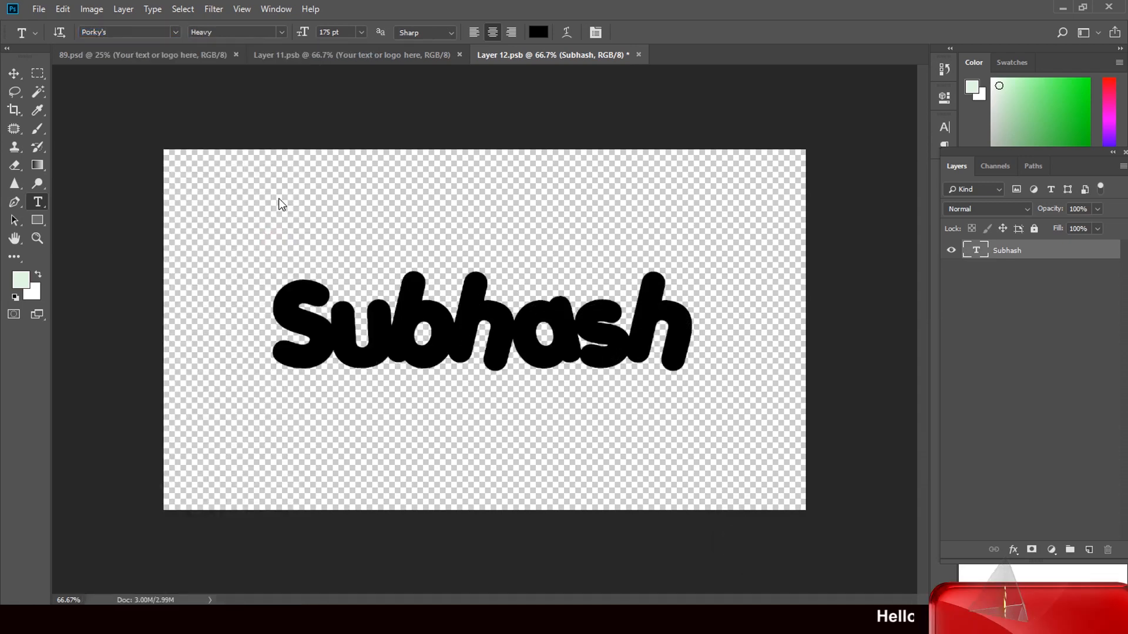
Close the innermost smart object, Layer 12.psb, and save its changes
click(7, 73)
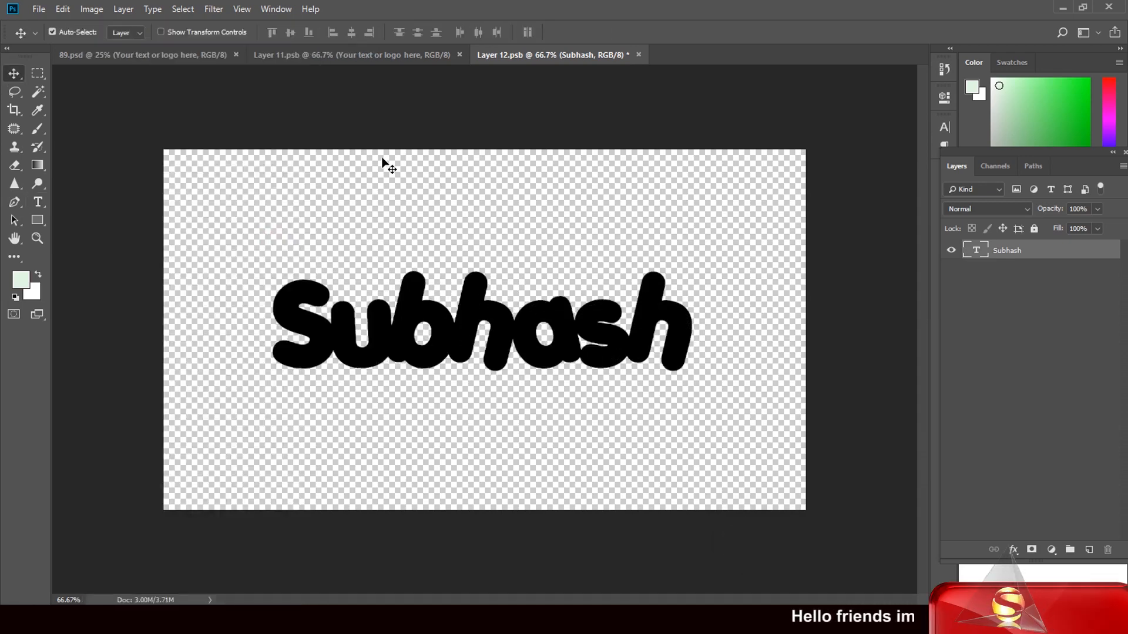
click(638, 55)
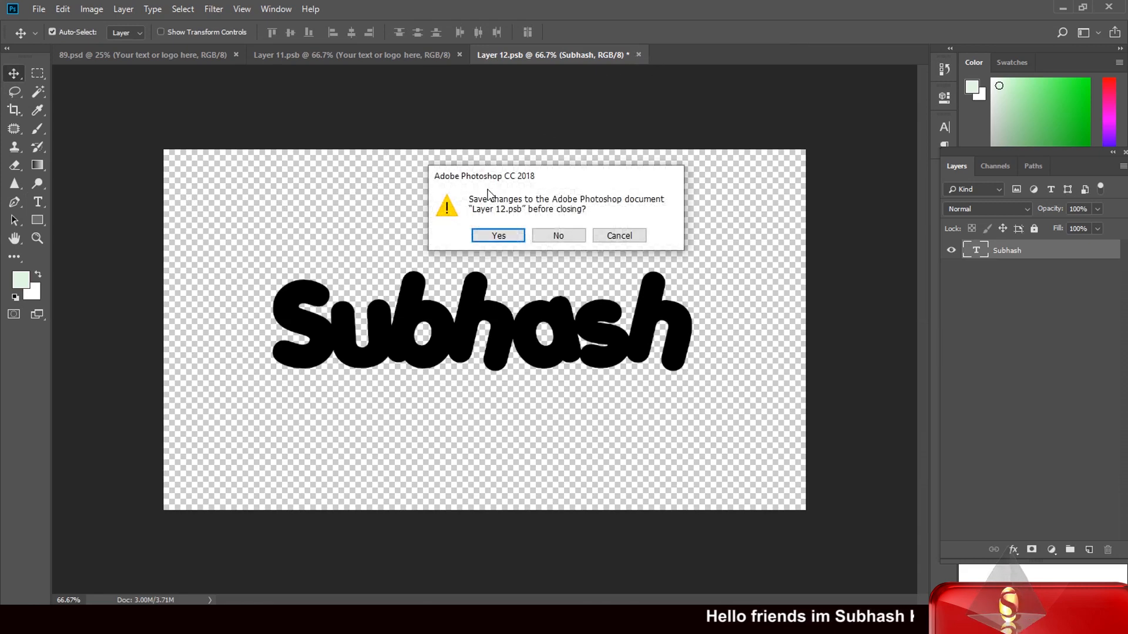
click(497, 236)
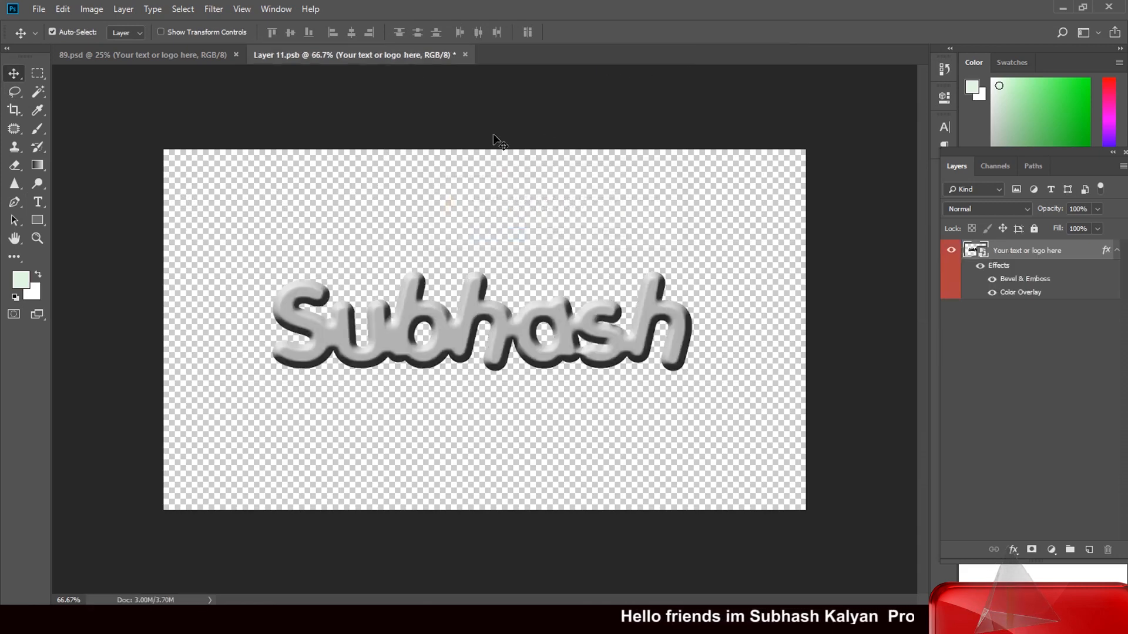
Close the Layer 11.psb smart object and save its changes back into 89.psd
click(465, 54)
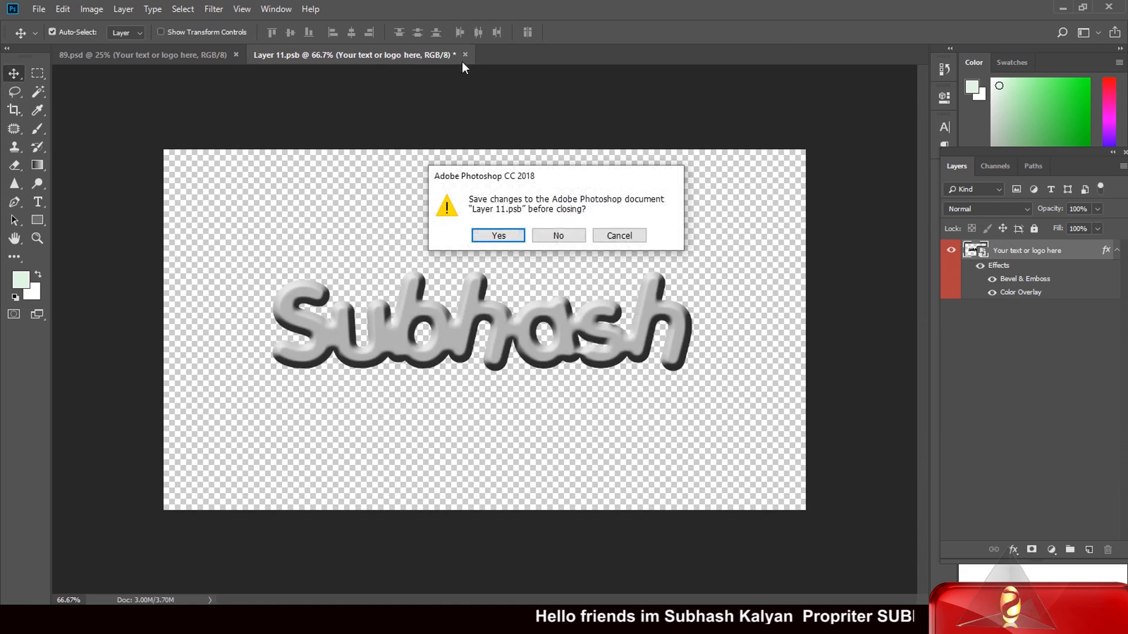
click(499, 236)
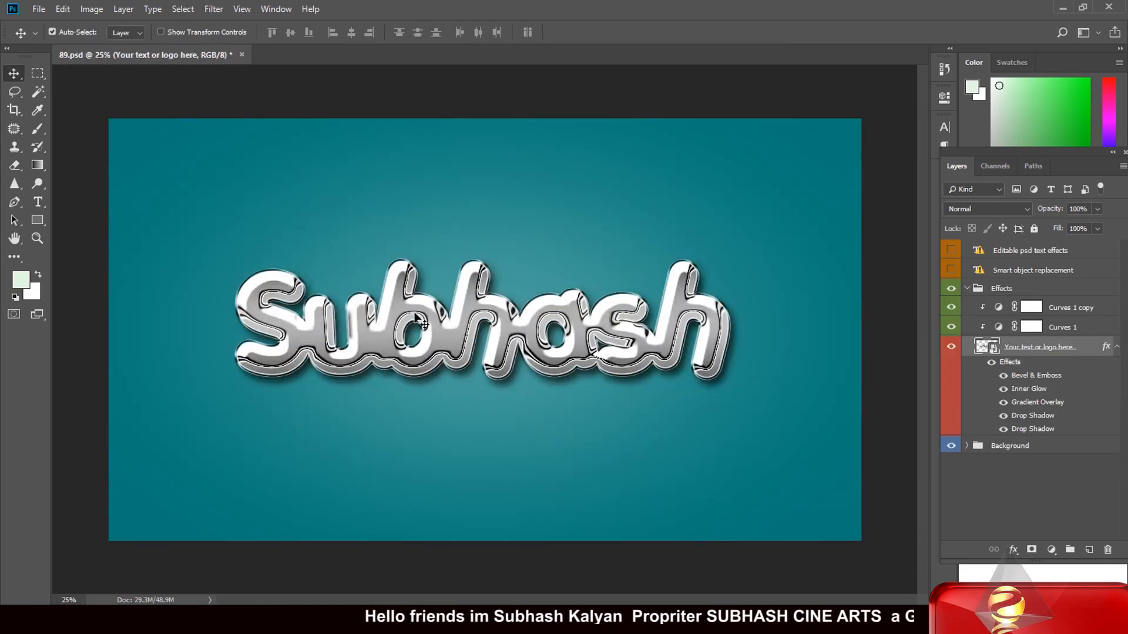
Reopen the Your text or logo here smart object and the one nested inside it, and set its text's font to AKRUT I 061
double_click(989, 348)
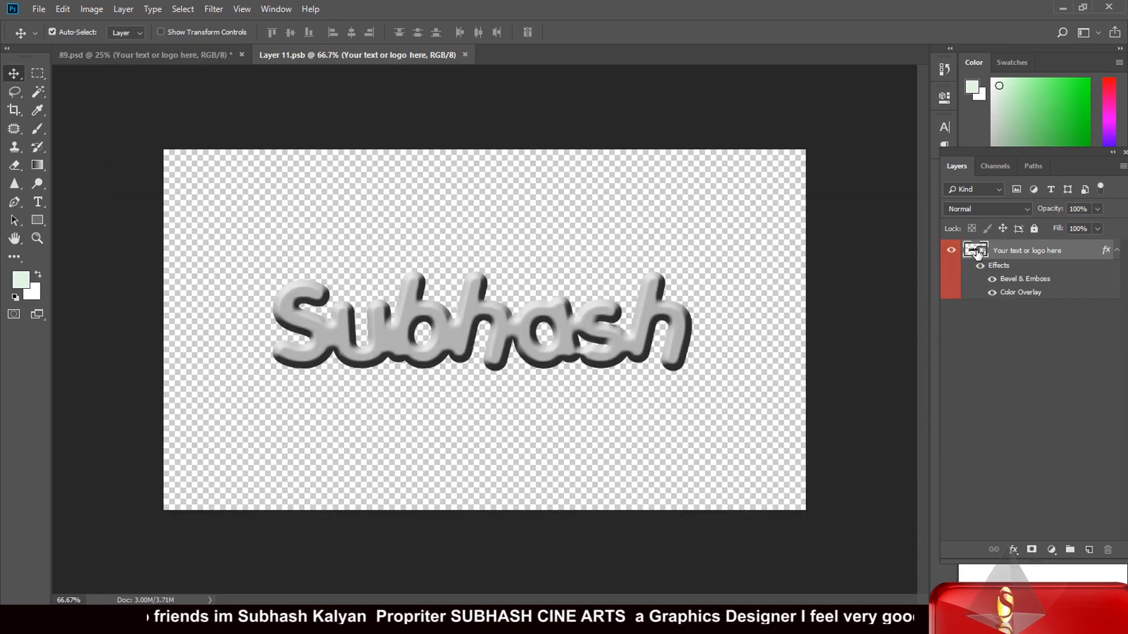
click(40, 203)
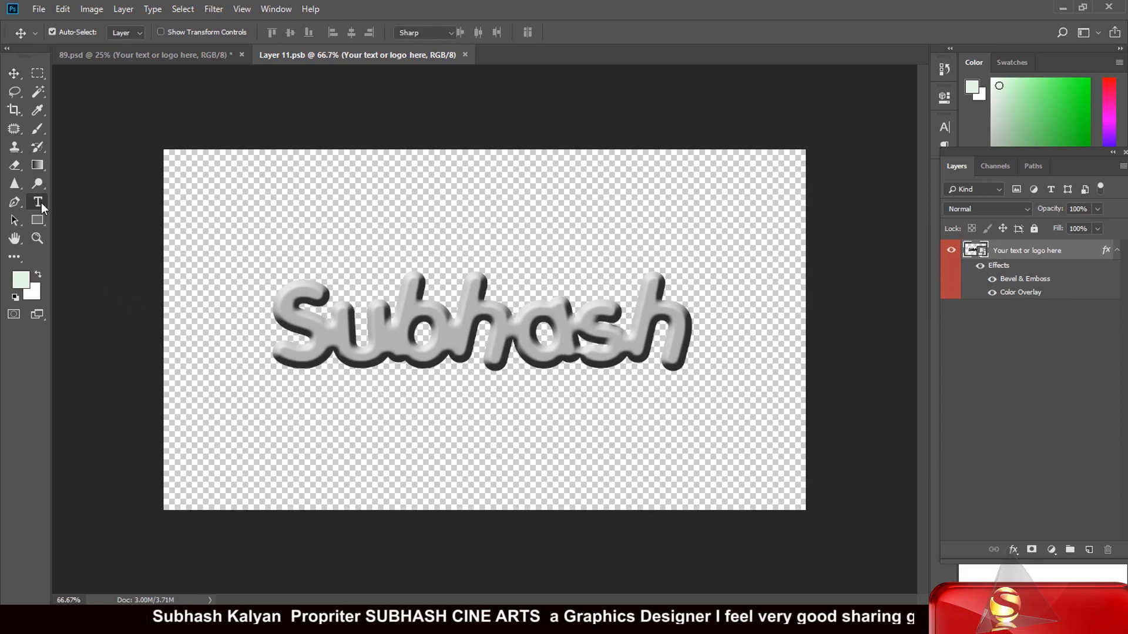
click(175, 32)
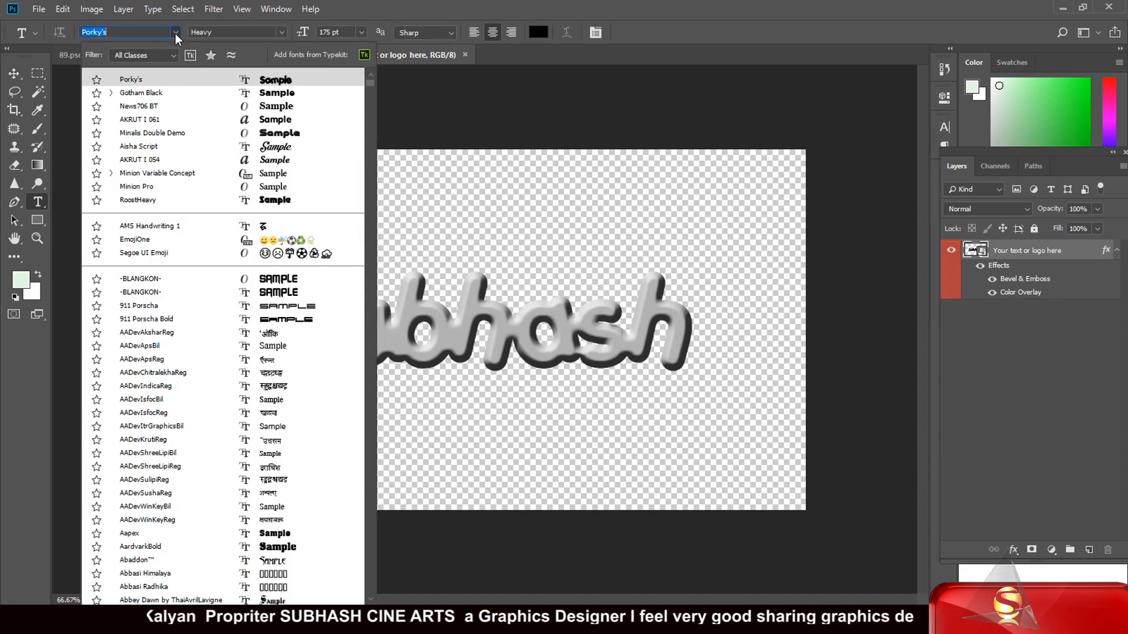
click(275, 94)
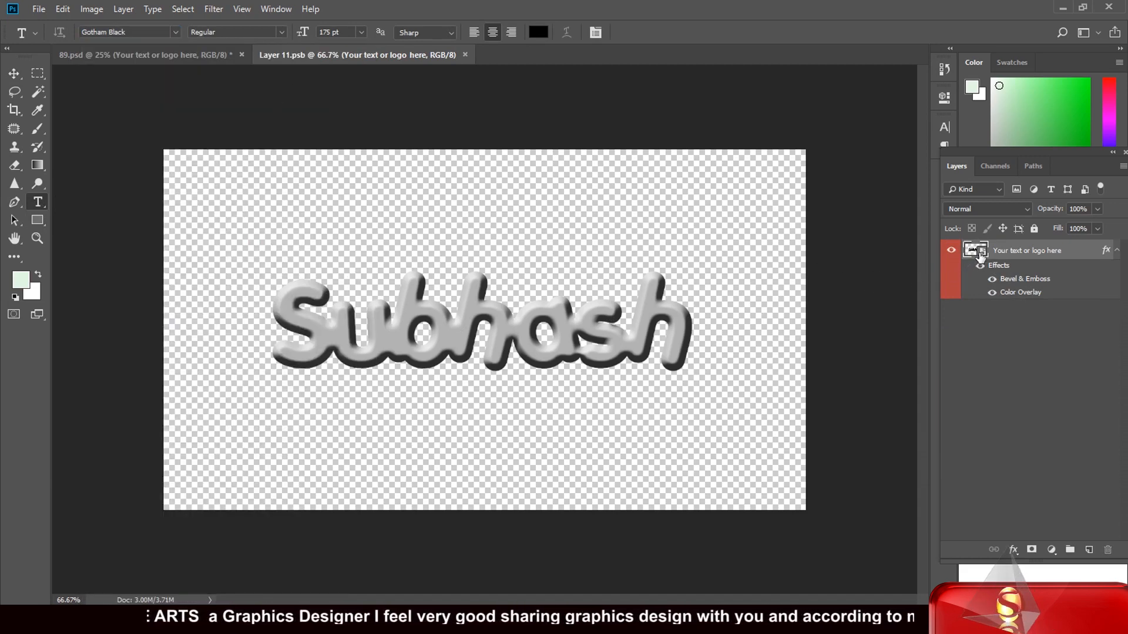
double_click(979, 253)
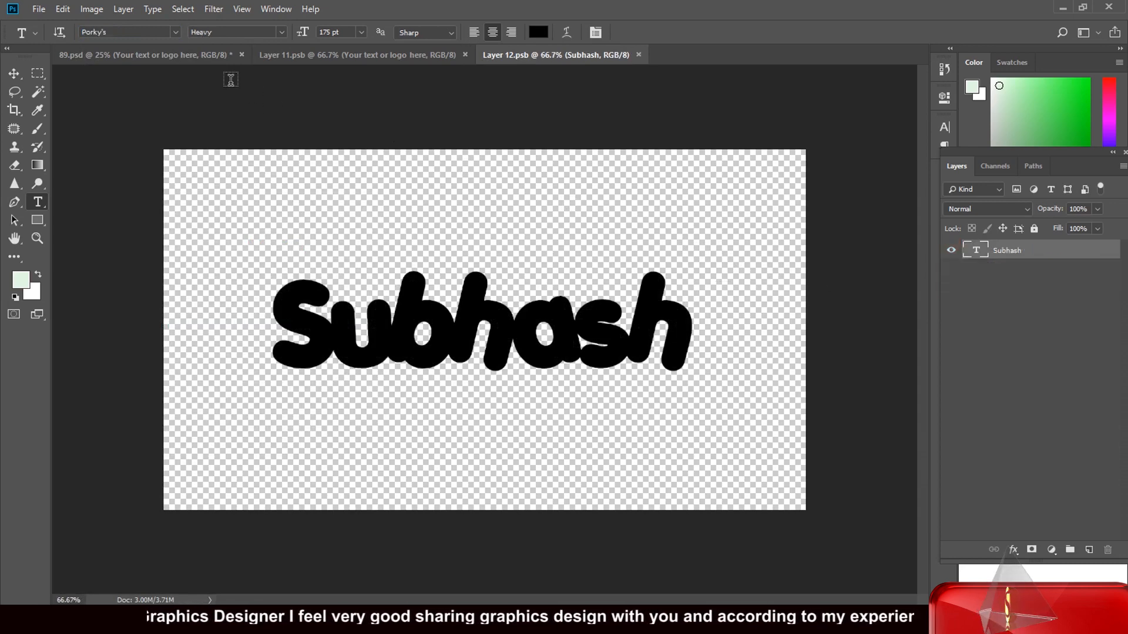
click(176, 31)
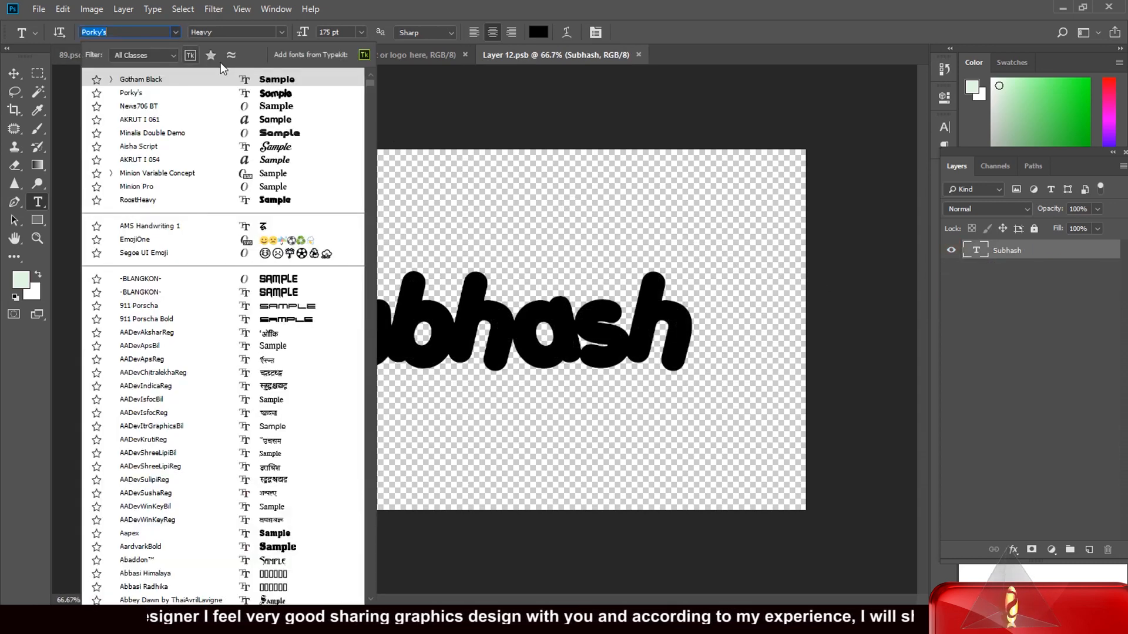
click(286, 120)
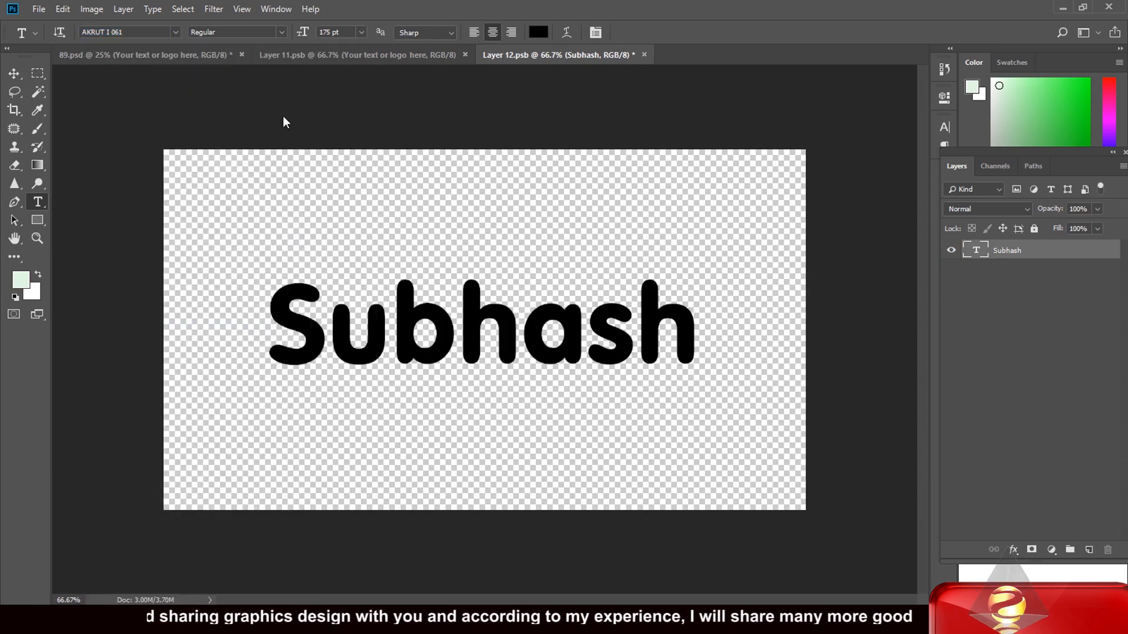
Close both smart objects, Layer 12.psb and Layer 11.psb, saving their changes to update the chrome text in 89.psd
click(645, 55)
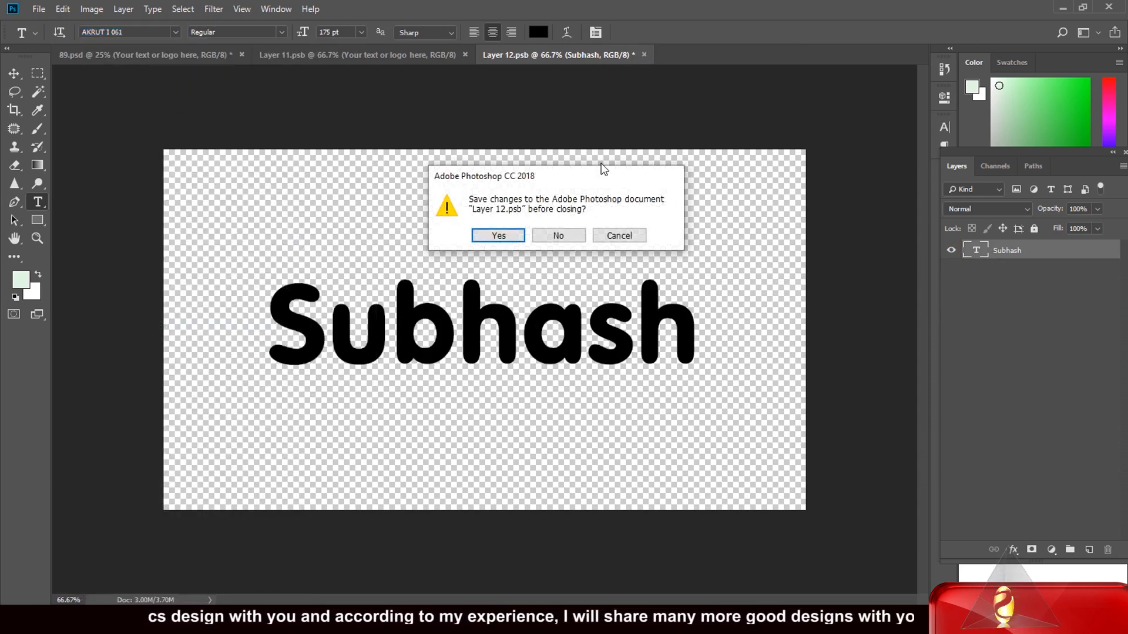
click(477, 233)
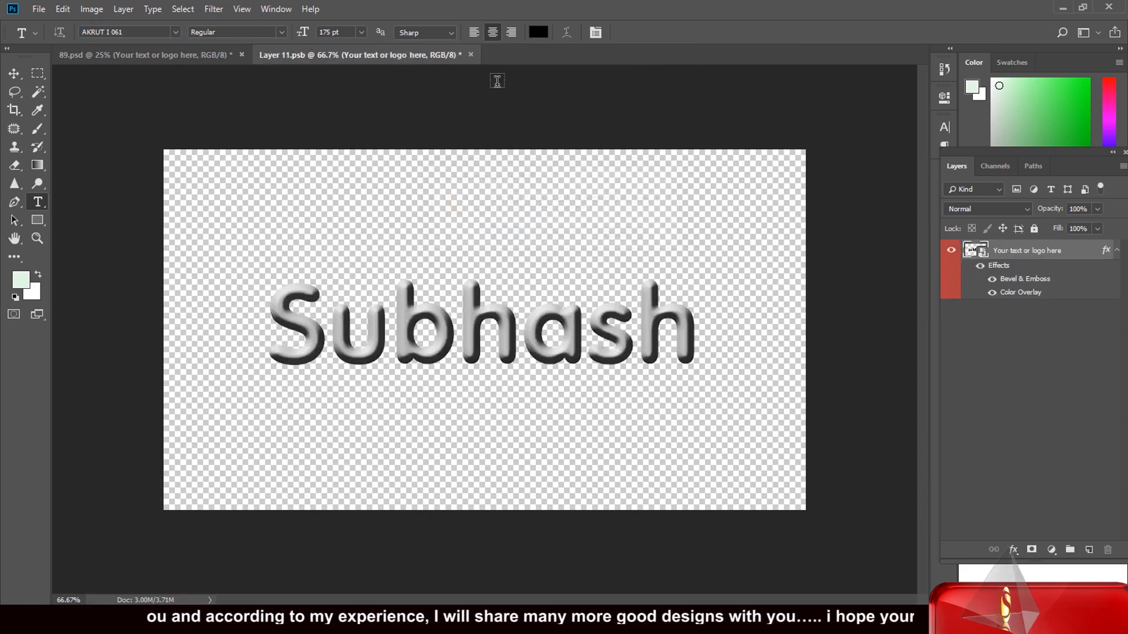
click(470, 54)
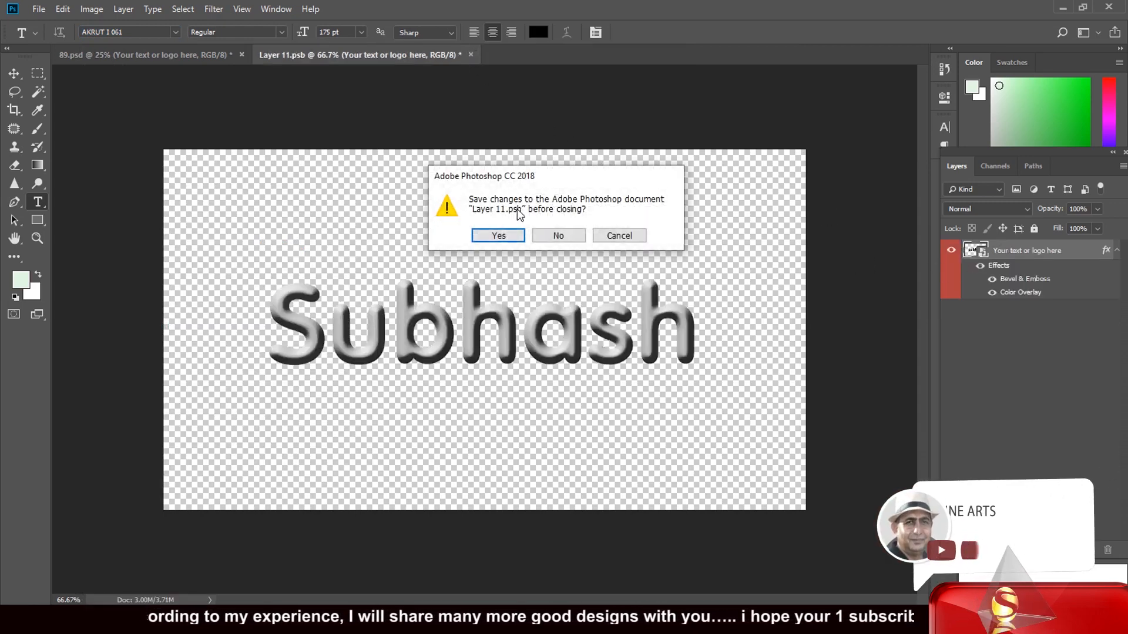
click(520, 235)
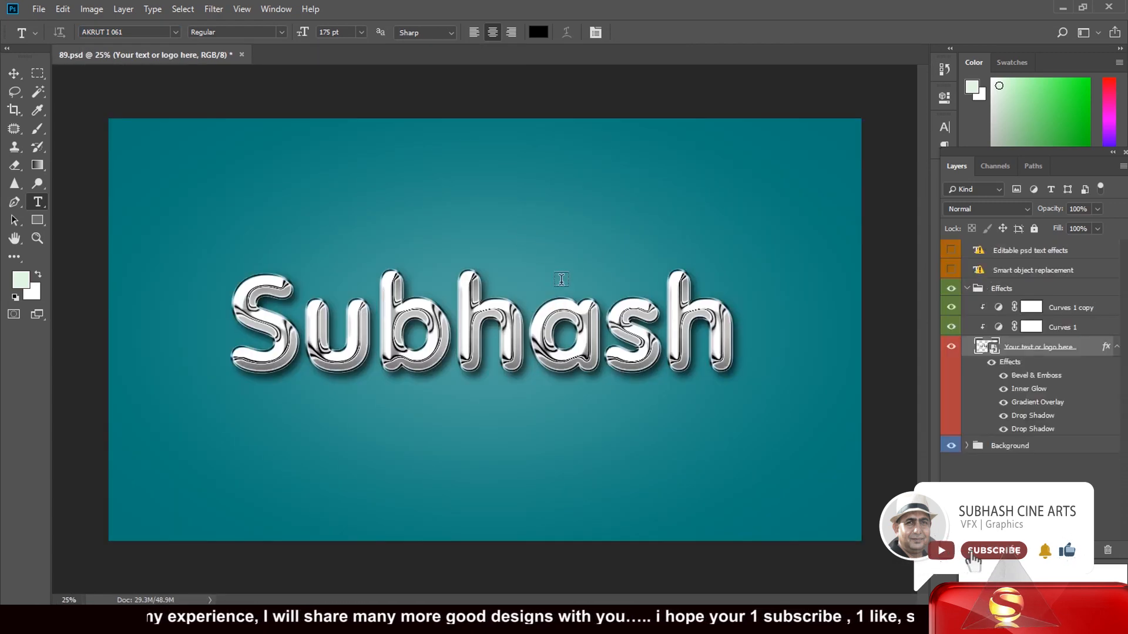